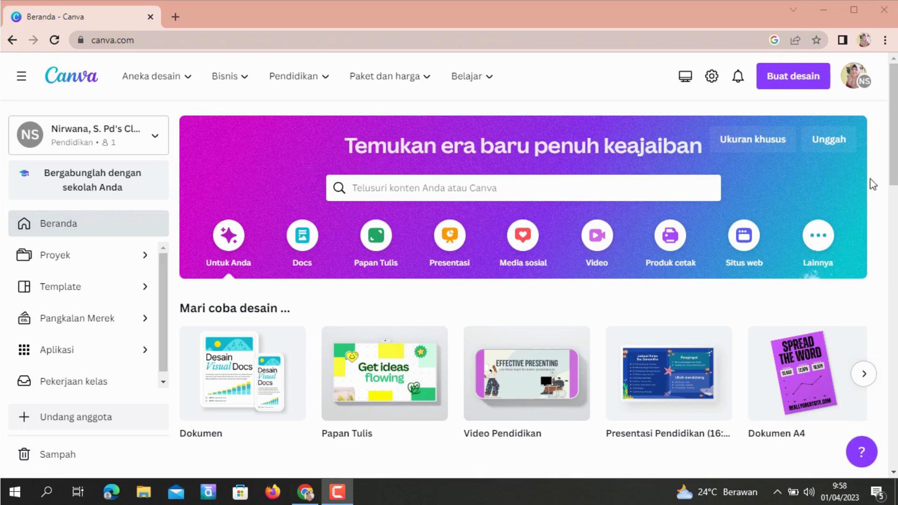
# Create a new Video Pendidikan design
pyautogui.click(803, 78)
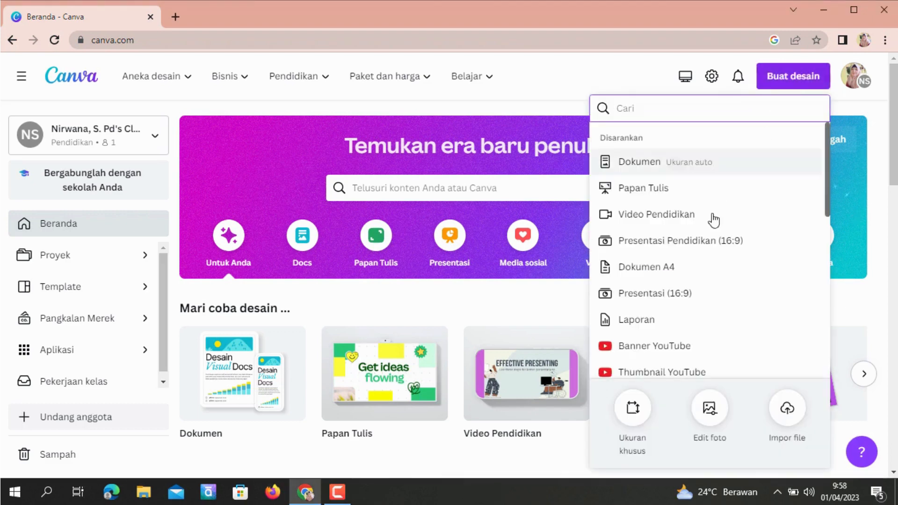
pyautogui.click(687, 216)
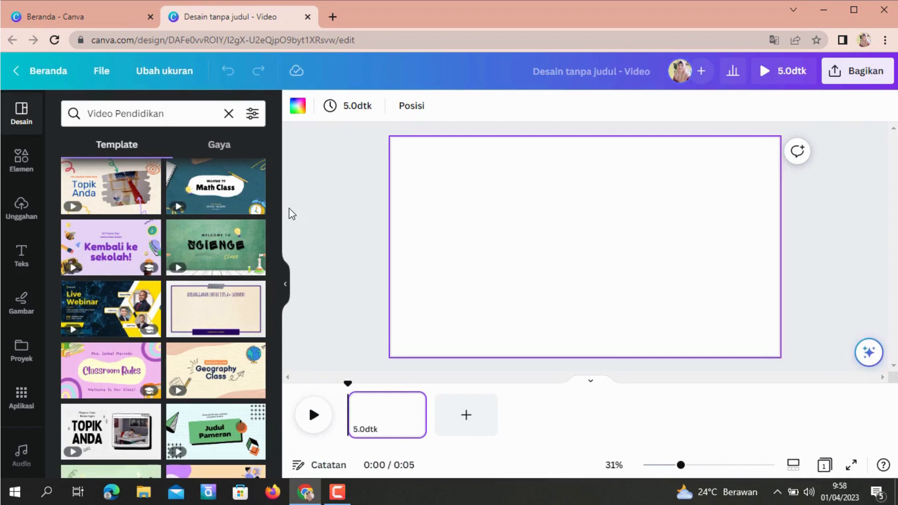
# Rename the untitled design as "SISTEM REPRODUKSI PADA MANUSIA 2"
pyautogui.click(610, 71)
pyautogui.press('BackSpace')
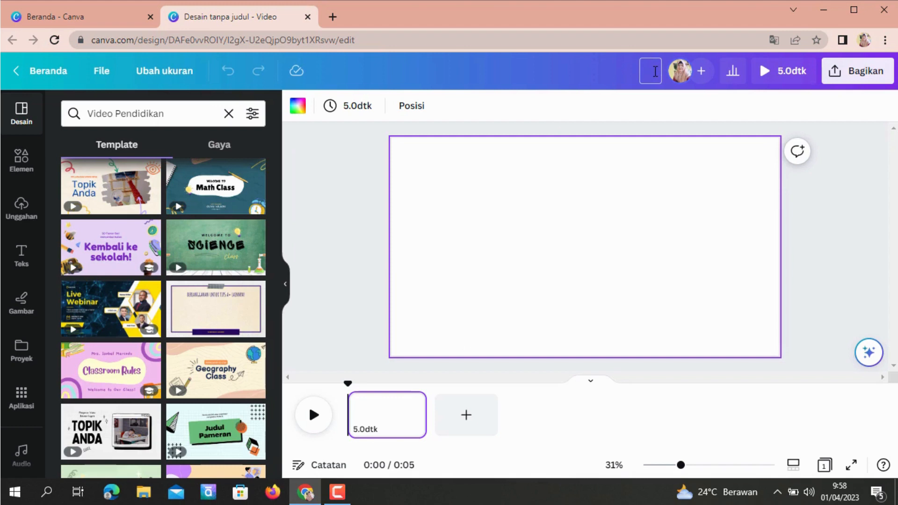
pyautogui.write('video pe')
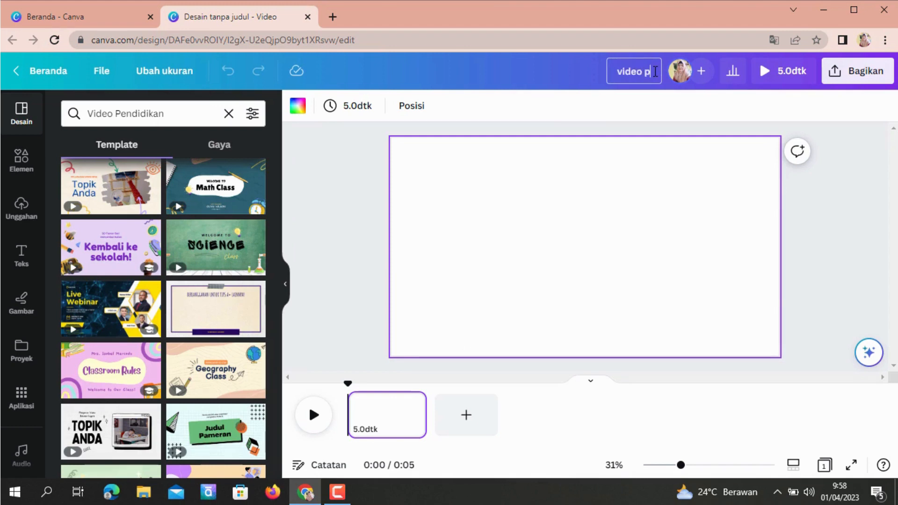
pyautogui.press('BackSpace')
pyautogui.press('BackSpace')
pyautogui.press('BackSpace')
pyautogui.press('BackSpace')
pyautogui.press('BackSpace')
pyautogui.press('BackSpace')
pyautogui.press('BackSpace')
pyautogui.press('BackSpace')
pyautogui.press('capslock')
pyautogui.write('sISTEM REPRODUKSI PADA MANUSIA')
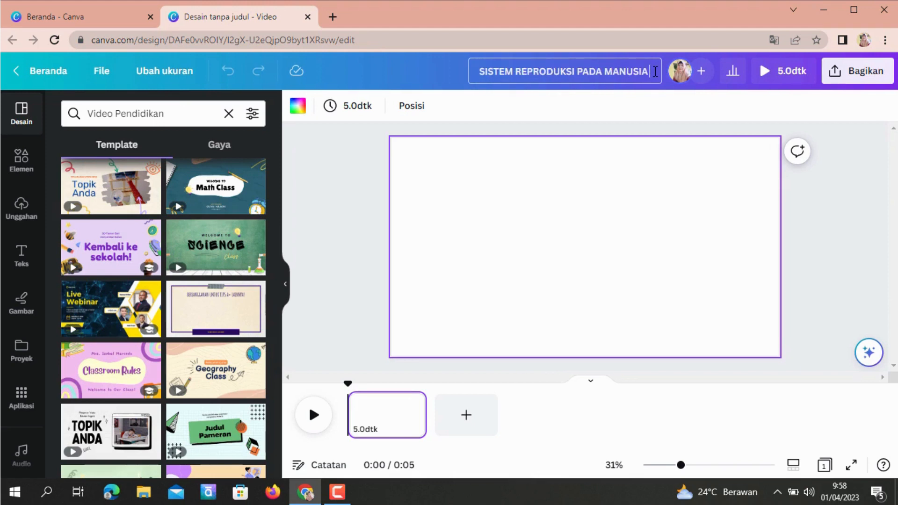
pyautogui.write(' 2')
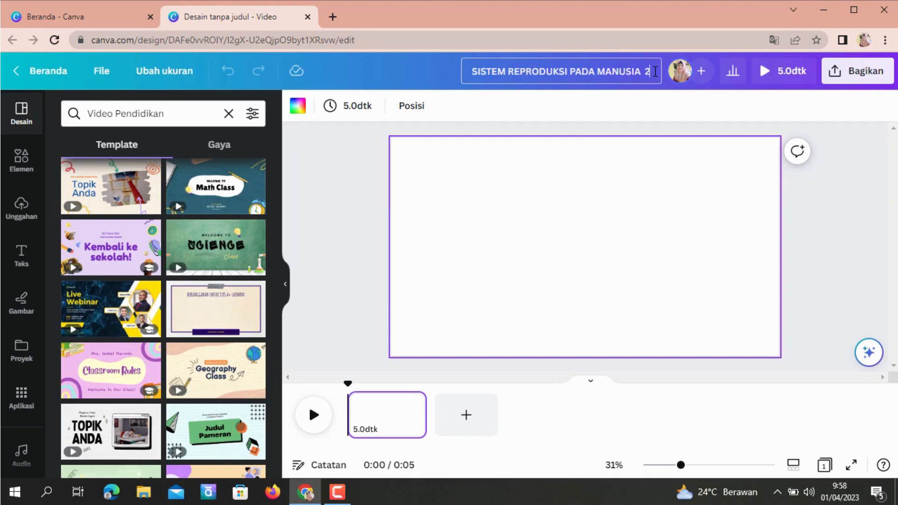
pyautogui.click(565, 210)
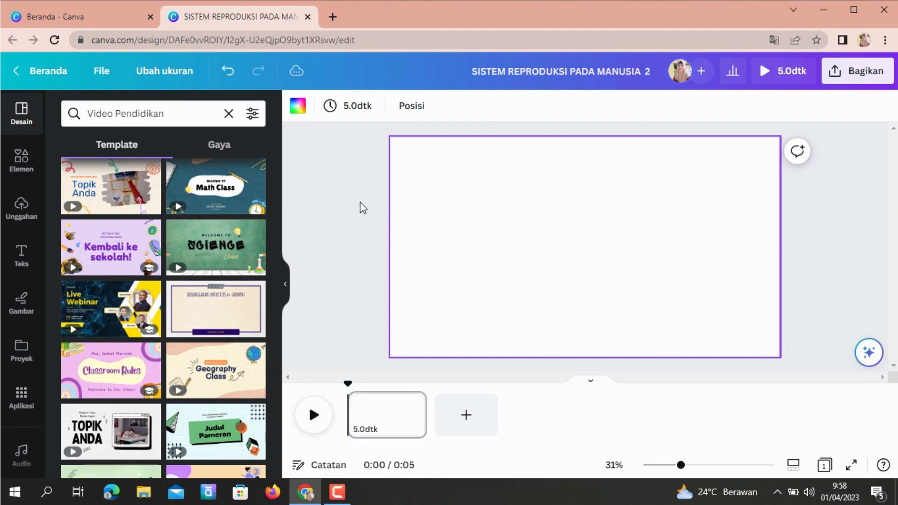
# Apply the "Welcome to Math Class" template and recolour its background with the blue-to-purple gradient
pyautogui.click(201, 188)
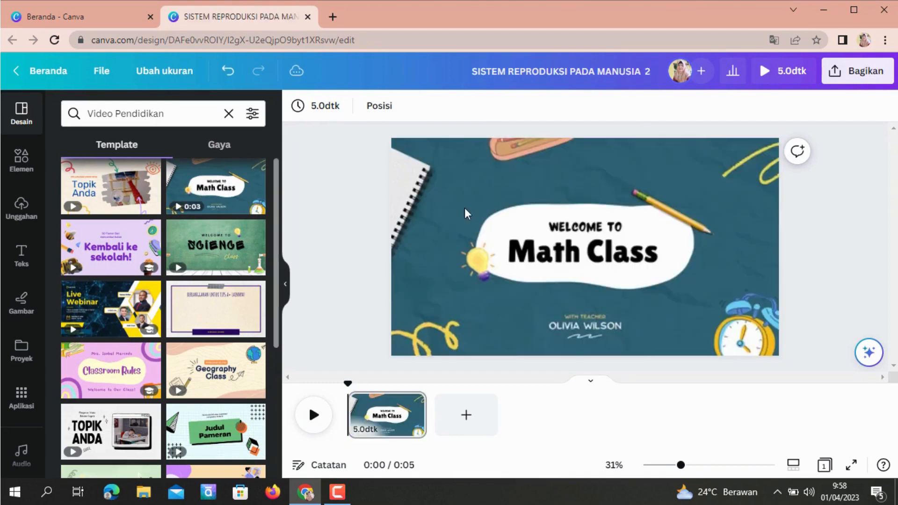
pyautogui.click(474, 181)
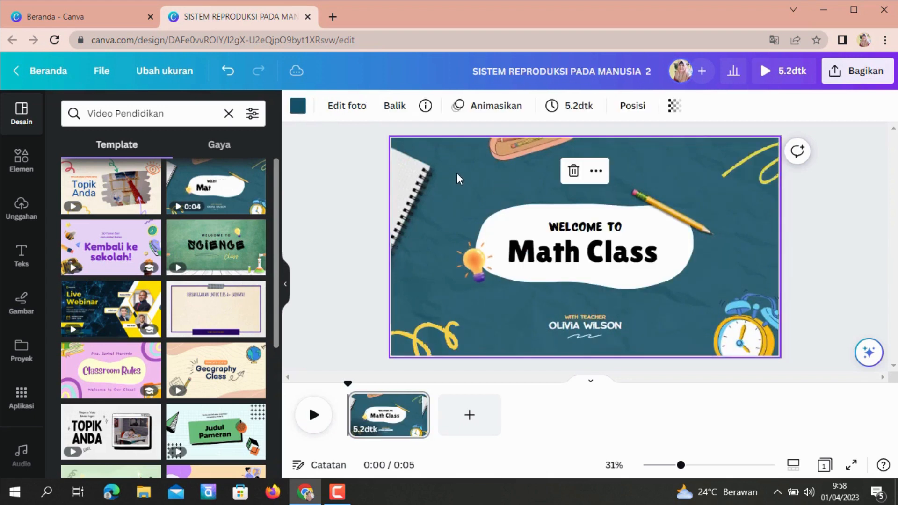
pyautogui.click(297, 106)
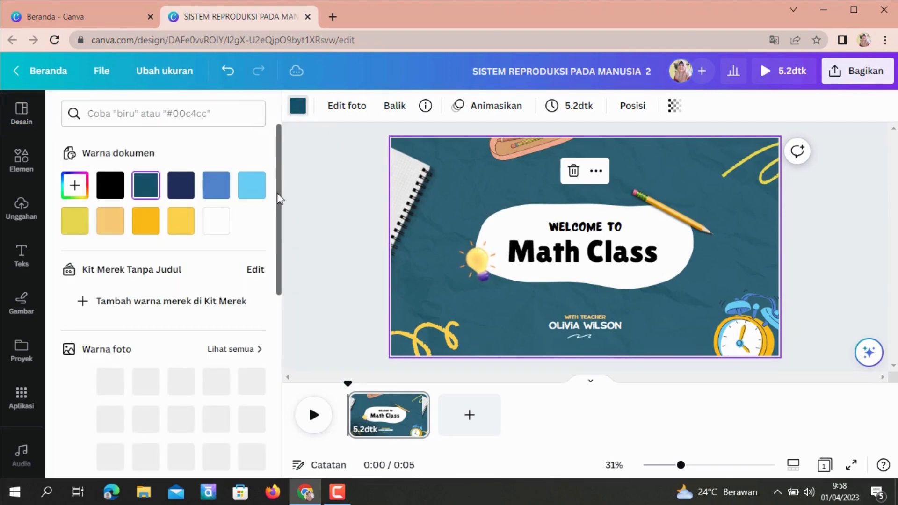
pyautogui.moveTo(279, 196); pyautogui.dragTo(277, 383)
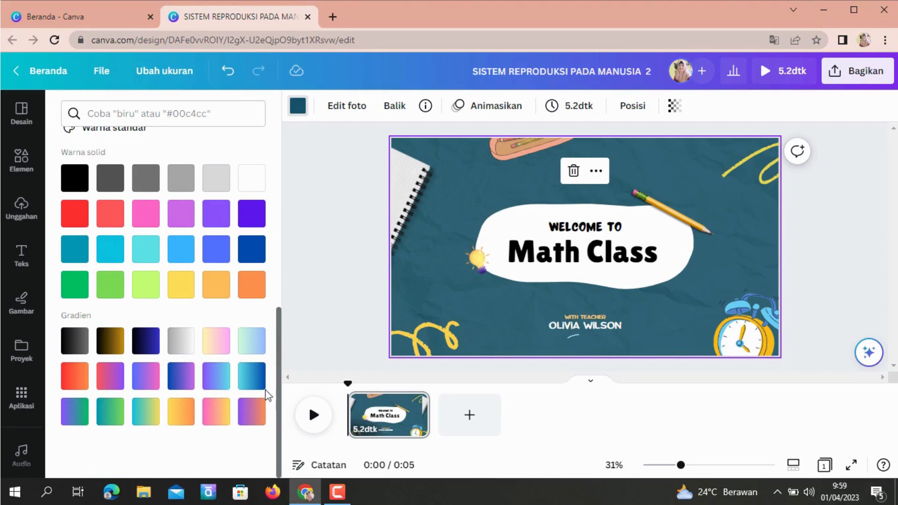
pyautogui.click(190, 384)
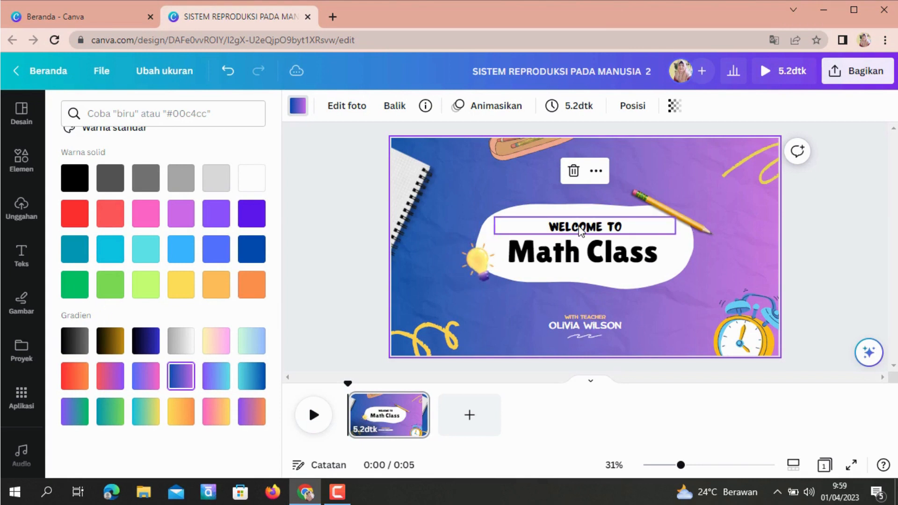
# Replace the "WELCOME TO" text above the main title with "MATERI IPA"
pyautogui.click(616, 228)
pyautogui.click(617, 229)
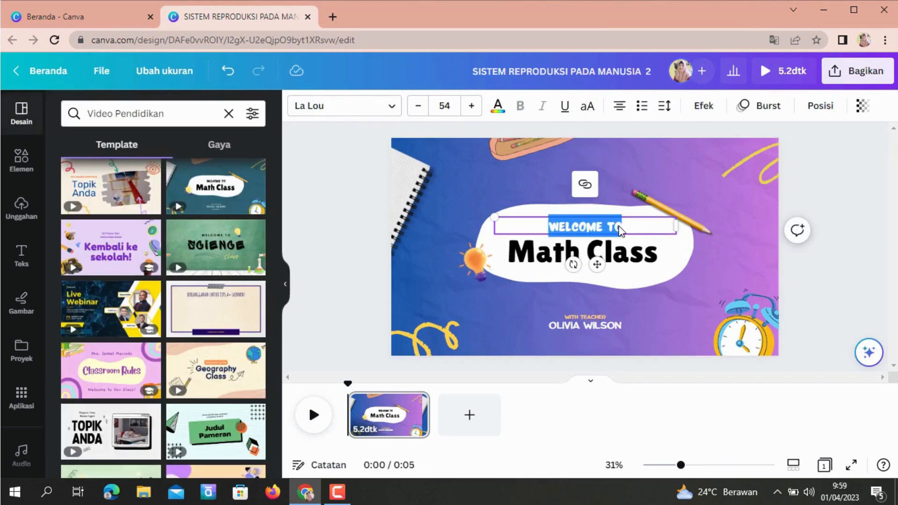
pyautogui.press('capslock')
pyautogui.write('M')
pyautogui.press('capslock')
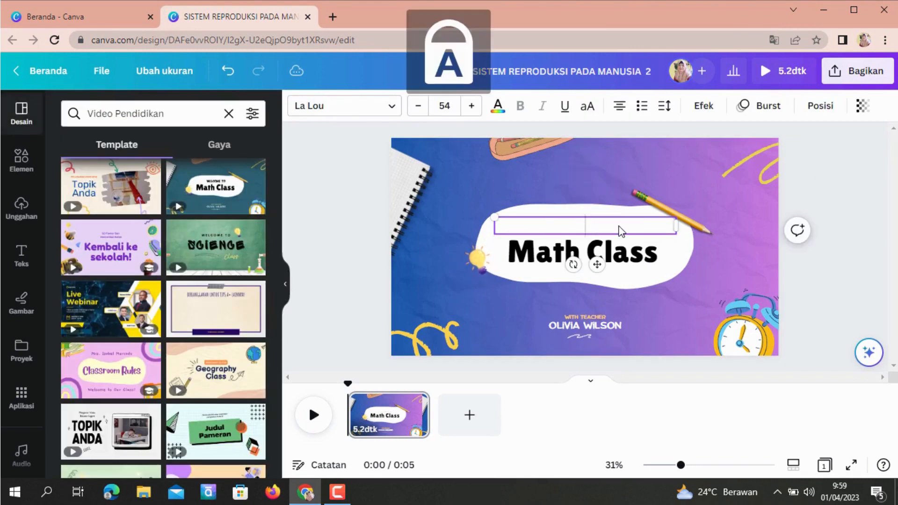
pyautogui.write('ATERI')
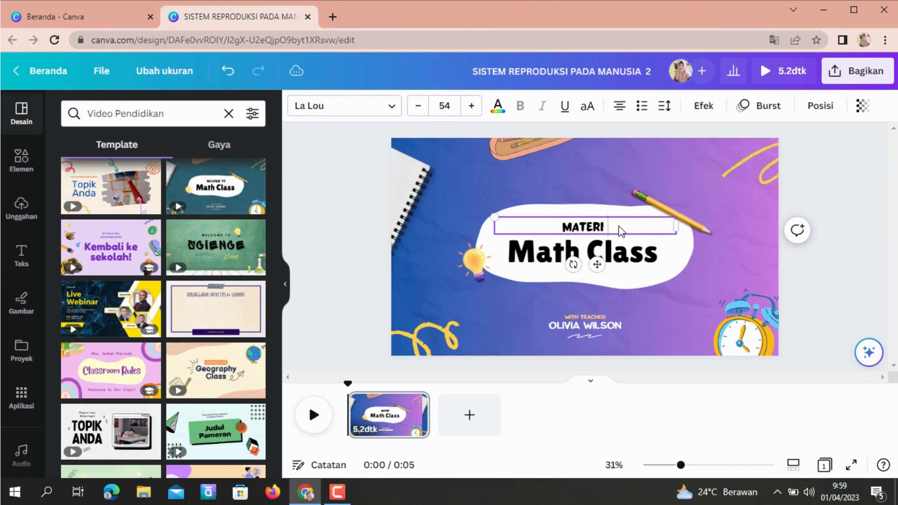
pyautogui.write(' IPA')
# Reduce the font size of the "Math Class" title to 91,5
pyautogui.click(630, 258)
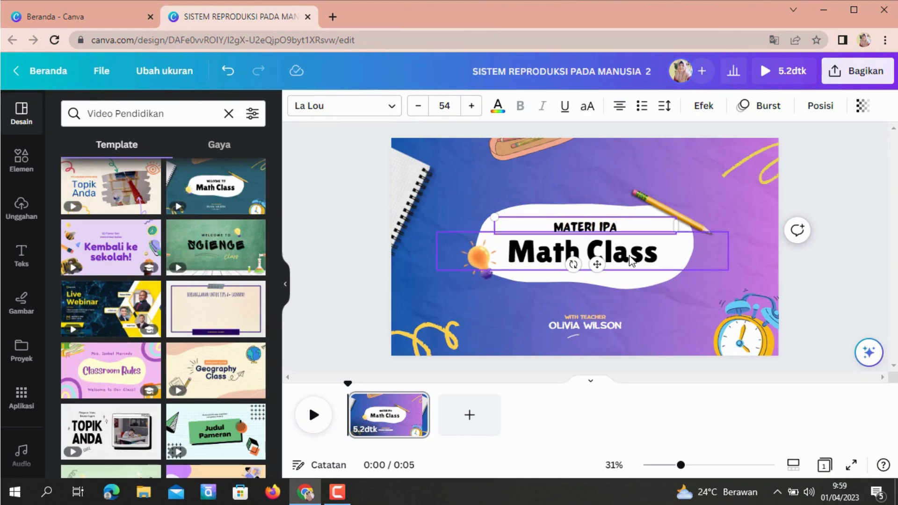
pyautogui.doubleClick(655, 258)
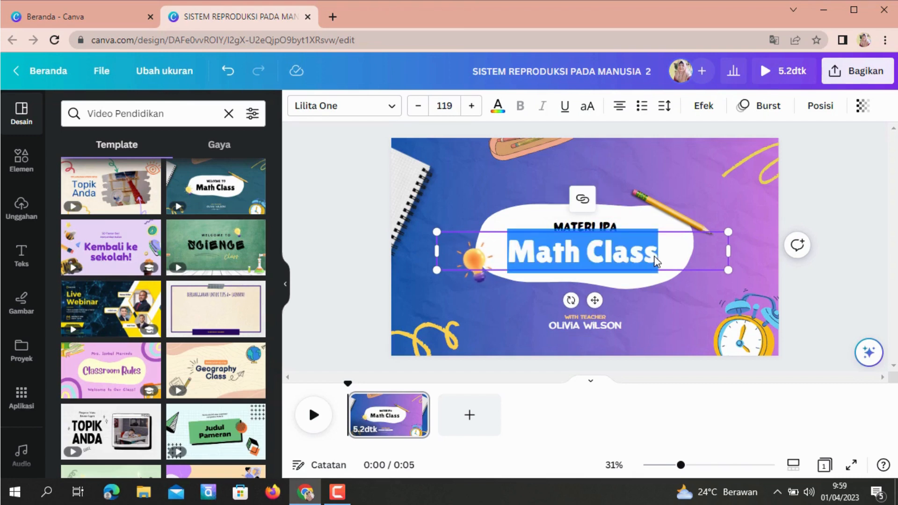
pyautogui.click(418, 107)
pyautogui.click(417, 107)
pyautogui.click(418, 108)
pyautogui.click(418, 107)
pyautogui.click(418, 108)
pyautogui.click(418, 108)
pyautogui.click(418, 108)
# Replace the "Math Class" title text with "SISTEM REPRODUKSI PADA MANUSIA" in capital letters
pyautogui.press('capslock')
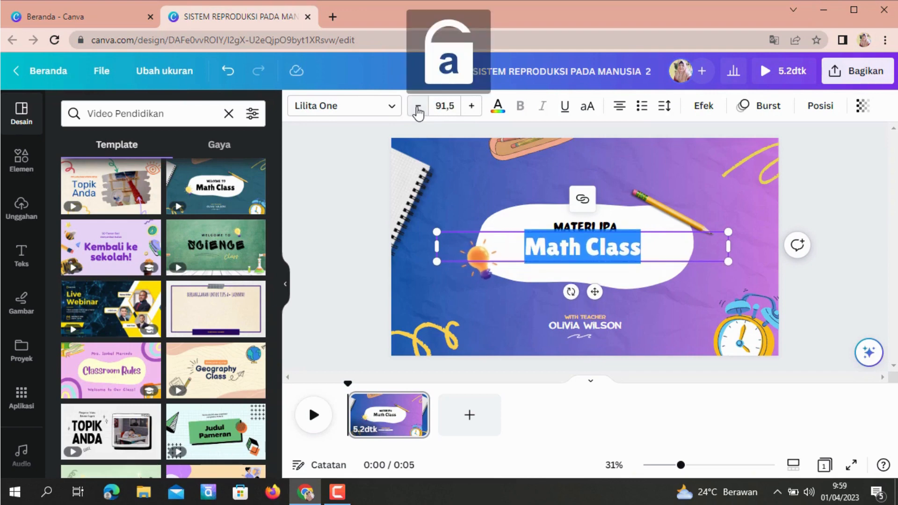
pyautogui.write('Sistem')
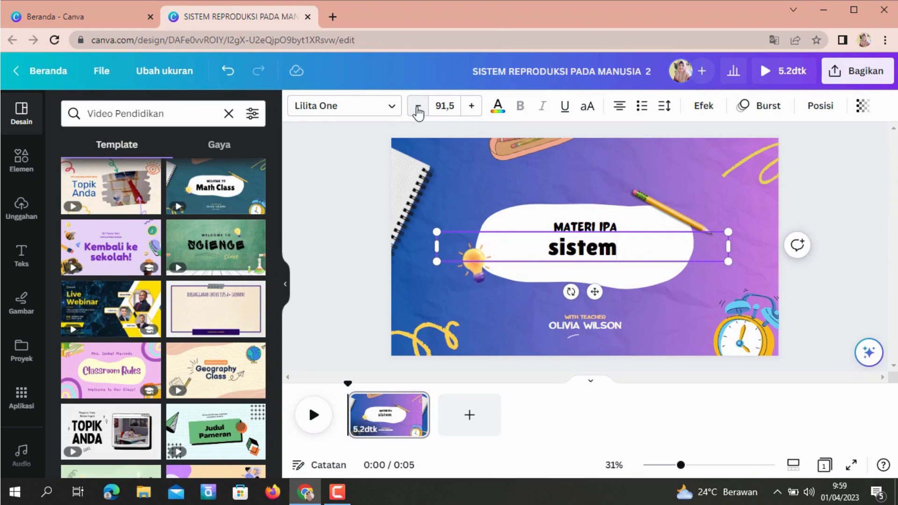
pyautogui.press('BackSpace')
pyautogui.press('BackSpace')
pyautogui.press('BackSpace')
pyautogui.press('BackSpace')
pyautogui.press('BackSpace')
pyautogui.press('BackSpace')
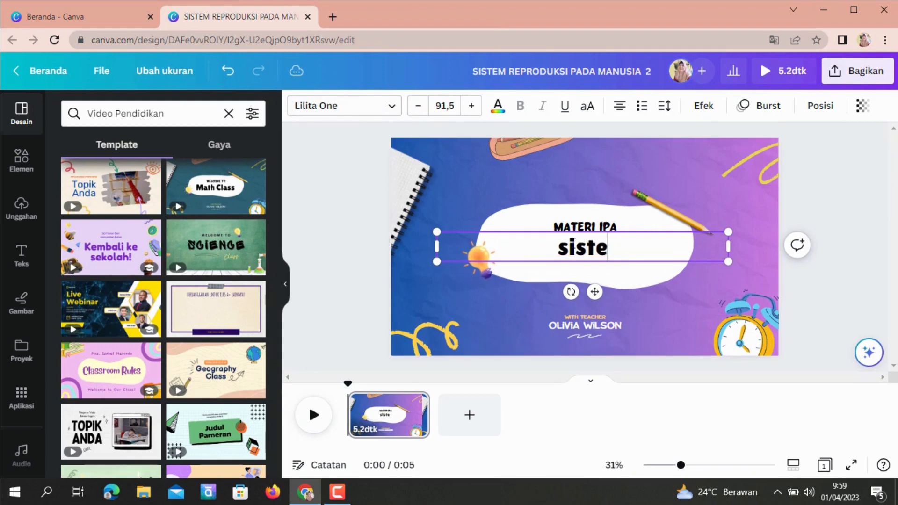
pyautogui.press('capslock')
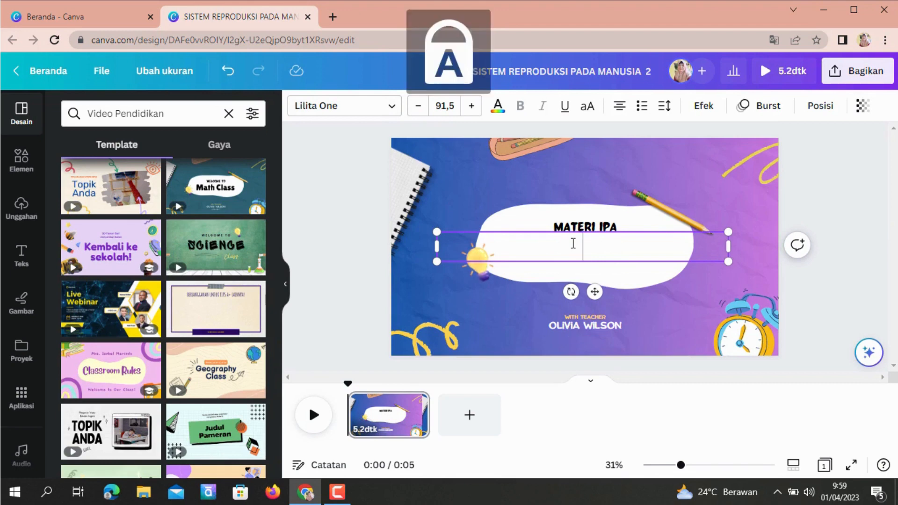
pyautogui.write('SIS')
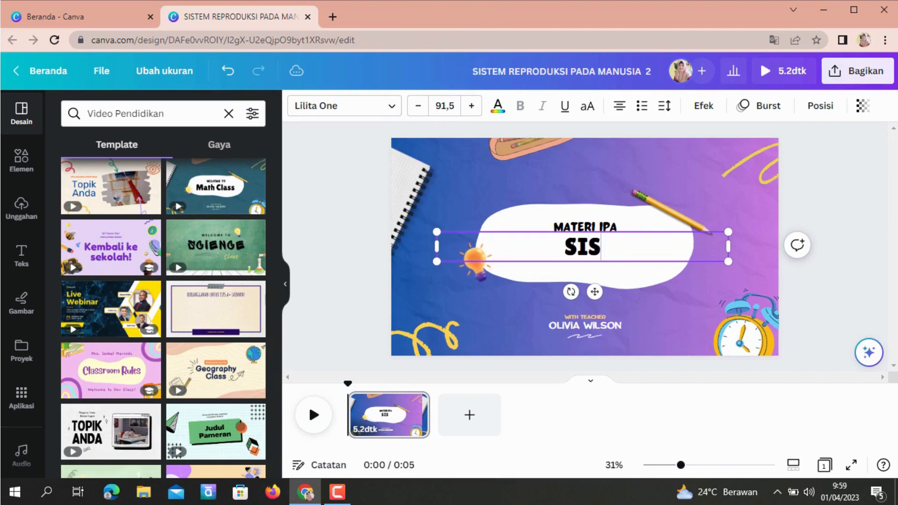
pyautogui.write('TEM RE')
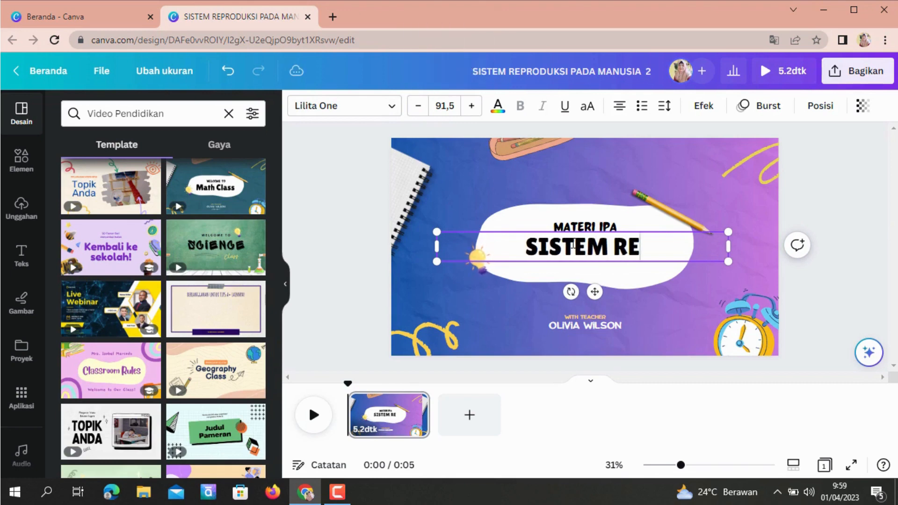
pyautogui.write('PRODUKSI')
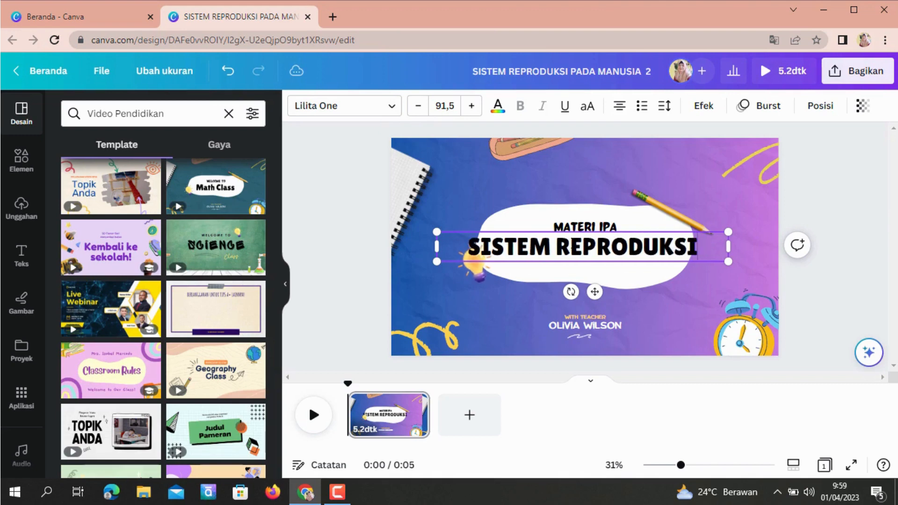
pyautogui.write(' PADA MA')
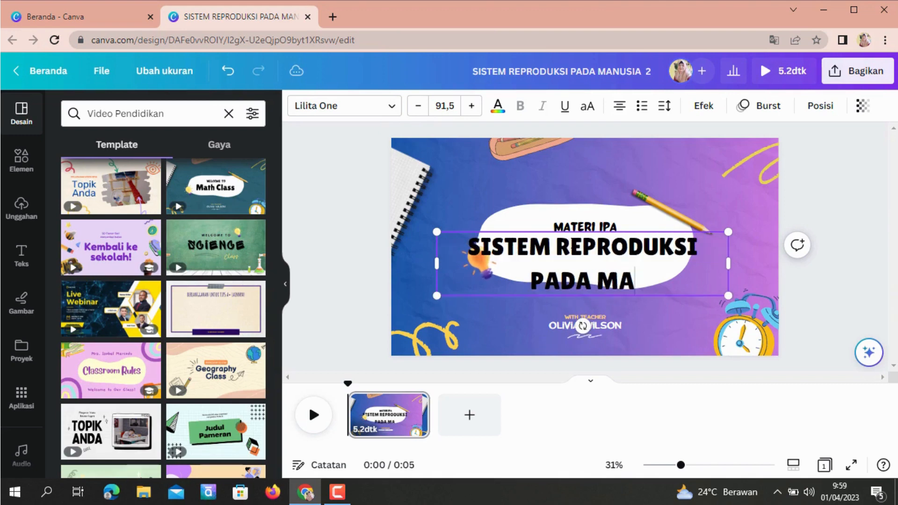
pyautogui.write('NUSIA')
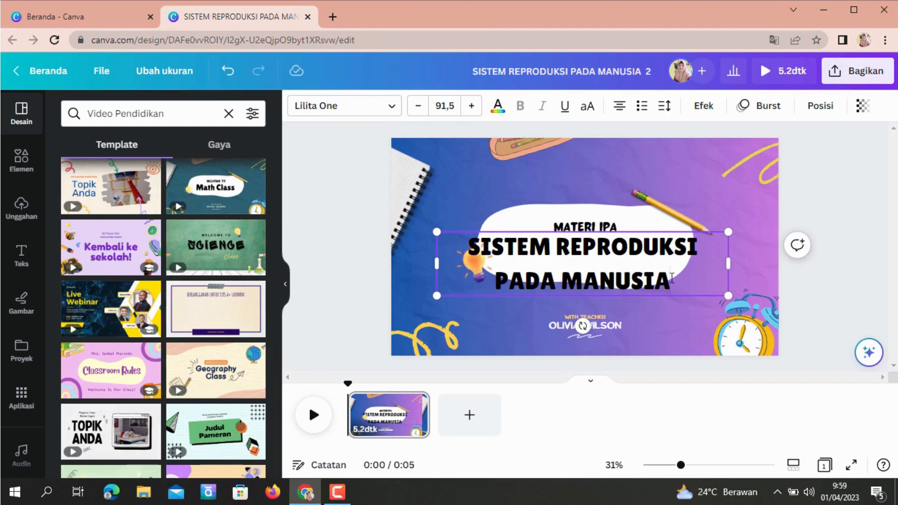
# Set the main title's font size to 42,5 and move it slightly down, clear of the "MATERI IPA" line
pyautogui.moveTo(675, 279); pyautogui.dragTo(469, 247)
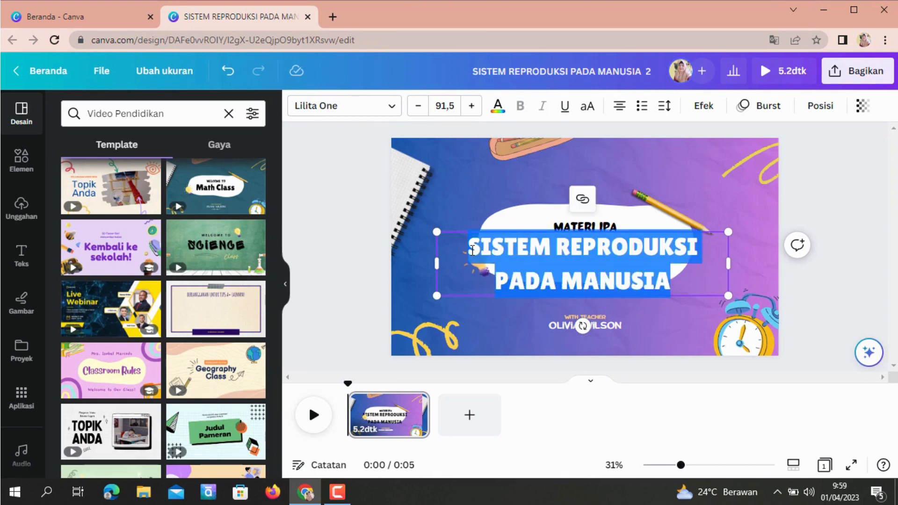
pyautogui.click(418, 106)
pyautogui.click(418, 107)
pyautogui.click(418, 107)
pyautogui.click(418, 106)
pyautogui.click(418, 106)
pyautogui.click(418, 106)
pyautogui.click(418, 107)
pyautogui.click(418, 107)
pyautogui.click(418, 107)
pyautogui.click(418, 106)
pyautogui.click(418, 106)
pyautogui.click(418, 107)
pyautogui.click(418, 106)
pyautogui.click(417, 107)
pyautogui.click(417, 106)
pyautogui.click(418, 107)
pyautogui.click(418, 107)
pyautogui.click(418, 107)
pyautogui.click(418, 107)
pyautogui.click(418, 106)
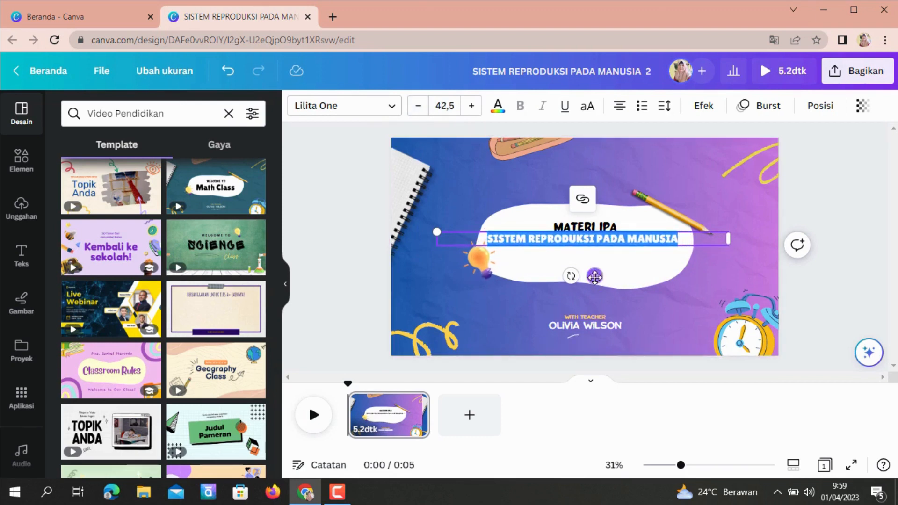
pyautogui.moveTo(595, 276); pyautogui.dragTo(605, 282)
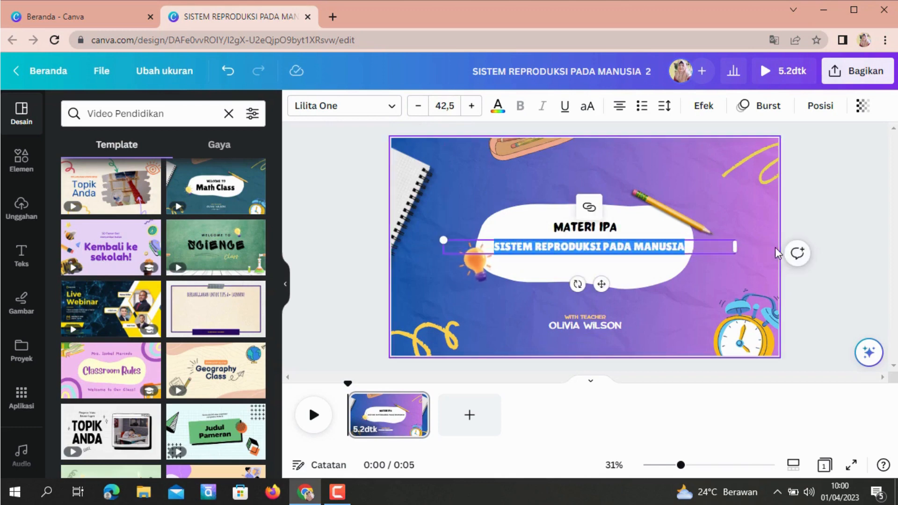
pyautogui.click(831, 225)
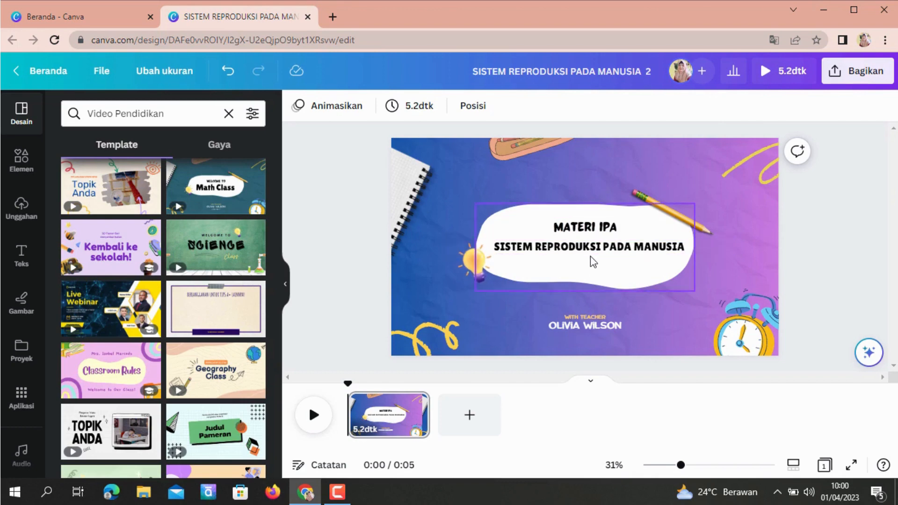
# Add a body text box to the page and replace its placeholder with "KELAS IX"
pyautogui.click(21, 258)
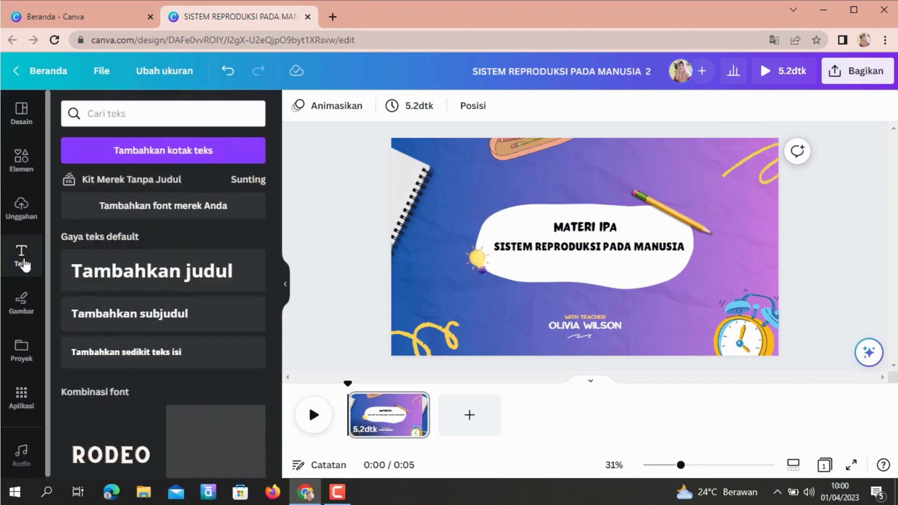
pyautogui.click(100, 359)
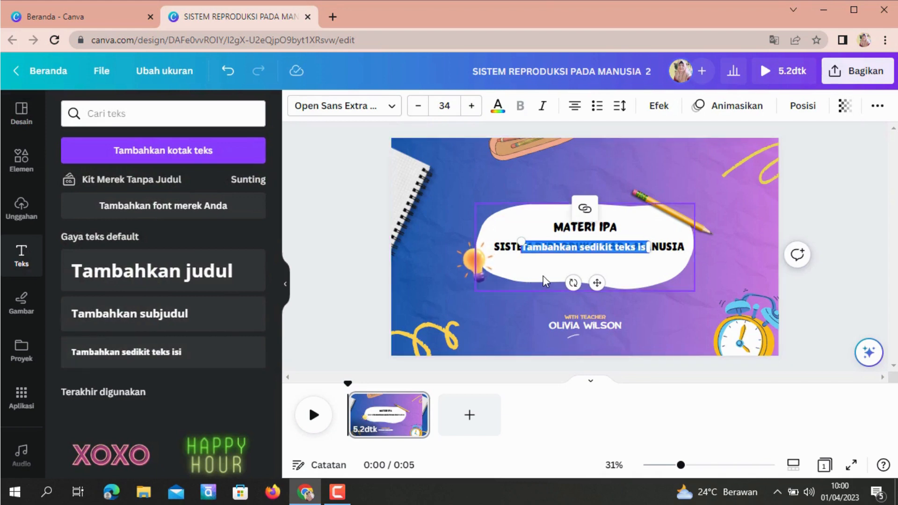
pyautogui.press('BackSpace')
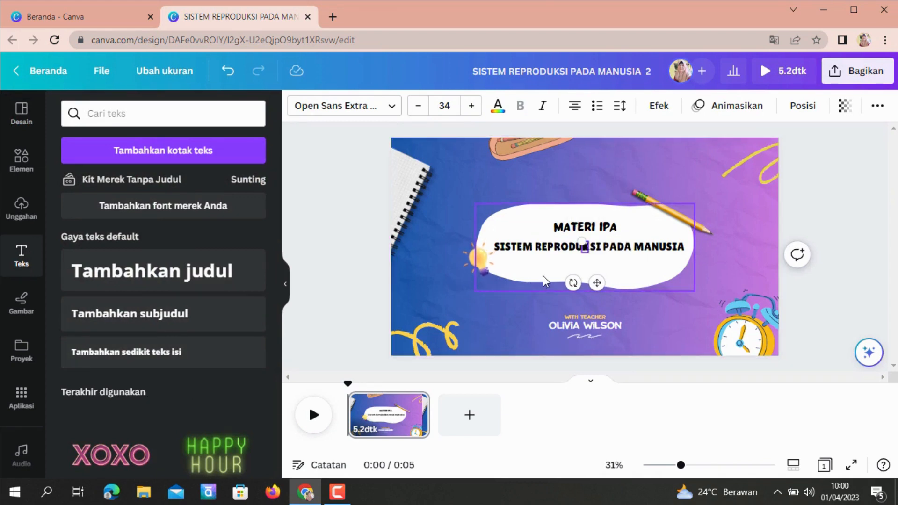
pyautogui.write('KELAS ')
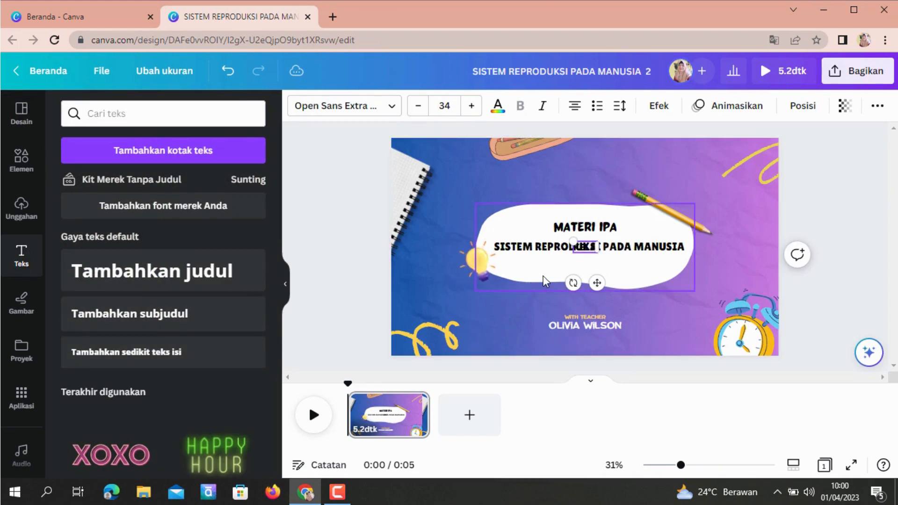
pyautogui.write('IX')
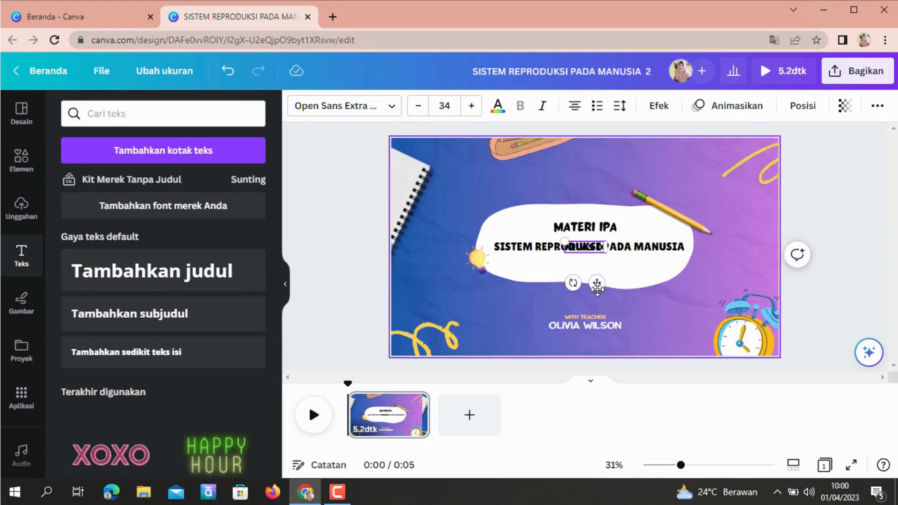
# Place the "KELAS IX" text just below the main title inside the white shape and set its font to More Sugar Thin
pyautogui.moveTo(597, 285); pyautogui.dragTo(596, 304)
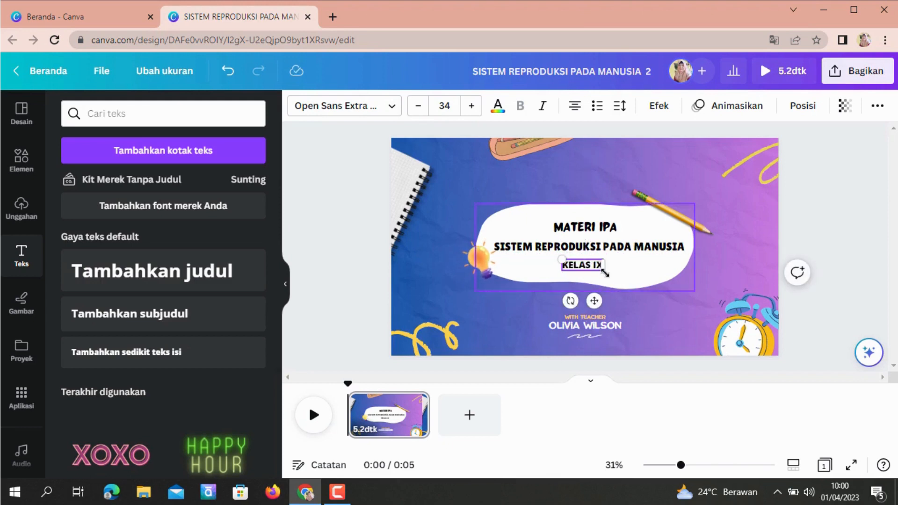
pyautogui.click(391, 113)
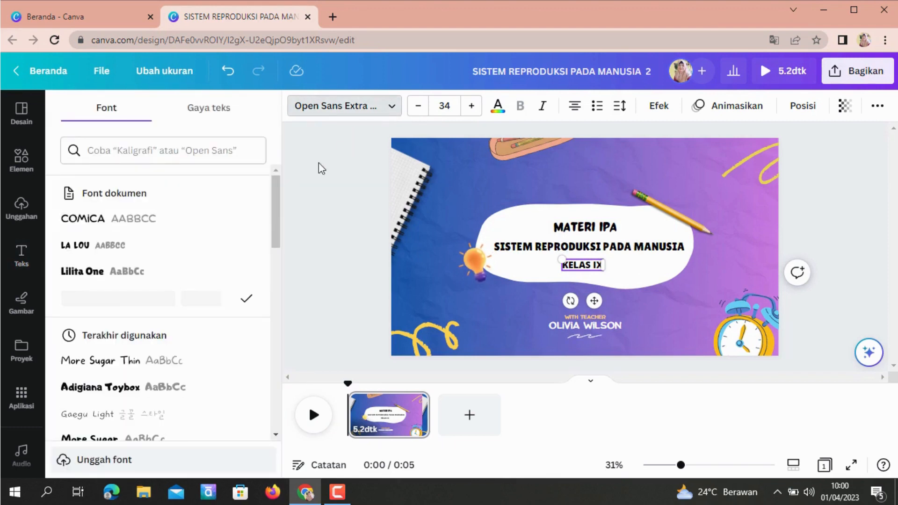
pyautogui.click(105, 366)
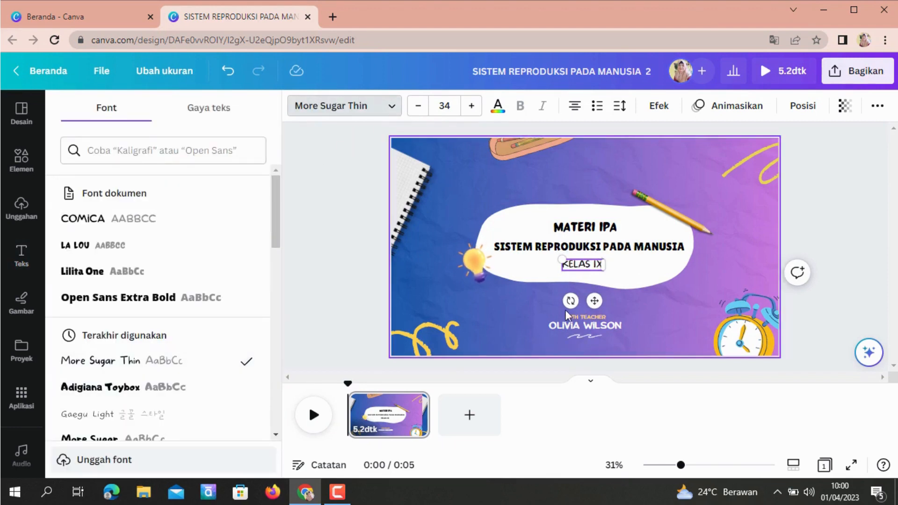
pyautogui.moveTo(592, 300); pyautogui.dragTo(593, 303)
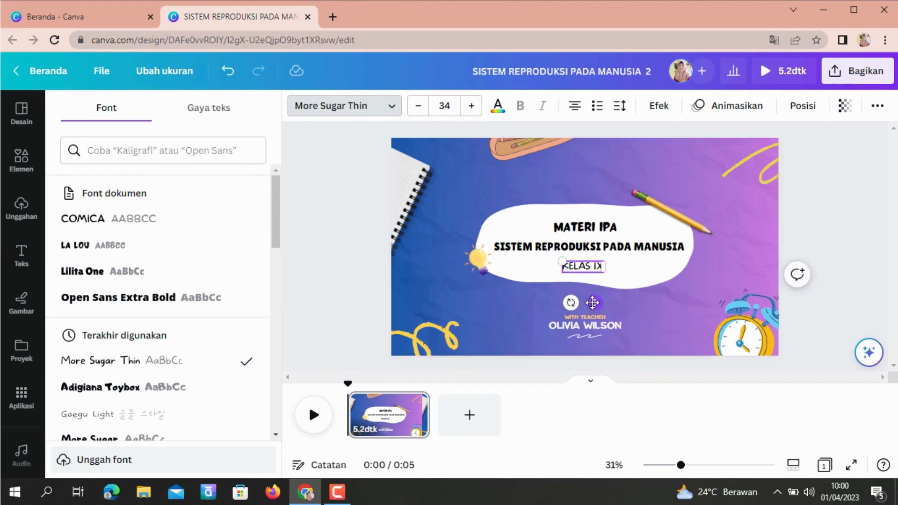
pyautogui.click(850, 209)
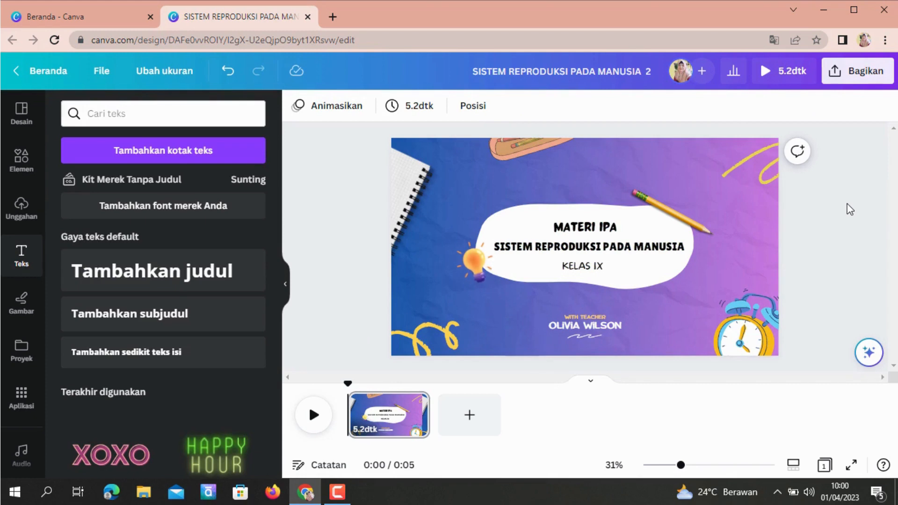
# Change the font of the "KELAS IX" text to Lilita One
pyautogui.click(601, 273)
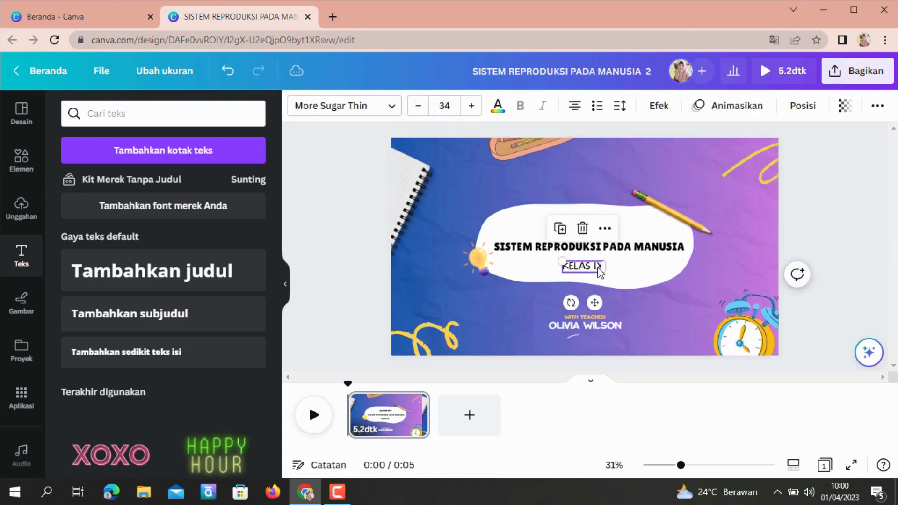
pyautogui.click(395, 113)
pyautogui.click(101, 276)
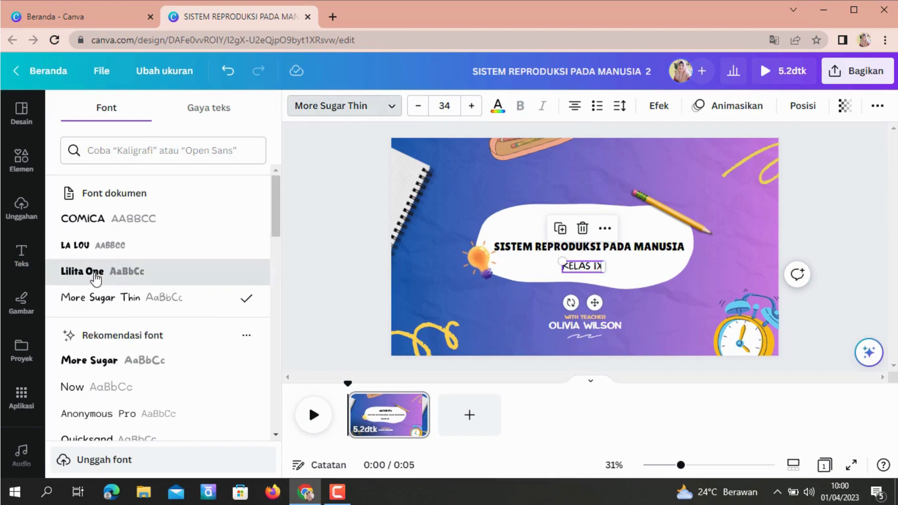
pyautogui.press('Escape')
pyautogui.click(839, 229)
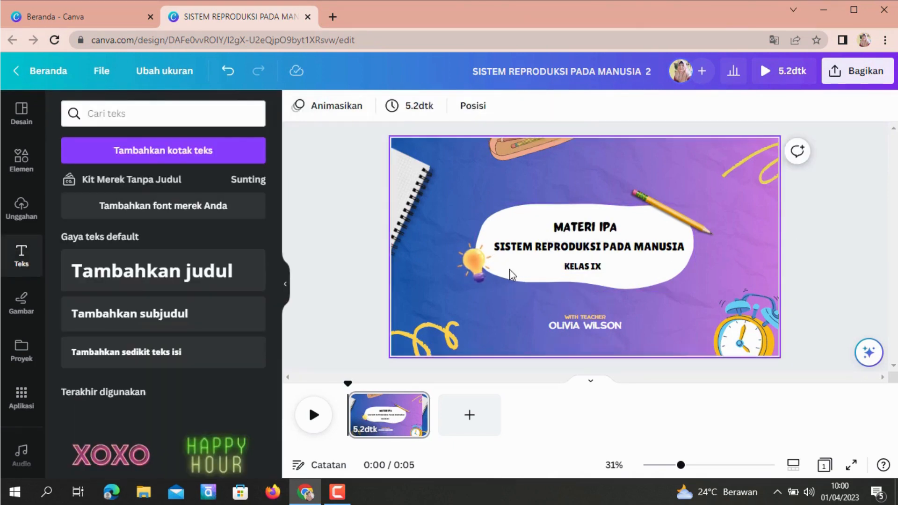
# Move the light bulb graphic to the lower-right edge of the white shape and rotate it to tilt the other way
pyautogui.moveTo(469, 265); pyautogui.dragTo(688, 287)
pyautogui.moveTo(702, 329); pyautogui.dragTo(666, 329)
pyautogui.moveTo(680, 280); pyautogui.dragTo(657, 274)
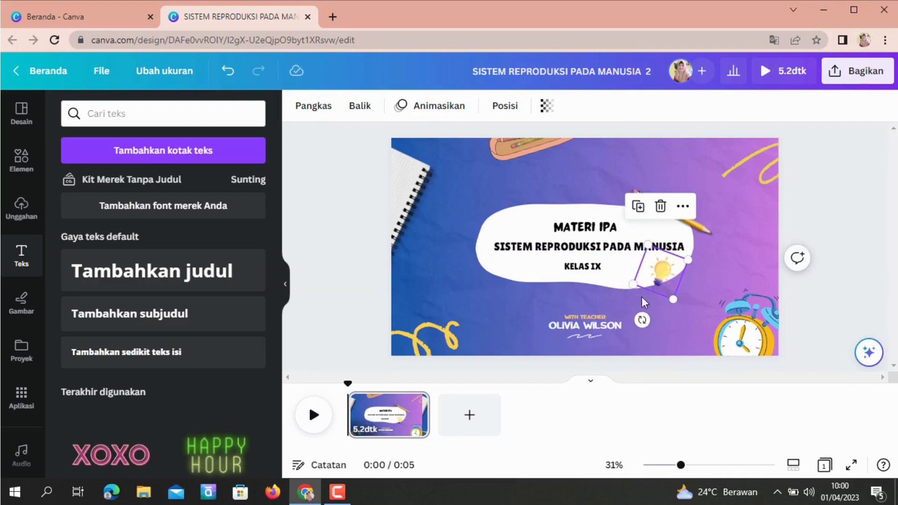
# Replace the placeholder name under "WITH TEACHER" with the presenting teacher's name in capital letters
pyautogui.click(591, 326)
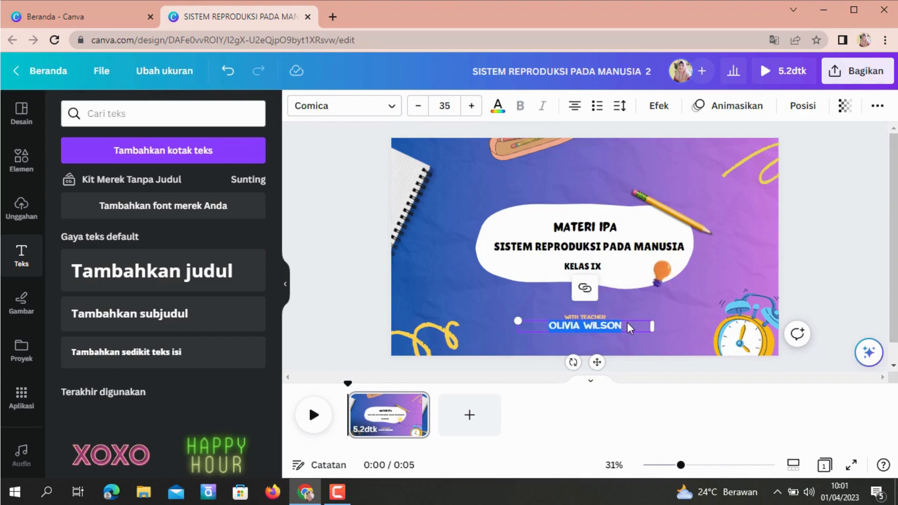
pyautogui.hotkey('ctrl', 'a')
pyautogui.write('NIR')
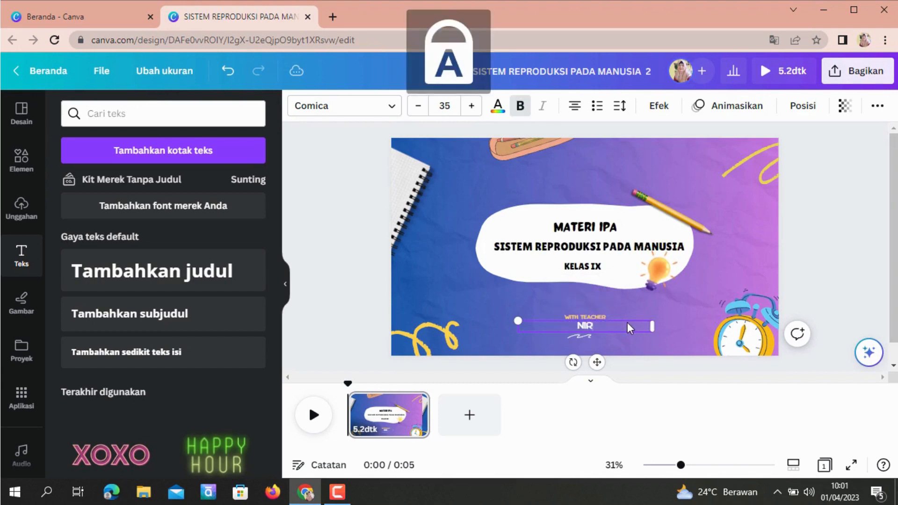
pyautogui.write('WANA')
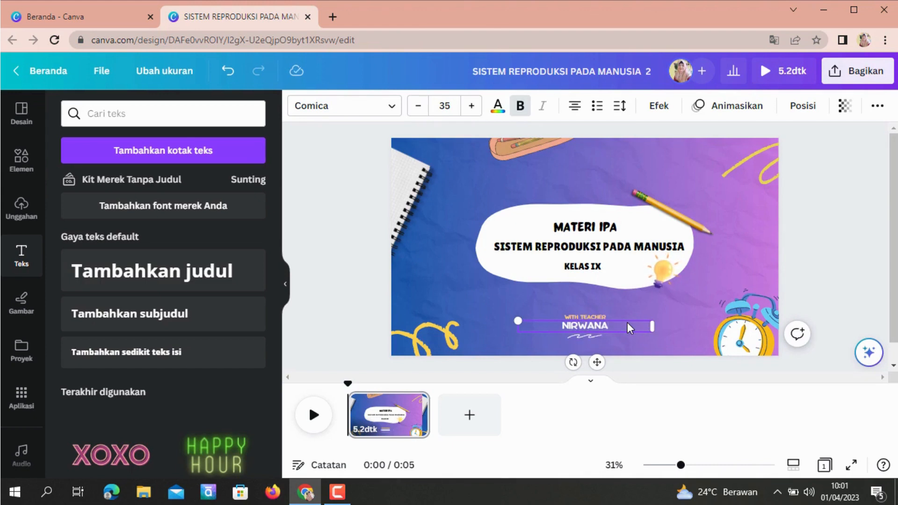
pyautogui.click(808, 246)
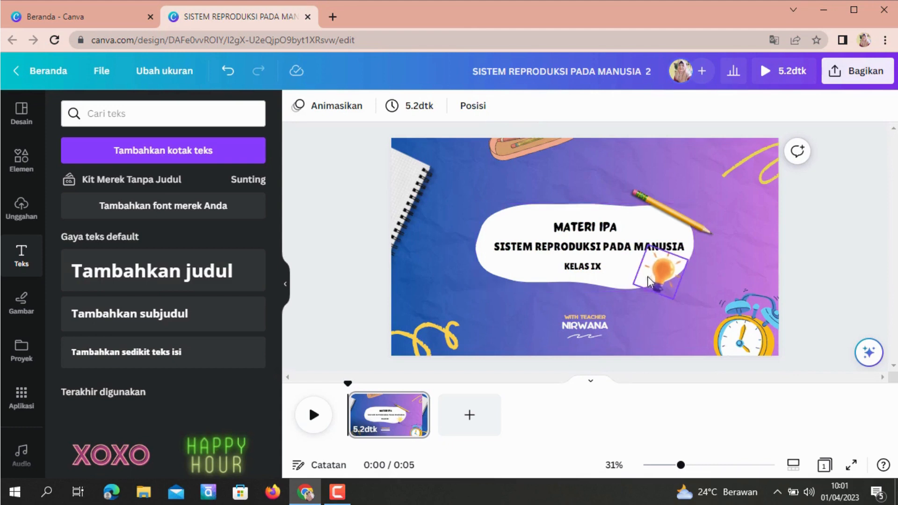
# Search the elements library for "KELUARGA" and show all matching graphics
pyautogui.click(23, 162)
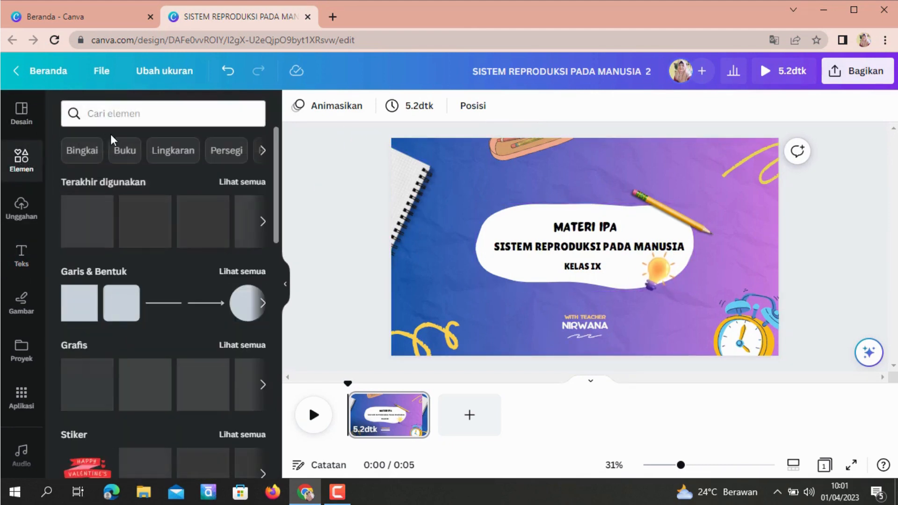
pyautogui.click(103, 115)
pyautogui.write('KE')
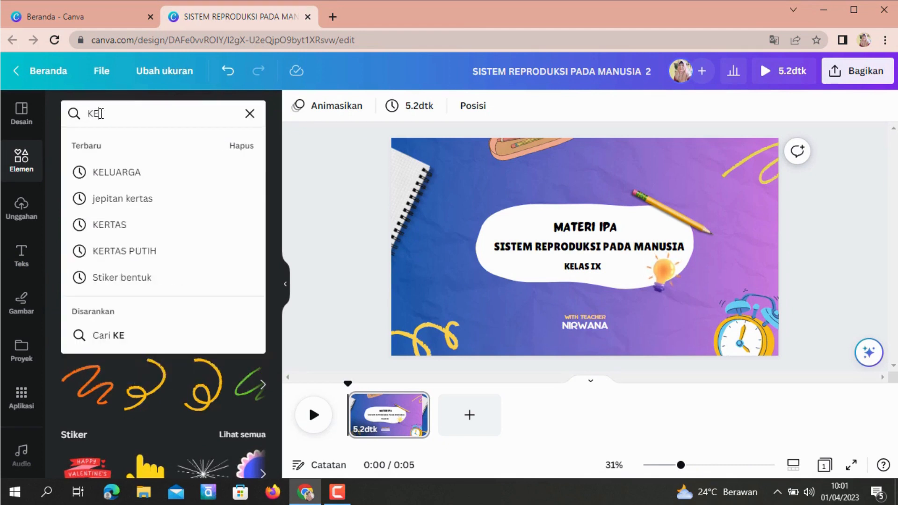
pyautogui.write('LUARGA')
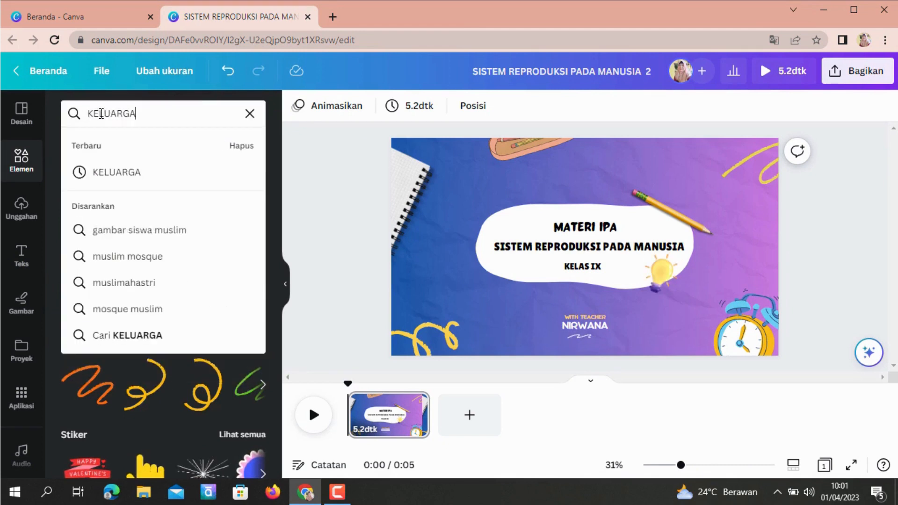
pyautogui.press('Return')
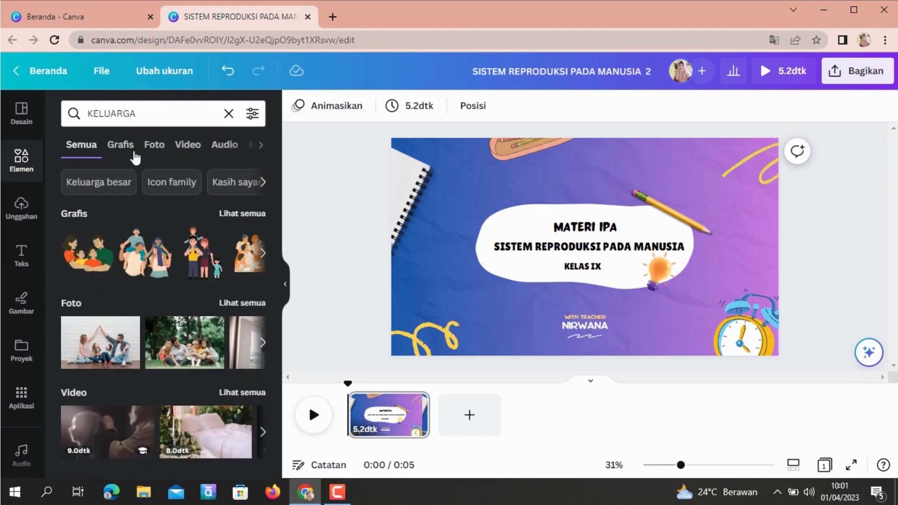
pyautogui.click(245, 219)
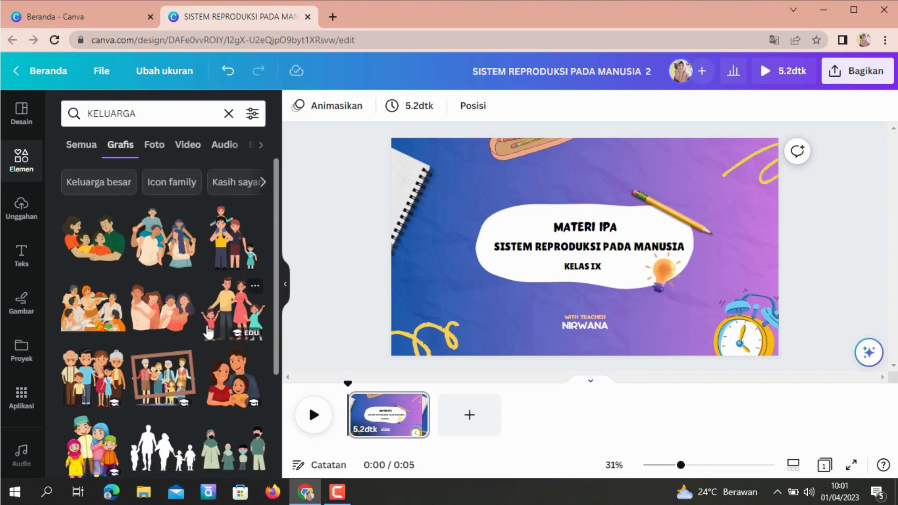
# Add the graphic of a standing family with two waving children and place it over the left edge of the white shape
pyautogui.click(237, 313)
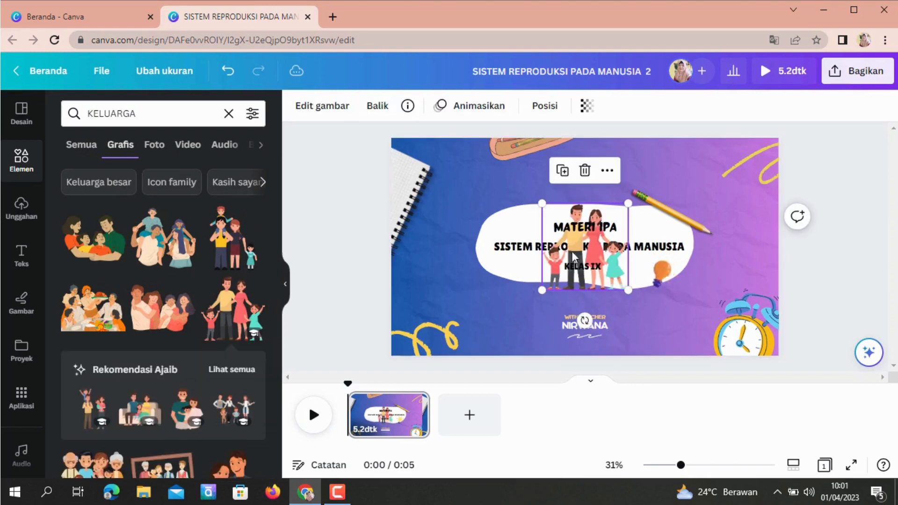
pyautogui.moveTo(551, 214); pyautogui.dragTo(436, 224)
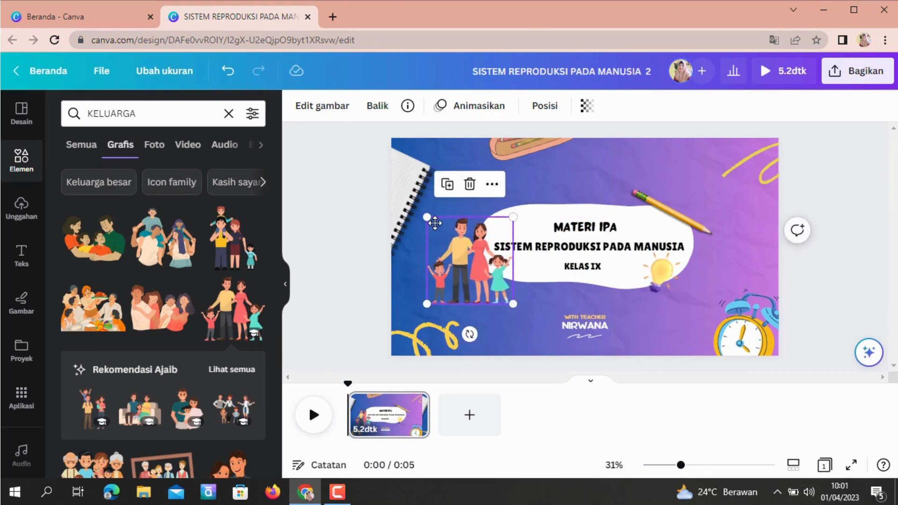
pyautogui.click(825, 246)
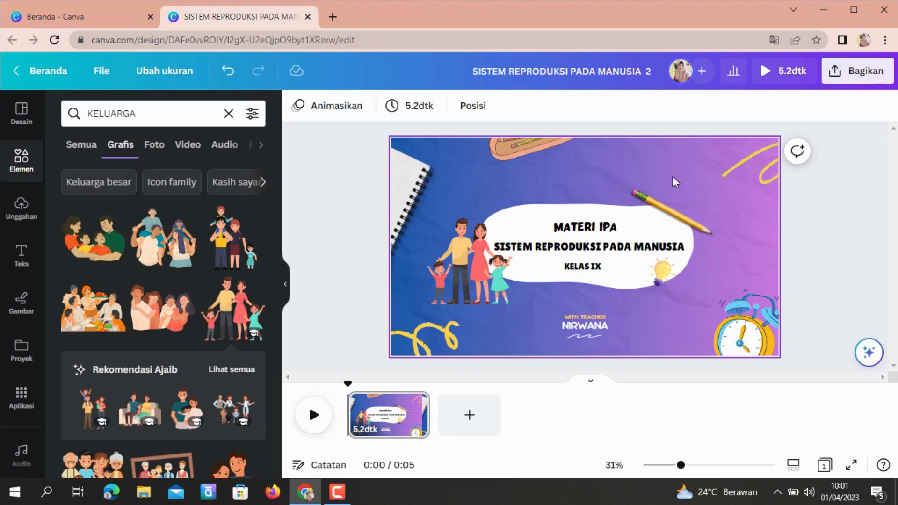
# Preview the title page animation in full screen and return to the editor
pyautogui.click(851, 468)
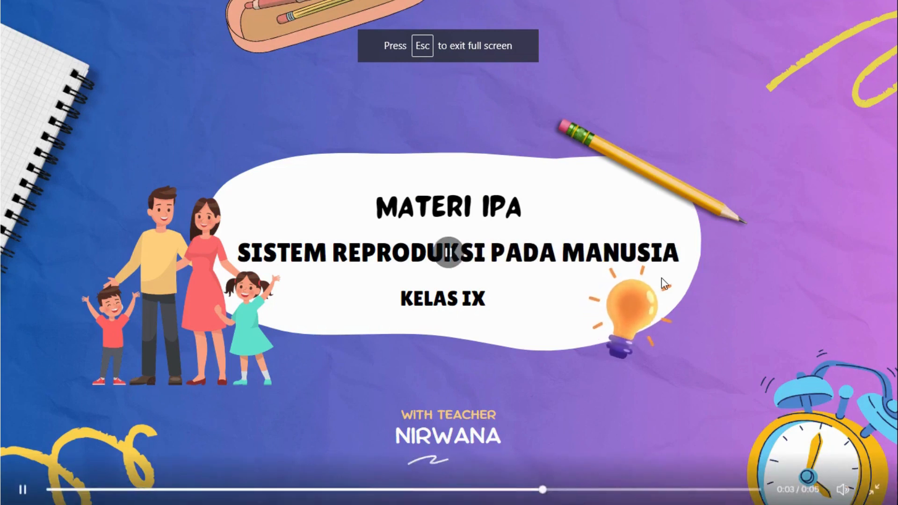
pyautogui.click(876, 490)
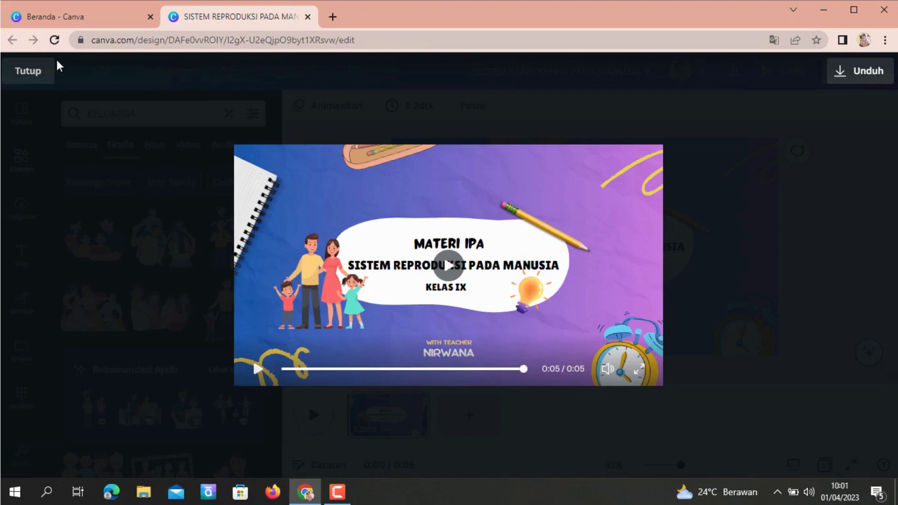
pyautogui.click(34, 73)
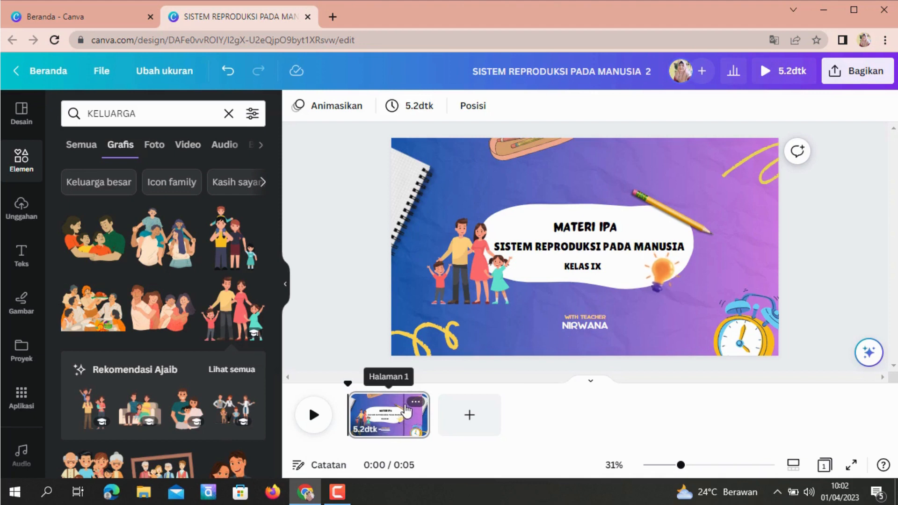
# Duplicate the title page six times to make seven pages in total, and select the first page again
pyautogui.click(416, 405)
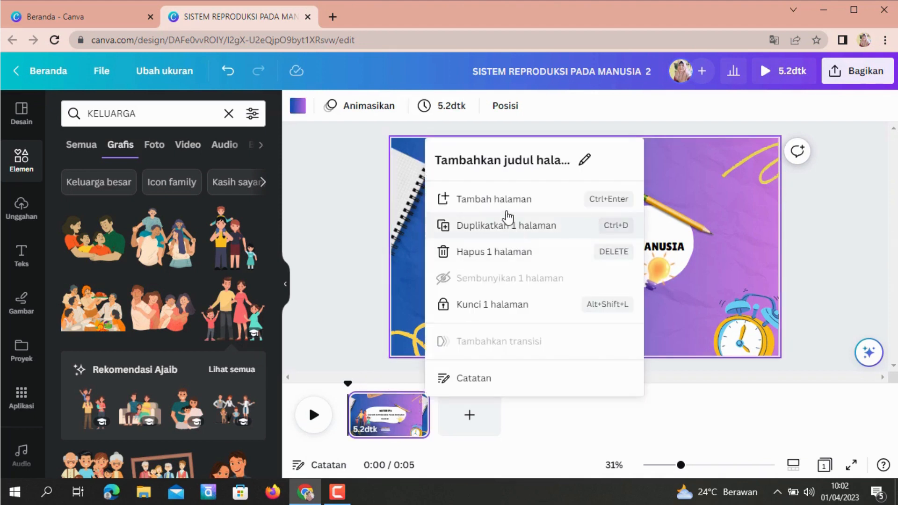
pyautogui.click(508, 228)
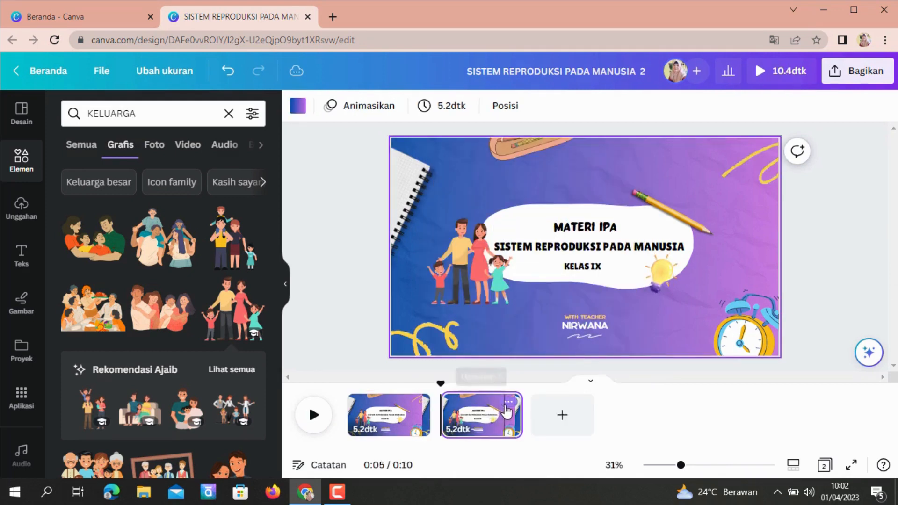
pyautogui.click(509, 401)
pyautogui.click(563, 226)
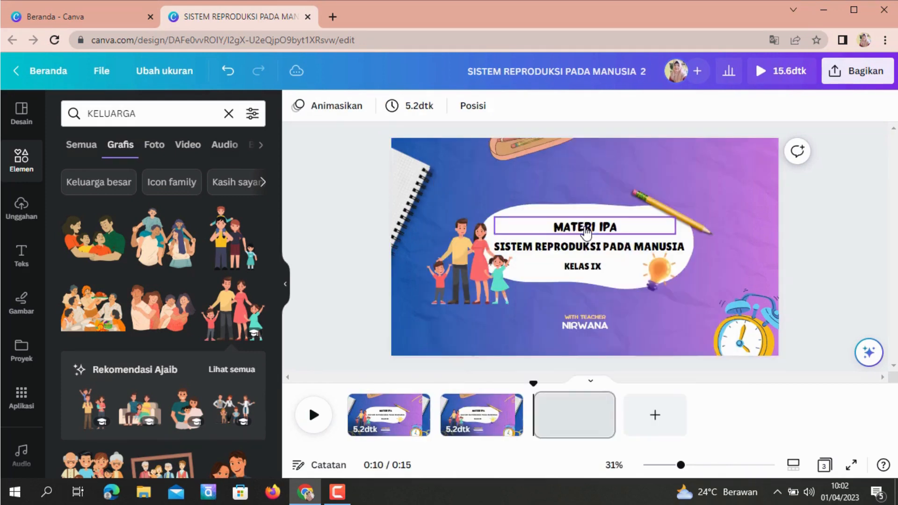
pyautogui.click(600, 403)
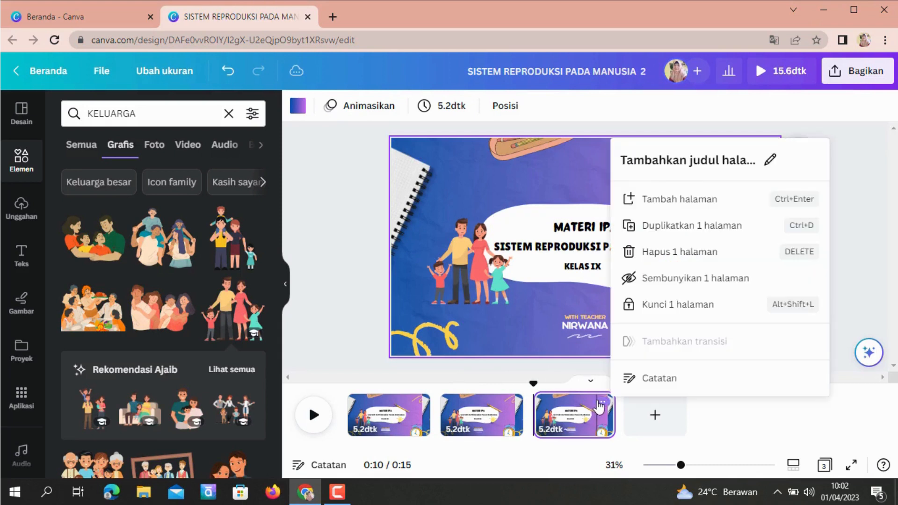
pyautogui.click(677, 229)
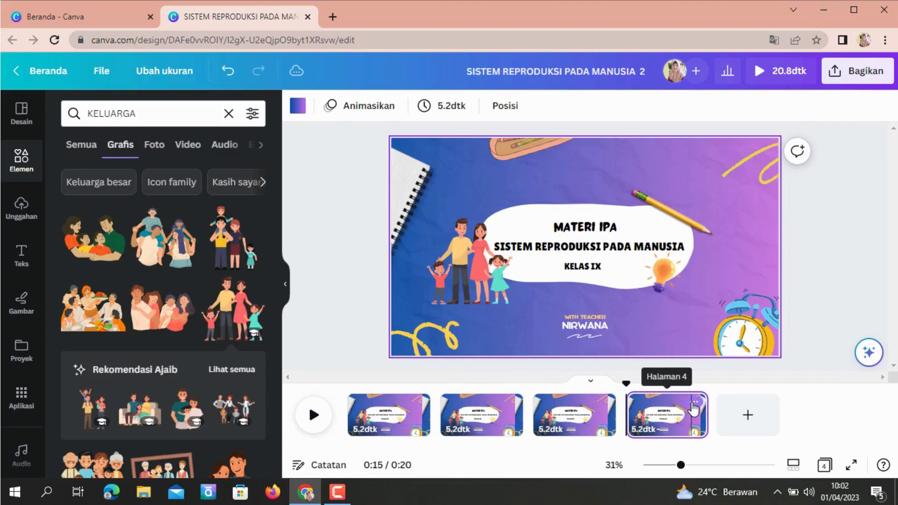
pyautogui.click(694, 403)
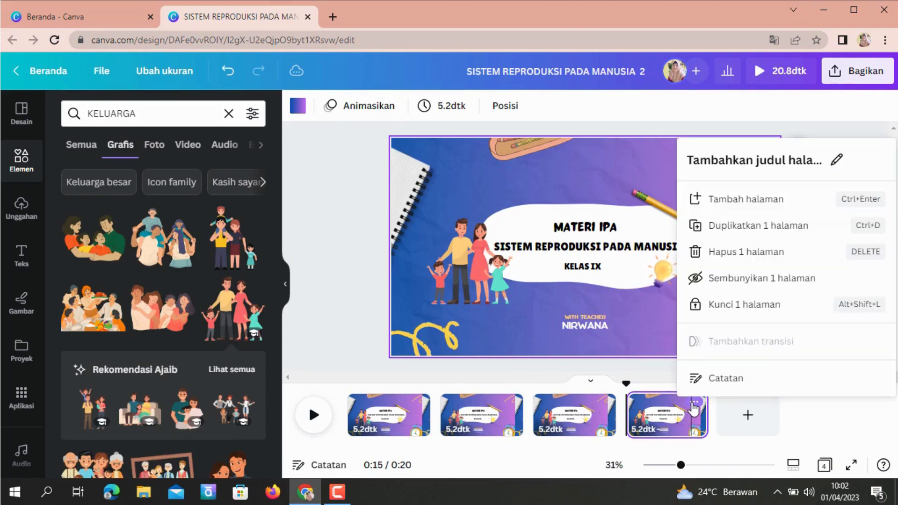
pyautogui.click(736, 229)
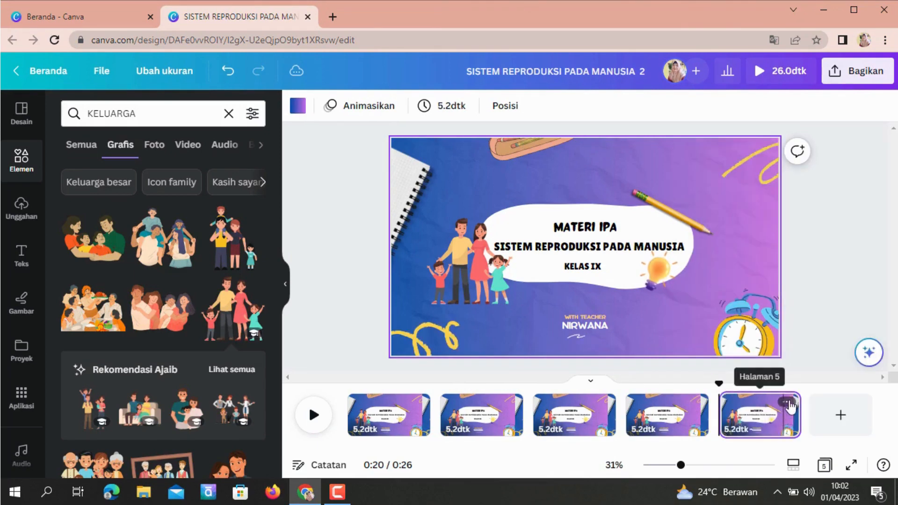
pyautogui.click(788, 403)
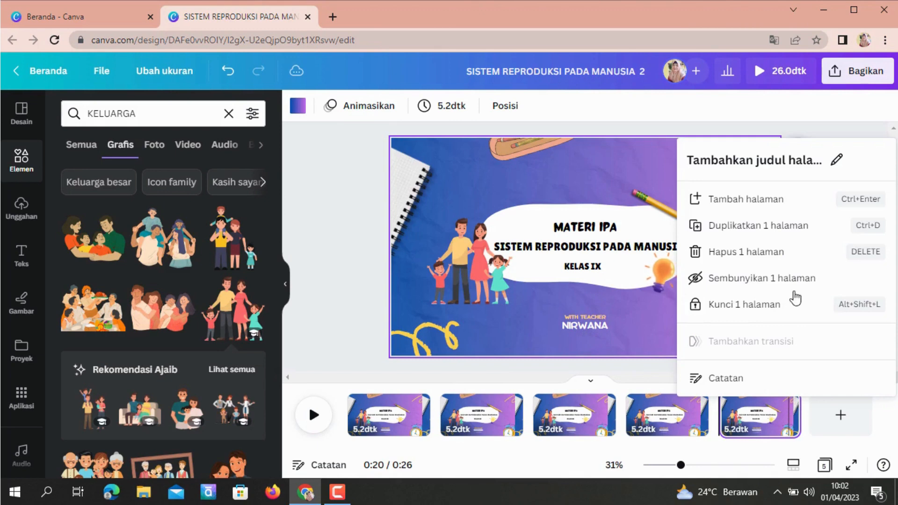
pyautogui.click(774, 227)
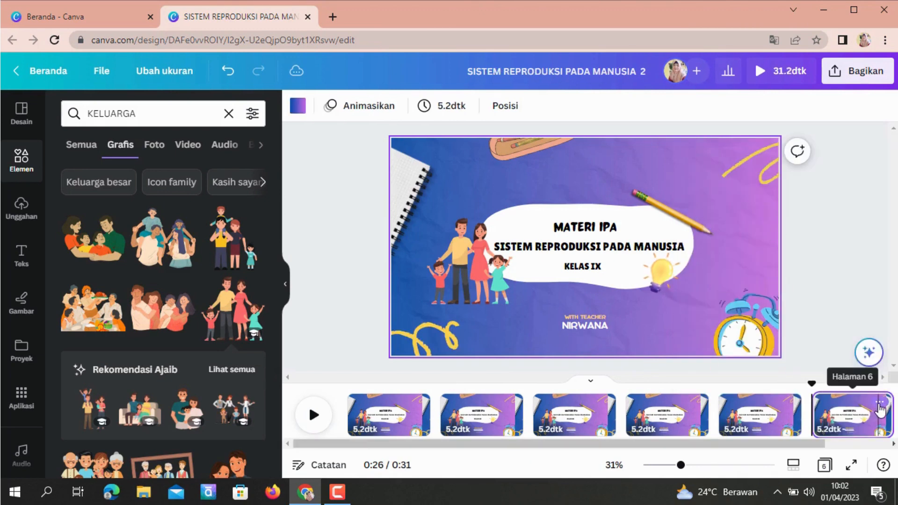
pyautogui.click(879, 405)
pyautogui.click(779, 226)
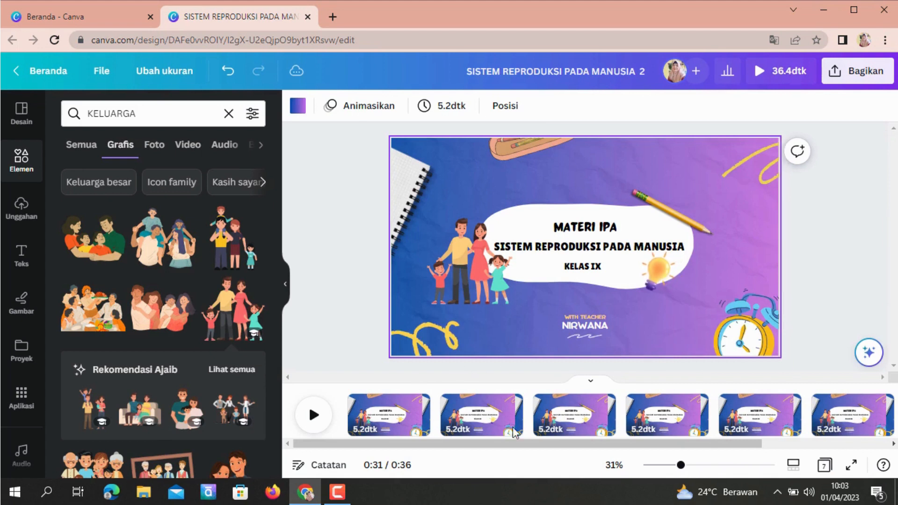
pyautogui.click(361, 412)
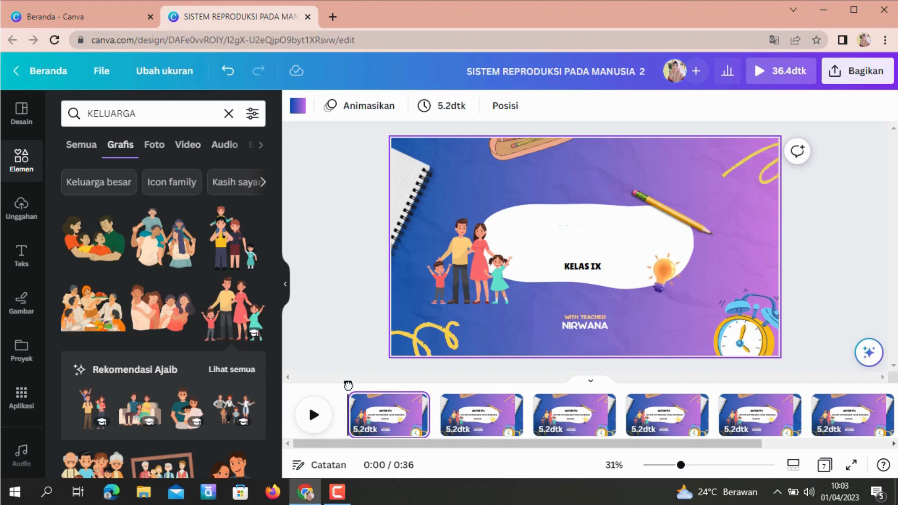
# Delete the "MATERI IPA", "SISTEM REPRODUKSI PADA MANUSIA" and "KELAS IX" texts from the white shape on the first page
pyautogui.click(386, 412)
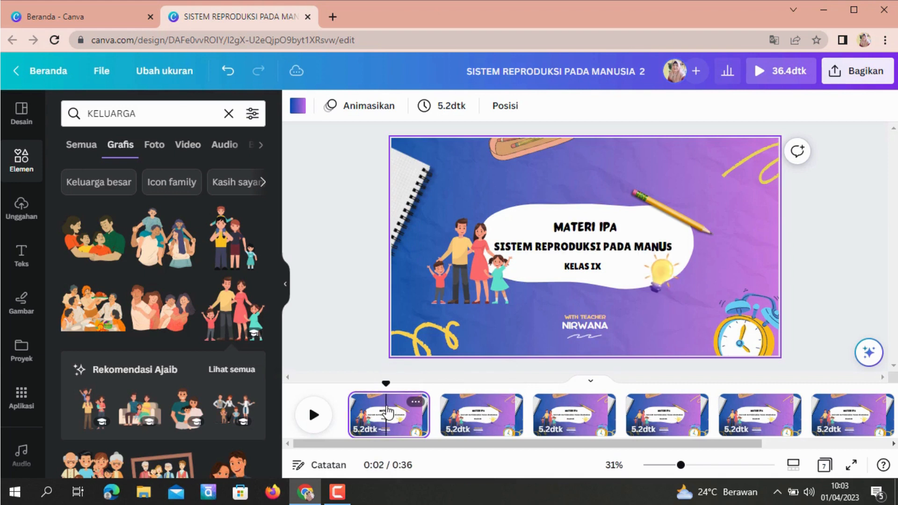
pyautogui.click(592, 231)
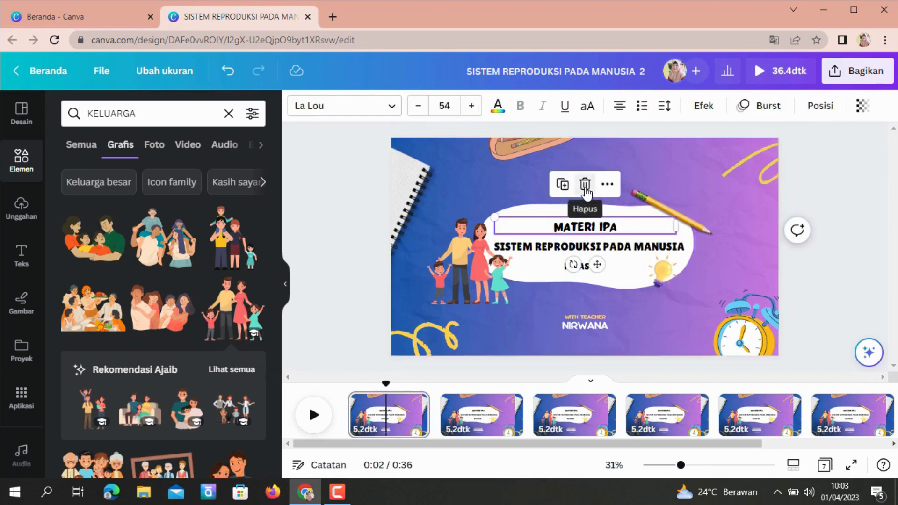
pyautogui.click(585, 187)
pyautogui.click(591, 251)
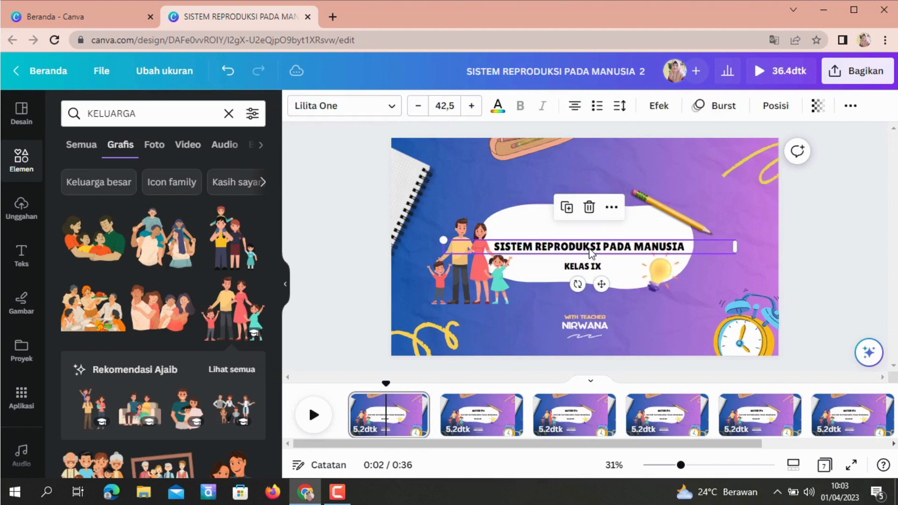
pyautogui.click(589, 207)
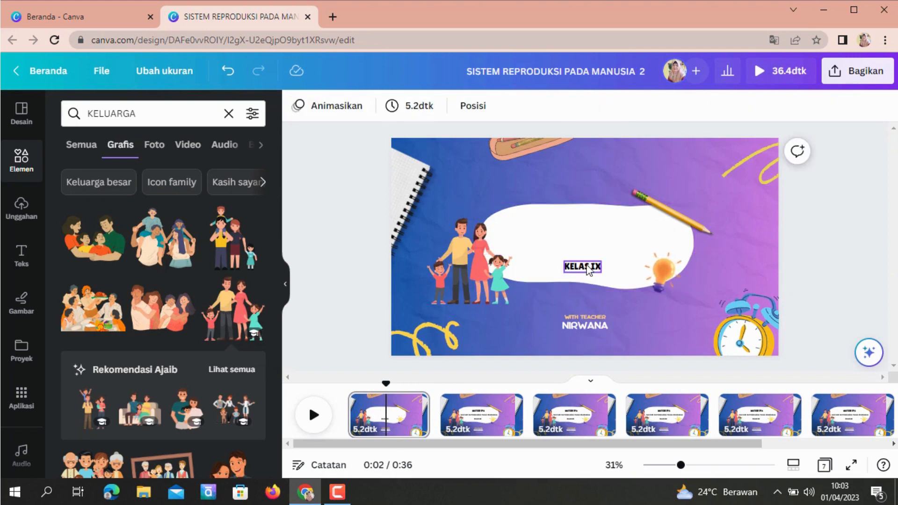
pyautogui.click(589, 267)
pyautogui.click(582, 229)
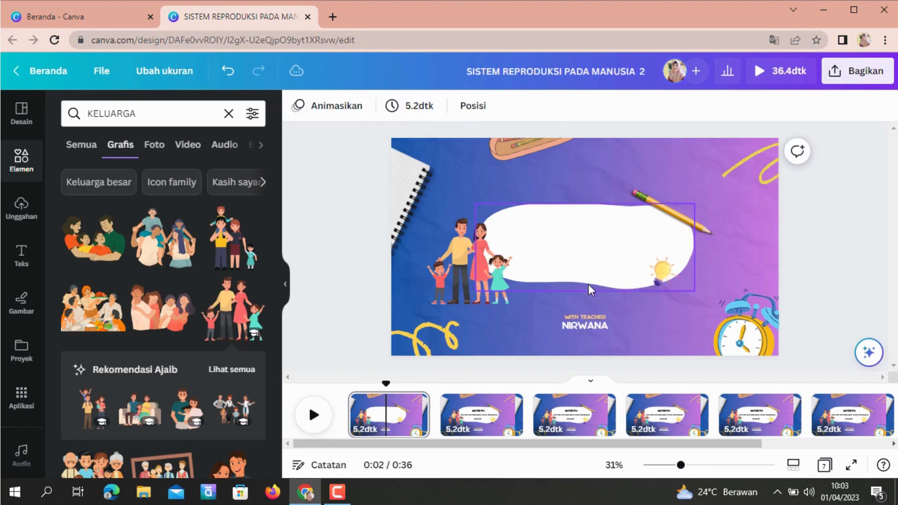
# Delete the "WITH TEACHER" line and the teacher's name below the white shape on the first page
pyautogui.click(588, 316)
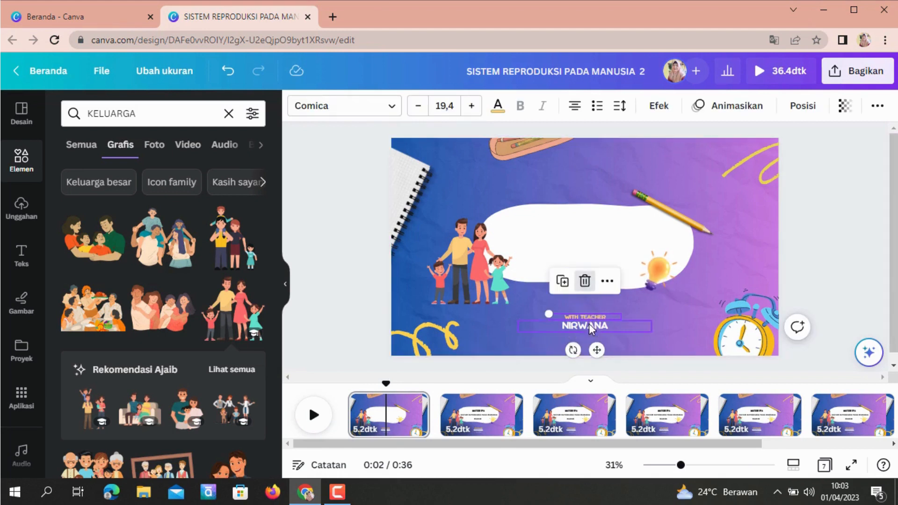
pyautogui.click(584, 281)
pyautogui.click(586, 282)
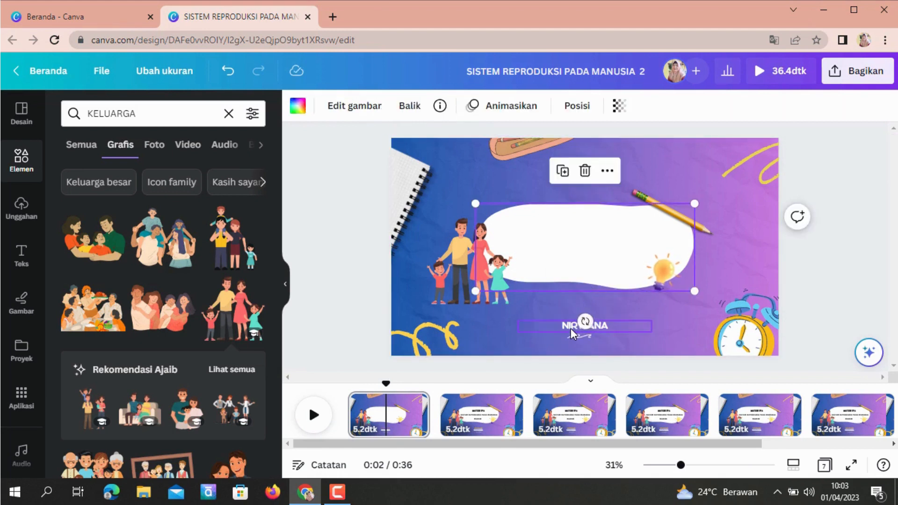
pyautogui.click(571, 328)
pyautogui.click(585, 287)
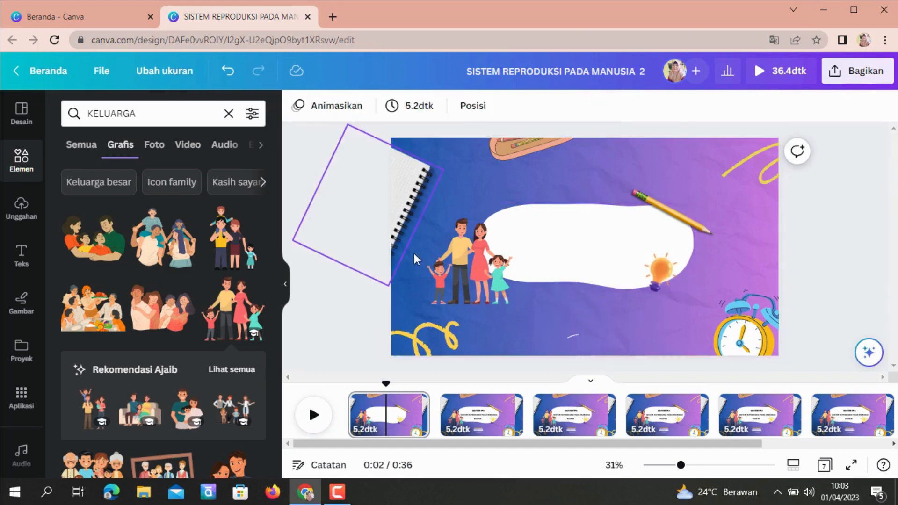
# Apply the Terbit page animation to the first page, limit it to Saat masuk and slow its speed to about one fifth of the range
pyautogui.moveTo(377, 388); pyautogui.dragTo(351, 385)
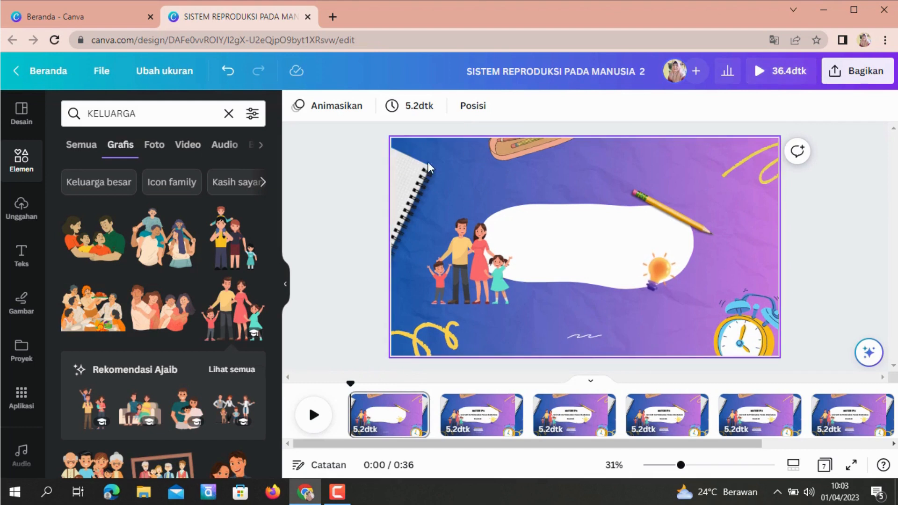
pyautogui.click(333, 111)
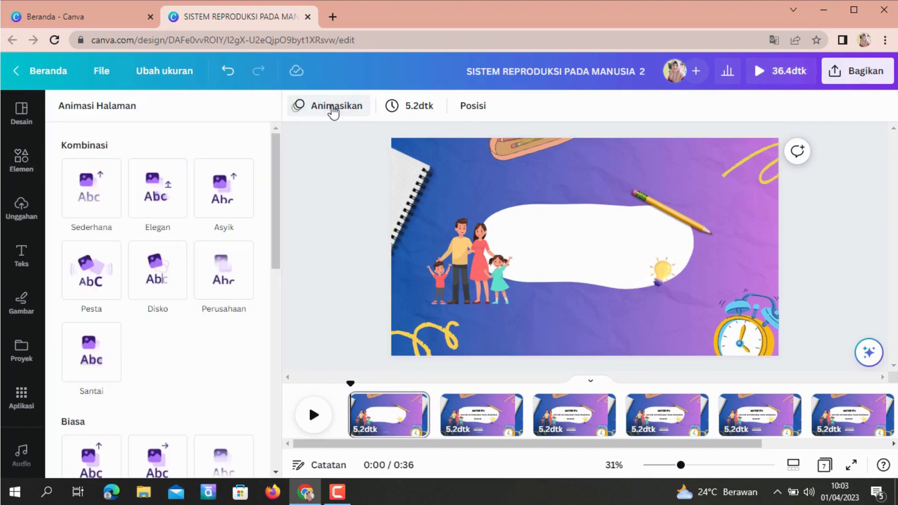
pyautogui.scroll(-1, 276, 238)
pyautogui.scroll(-4, 277, 238)
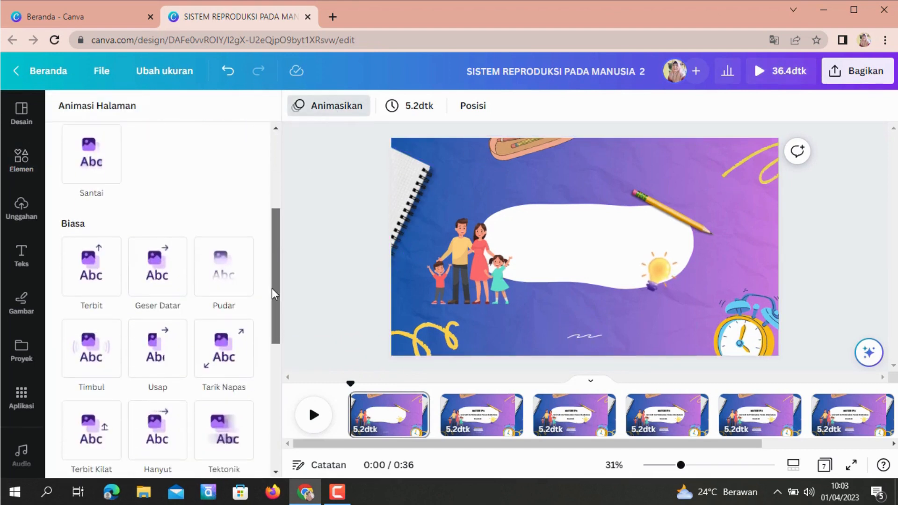
pyautogui.click(90, 263)
pyautogui.scroll(-4, 91, 263)
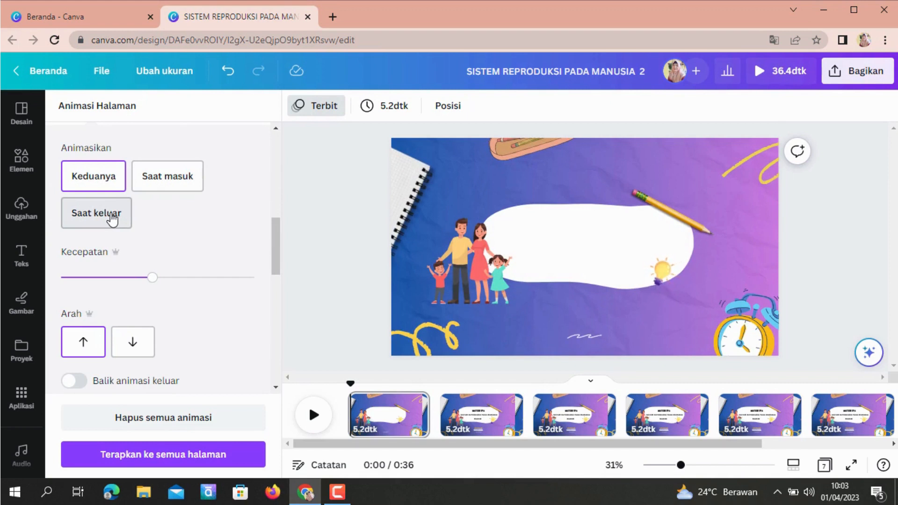
pyautogui.click(169, 179)
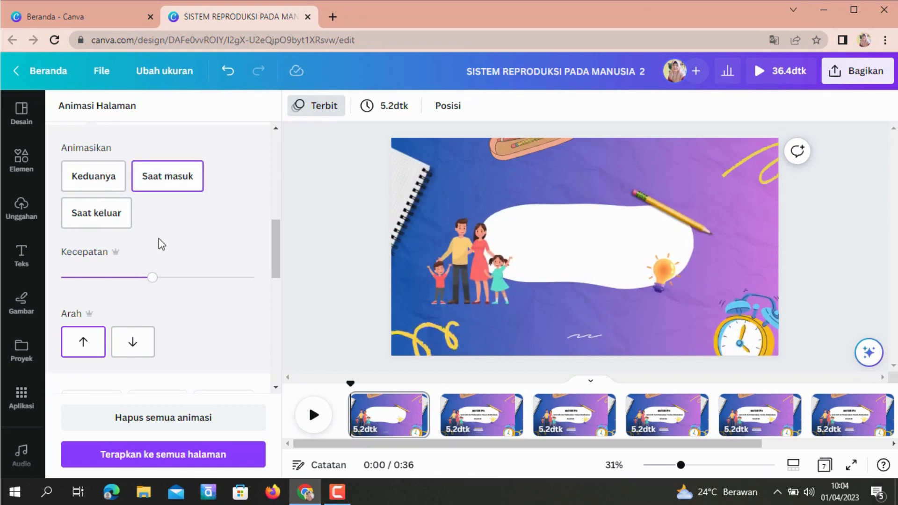
pyautogui.moveTo(144, 288); pyautogui.dragTo(101, 287)
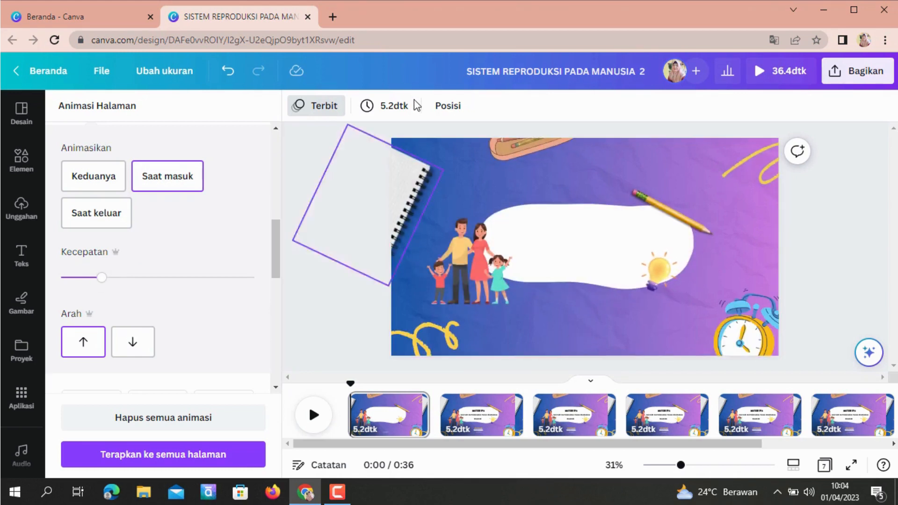
# Set the first page's duration to 1.0 second without applying it to the other pages
pyautogui.click(391, 107)
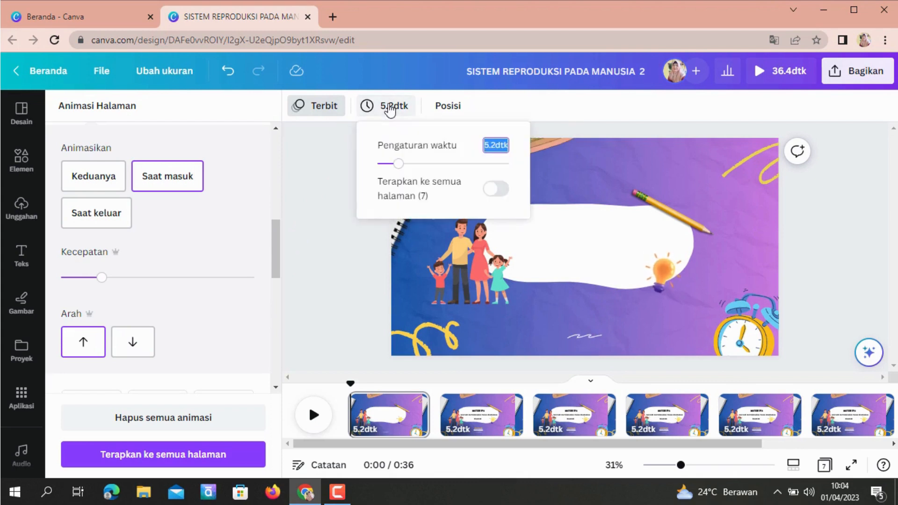
pyautogui.moveTo(399, 167); pyautogui.dragTo(382, 167)
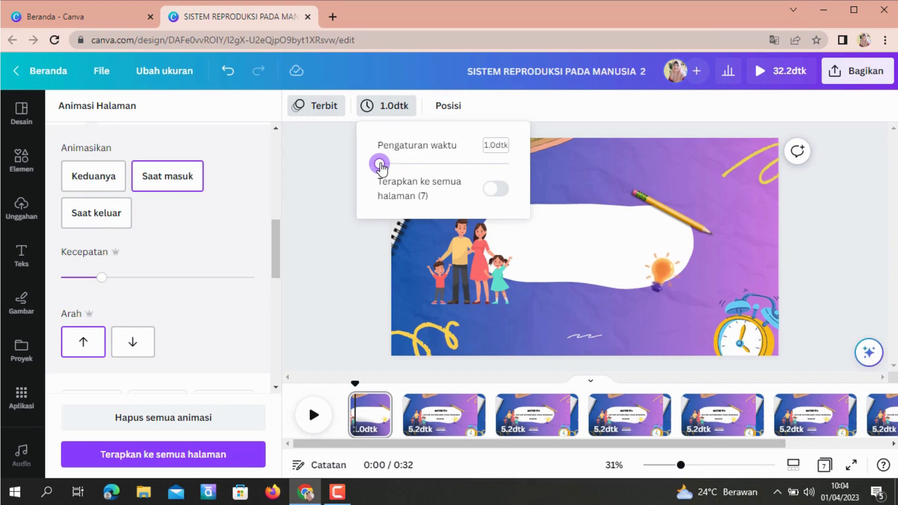
pyautogui.click(809, 222)
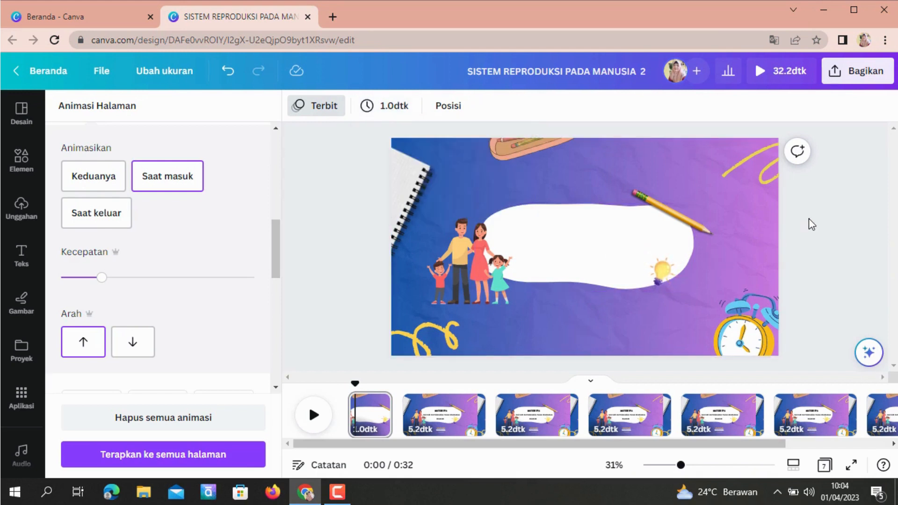
# Delete the "SISTEM REPRODUKSI PADA MANUSIA" and "KELAS IX" texts from the second page, keeping "MATERI IPA"
pyautogui.click(436, 418)
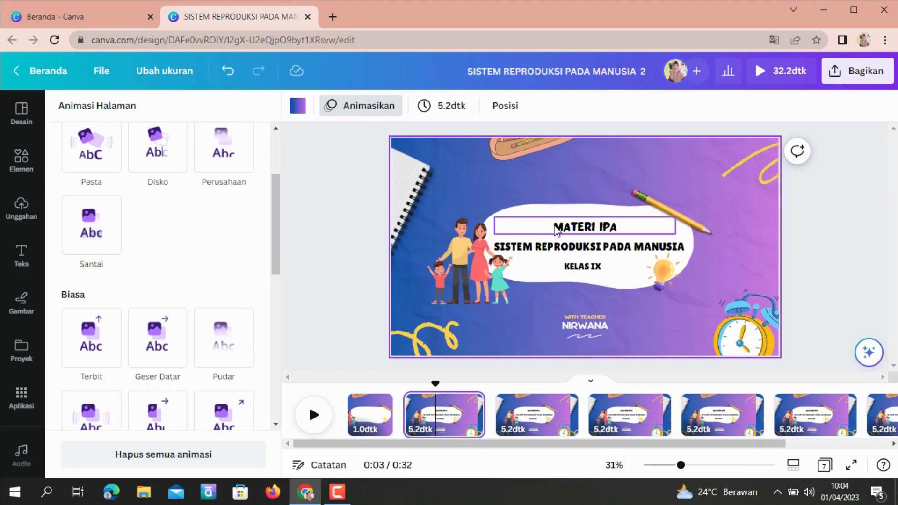
pyautogui.click(594, 246)
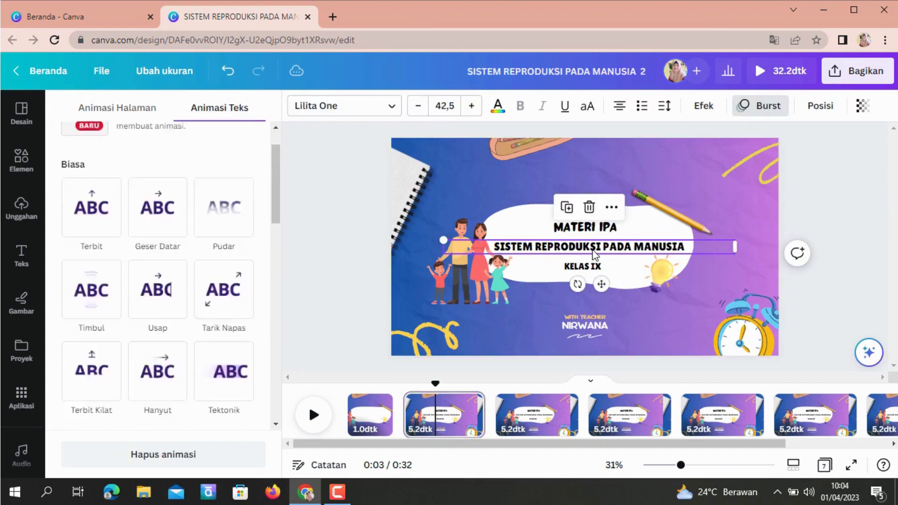
pyautogui.click(589, 212)
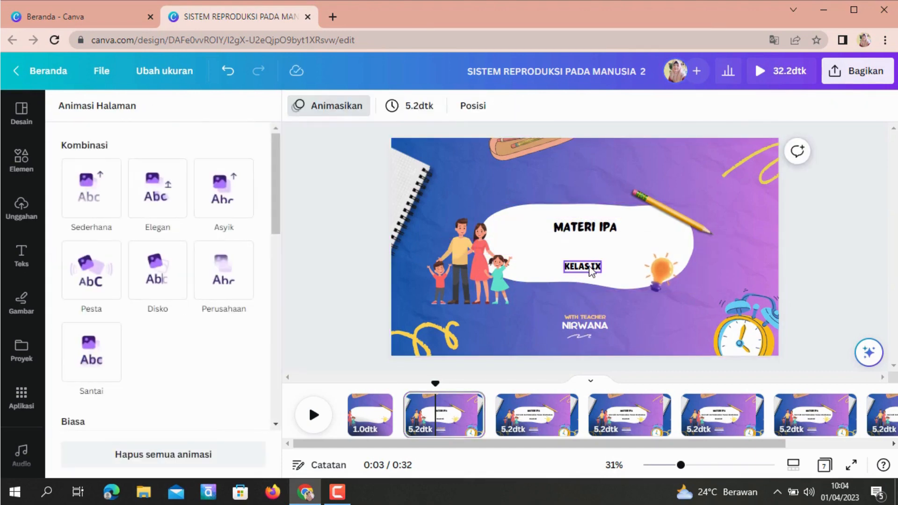
pyautogui.click(583, 267)
pyautogui.click(583, 229)
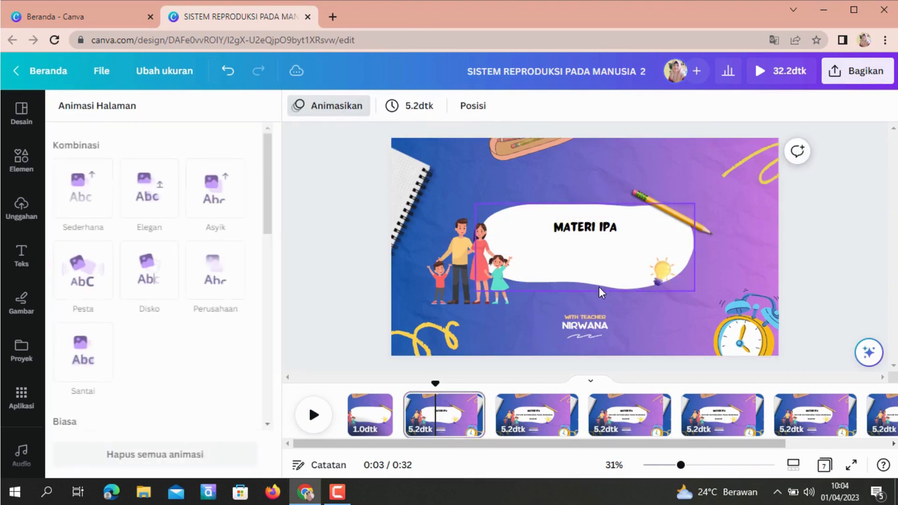
# Delete the "WITH TEACHER" line and the teacher's name from the second page
pyautogui.click(592, 321)
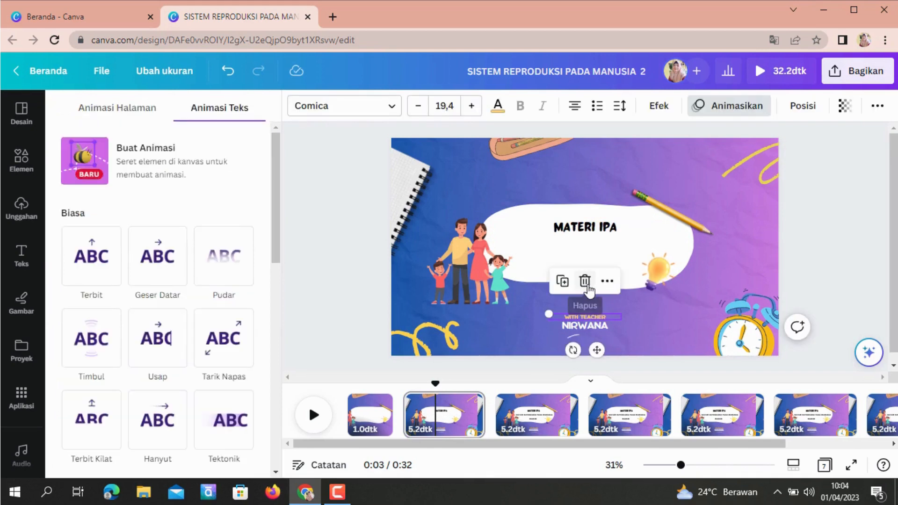
pyautogui.click(585, 281)
pyautogui.click(594, 326)
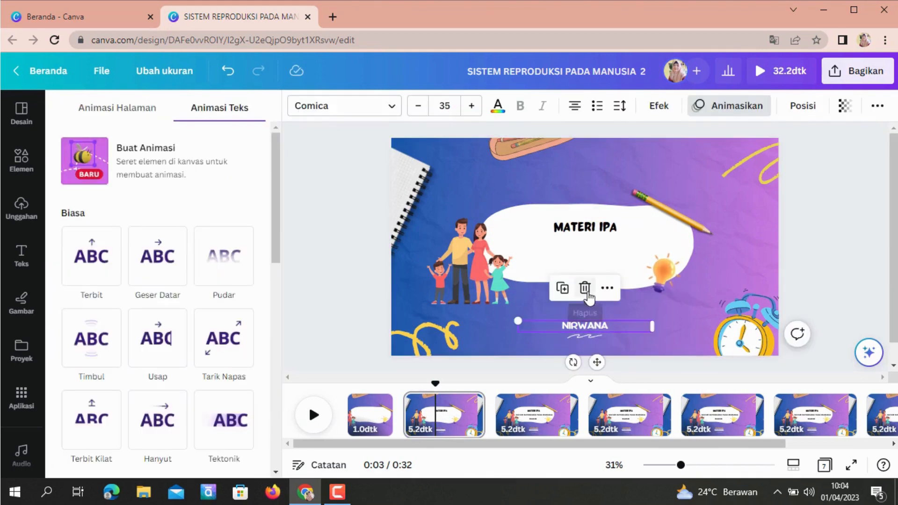
pyautogui.click(588, 295)
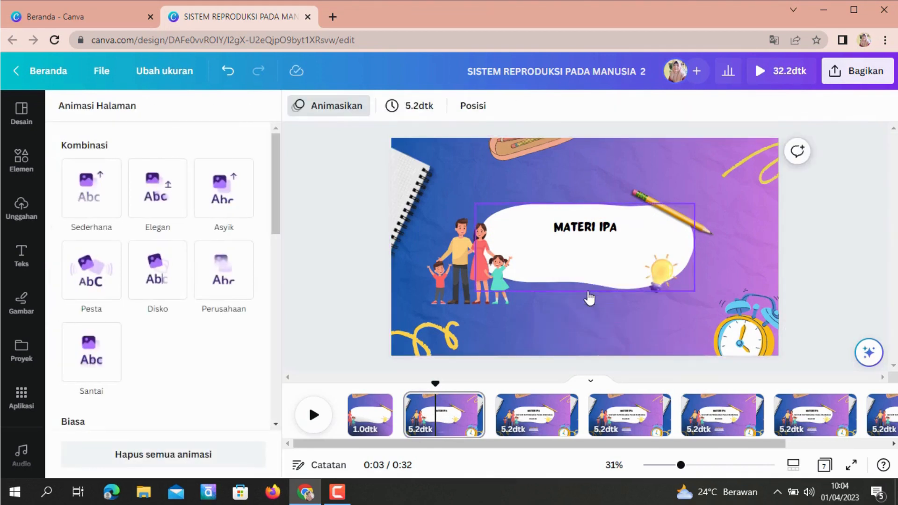
pyautogui.click(814, 227)
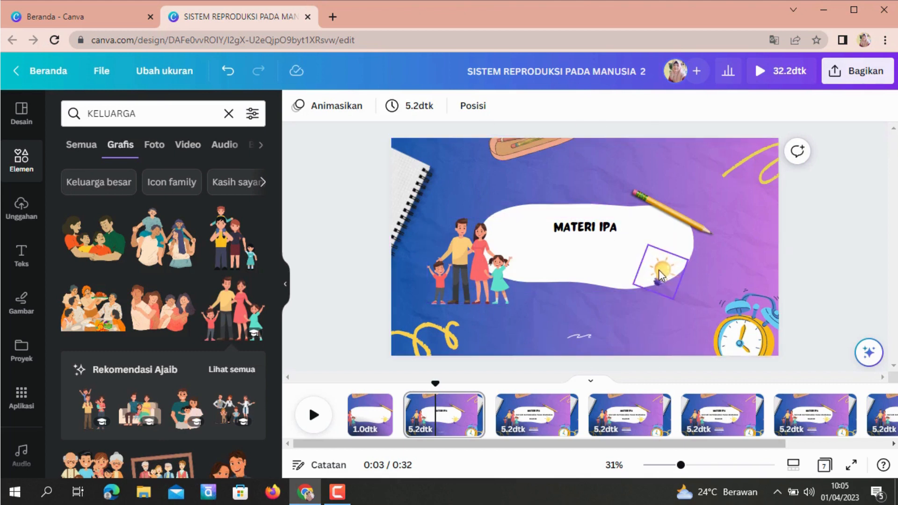
pyautogui.click(589, 235)
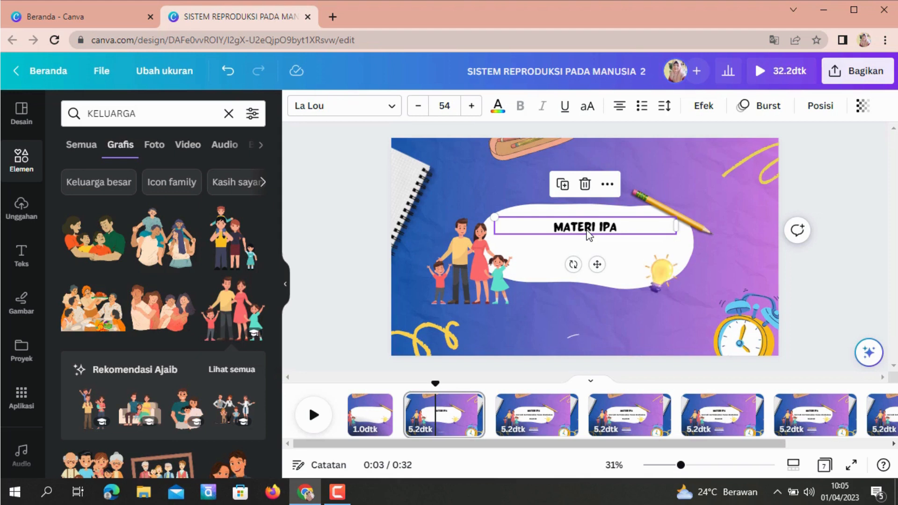
pyautogui.click(517, 415)
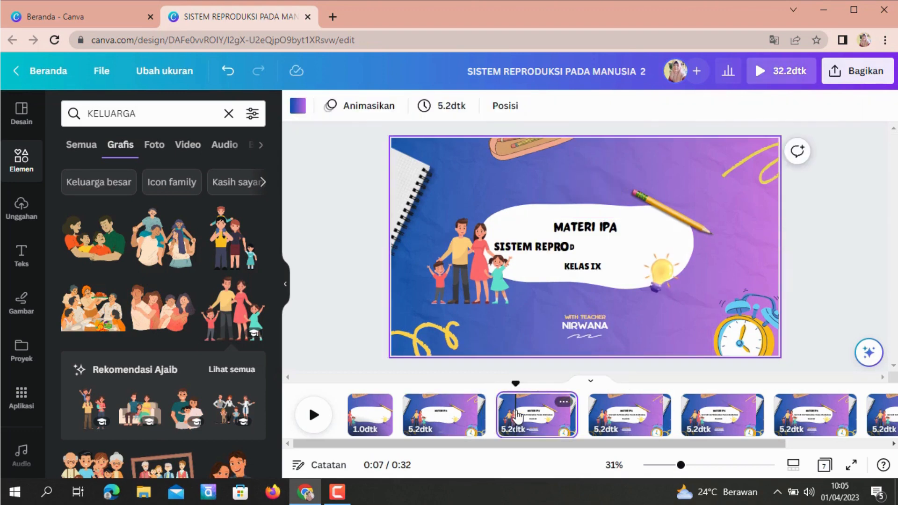
pyautogui.click(629, 256)
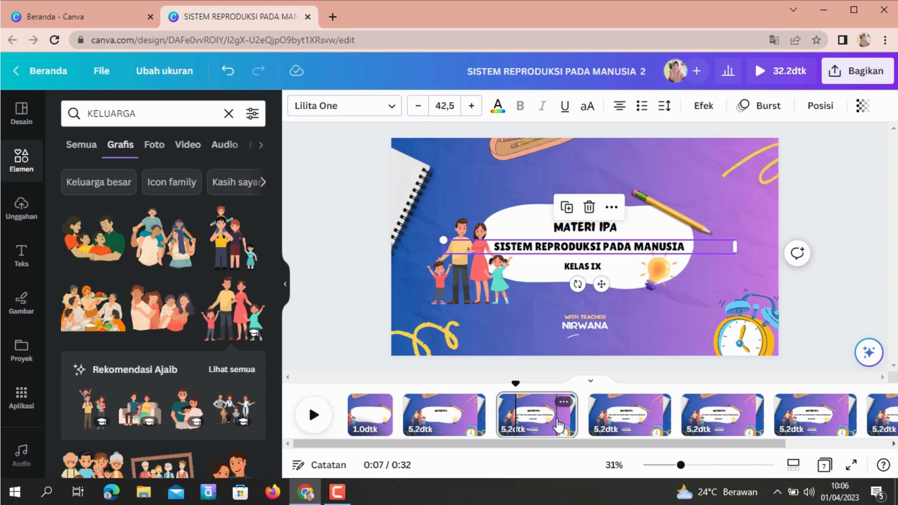
# Remove the Burst animation from the "MATERI IPA" text on the second page
pyautogui.click(434, 414)
pyautogui.click(595, 230)
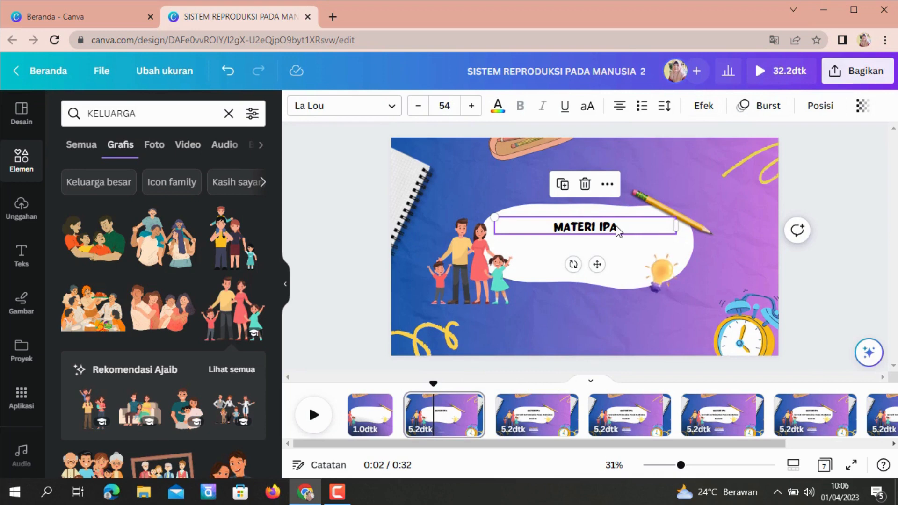
pyautogui.click(768, 111)
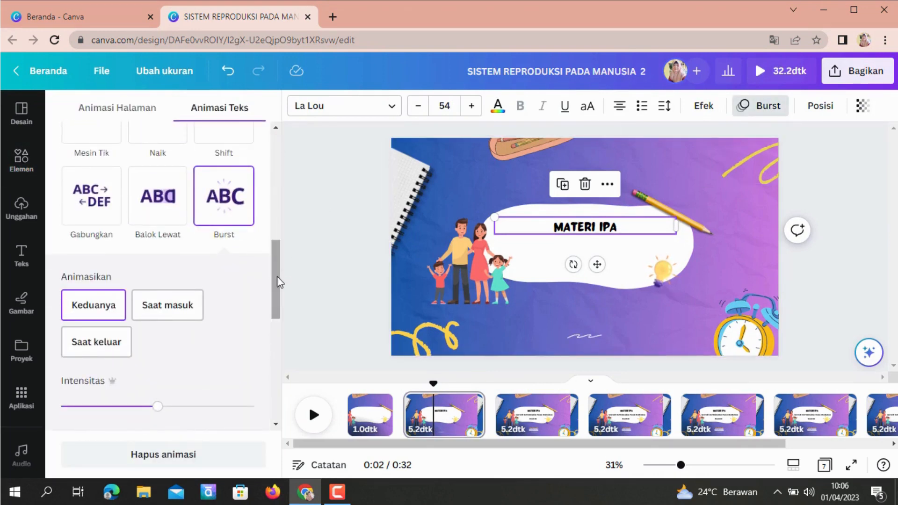
pyautogui.moveTo(277, 276); pyautogui.dragTo(266, 188)
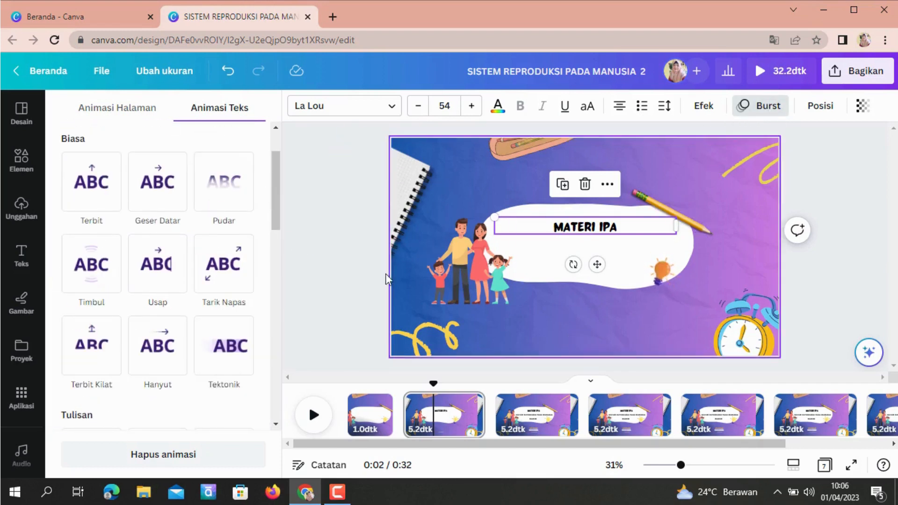
pyautogui.click(163, 456)
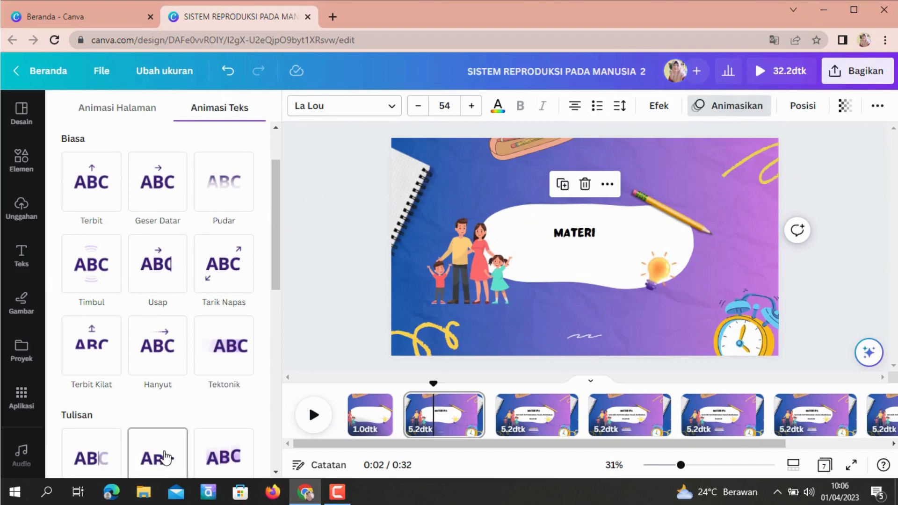
# Apply the Mesin Tik text animation to the "MATERI IPA" title on the second page
pyautogui.click(627, 230)
pyautogui.click(726, 108)
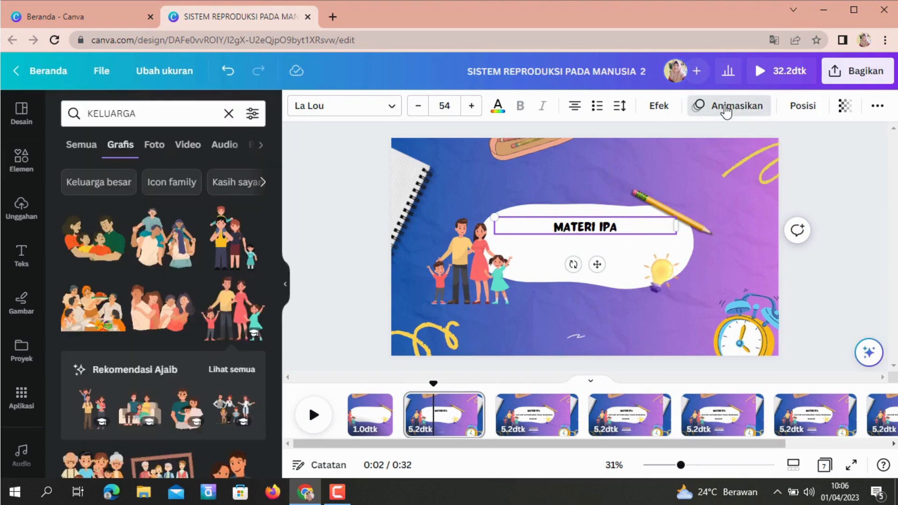
pyautogui.click(727, 109)
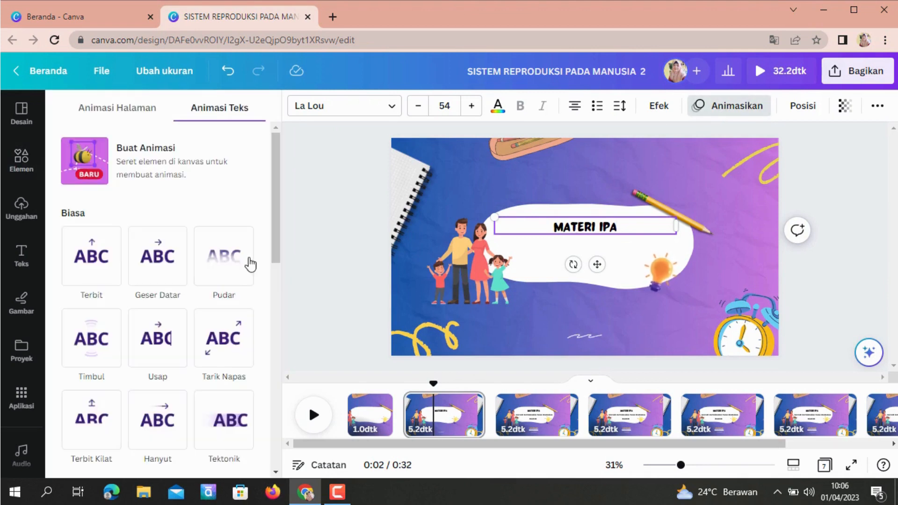
pyautogui.moveTo(273, 252); pyautogui.dragTo(273, 349)
pyautogui.click(86, 286)
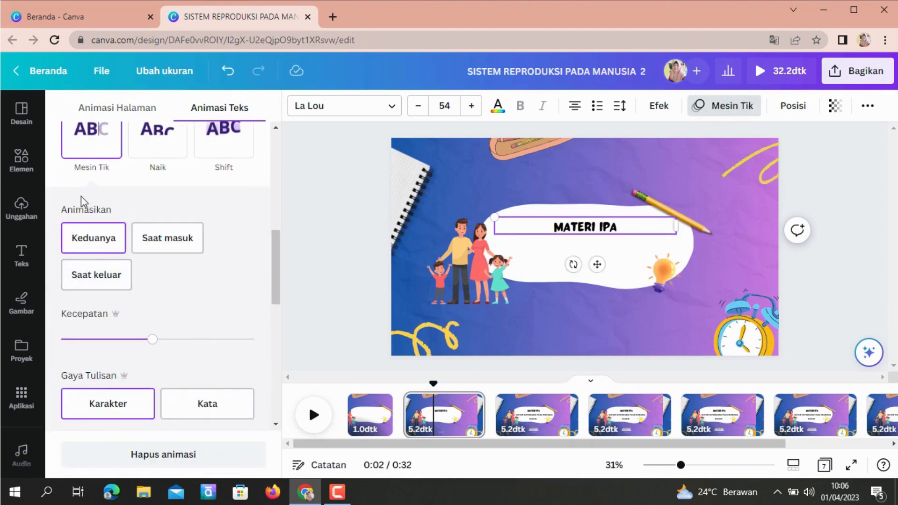
# Limit the "MATERI IPA" Mesin Tik animation on the second page to Saat masuk and reduce its speed
pyautogui.click(168, 241)
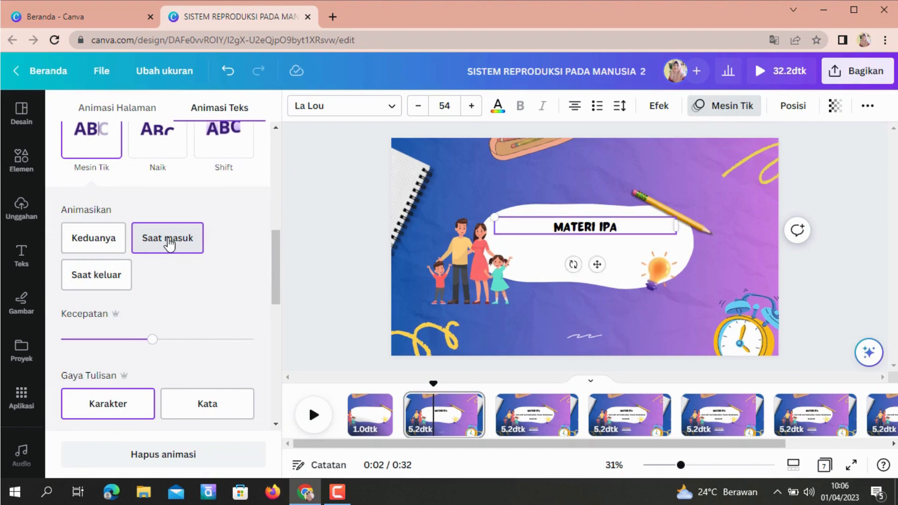
pyautogui.moveTo(151, 345); pyautogui.dragTo(108, 344)
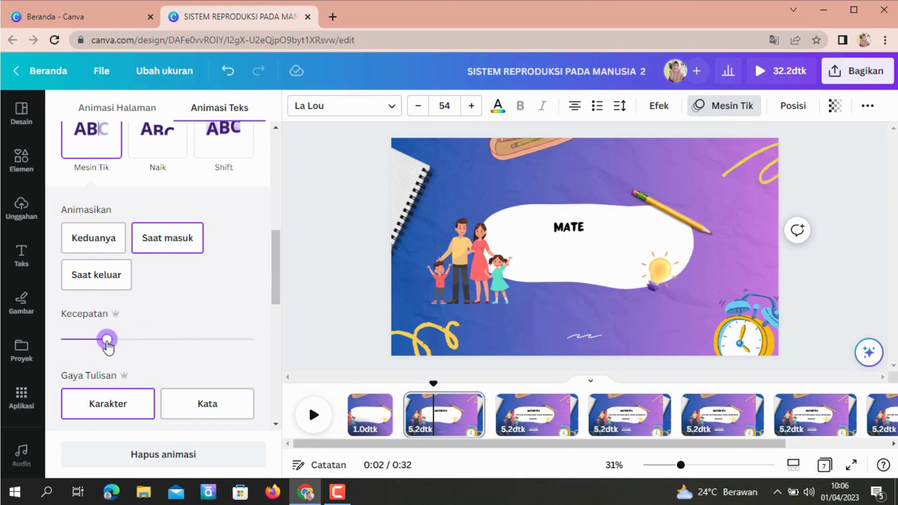
pyautogui.click(373, 316)
# Set the second page's duration to 1.0 second without applying it to all pages
pyautogui.click(507, 176)
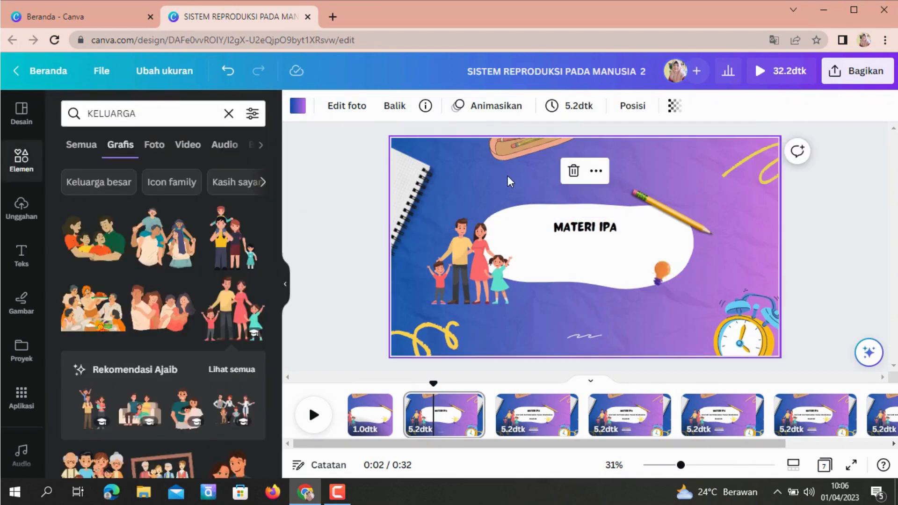
pyautogui.click(575, 105)
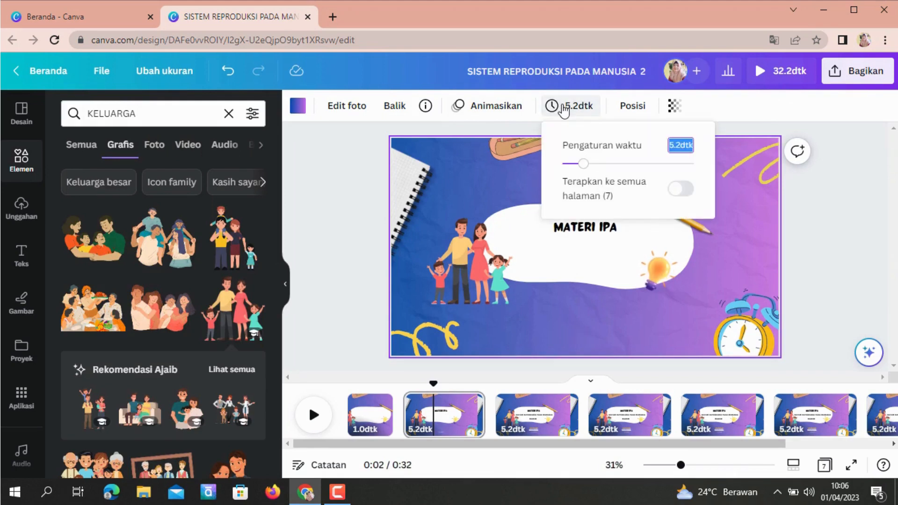
pyautogui.moveTo(586, 167); pyautogui.dragTo(566, 173)
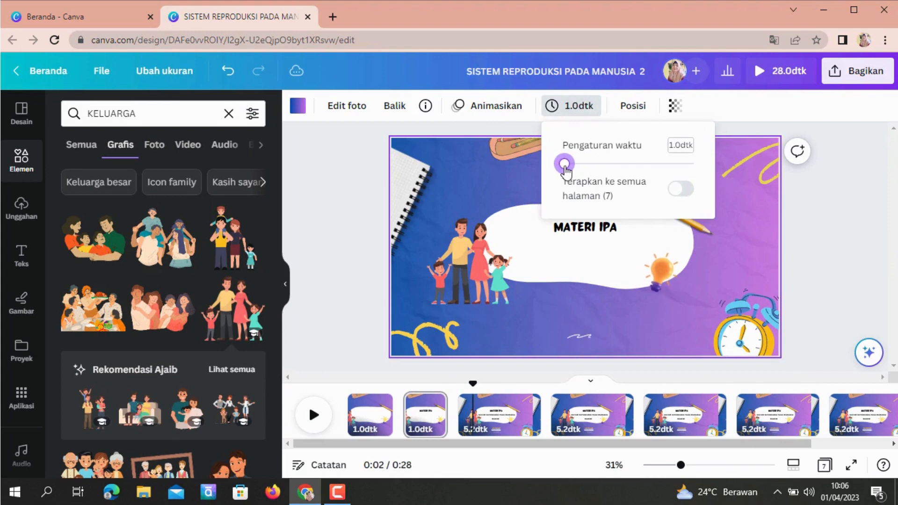
pyautogui.click(818, 243)
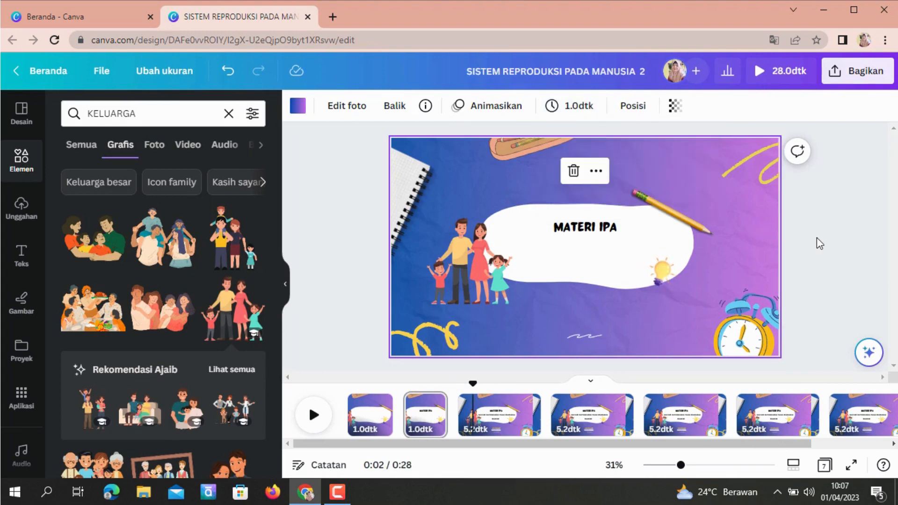
# Delete the "KELAS IX" text, the "WITH TEACHER" line and the teacher's name from the third page
pyautogui.click(501, 419)
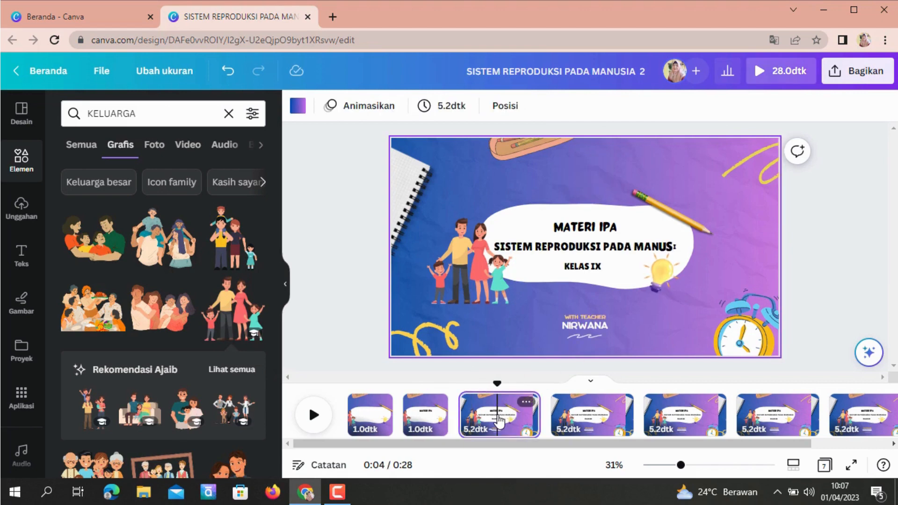
pyautogui.click(588, 272)
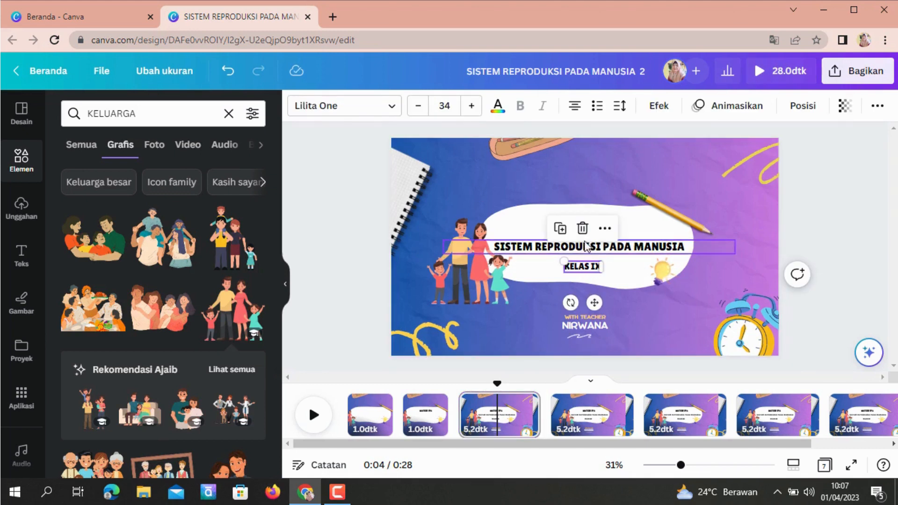
pyautogui.press('Delete')
pyautogui.click(585, 316)
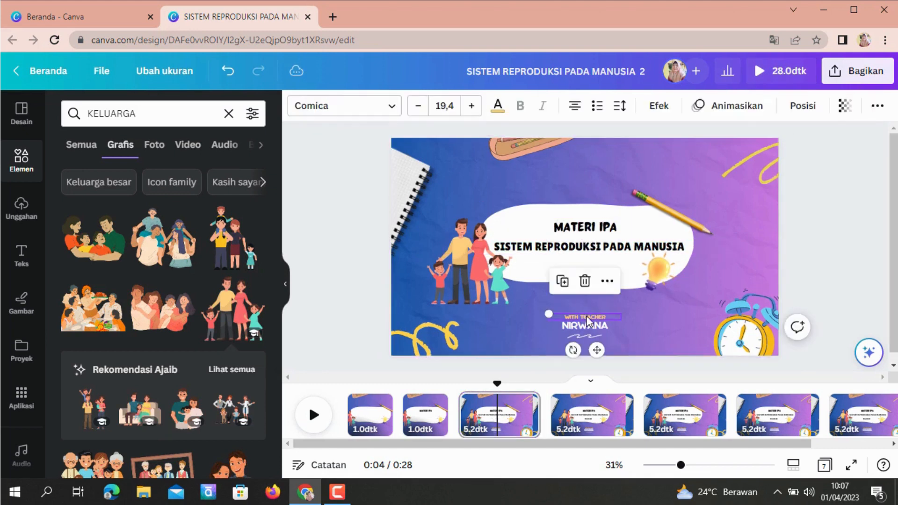
pyautogui.press('Delete')
pyautogui.click(585, 325)
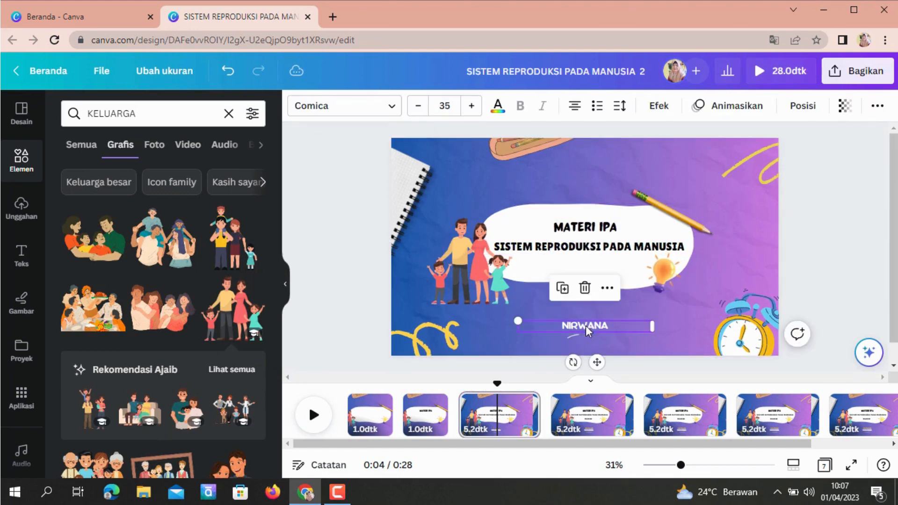
pyautogui.click(585, 289)
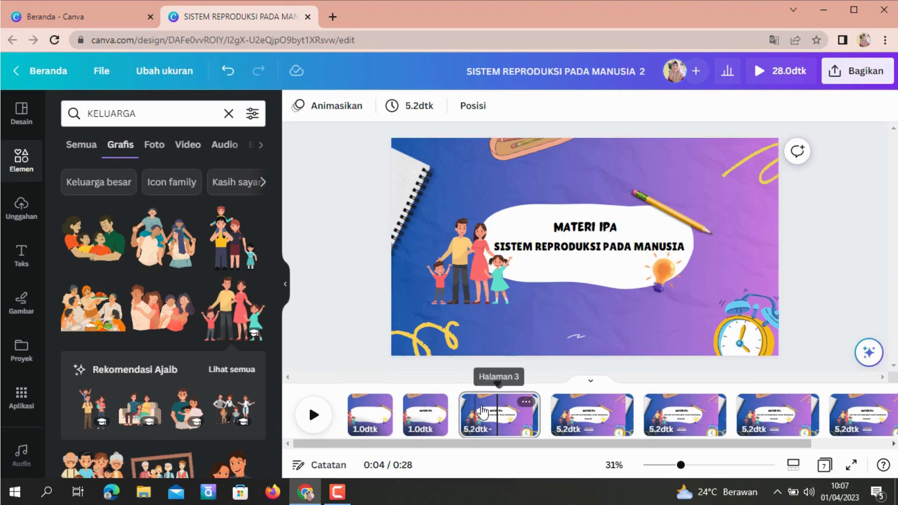
# Remove the Burst animation from the "MATERI IPA" text on the third page
pyautogui.click(586, 231)
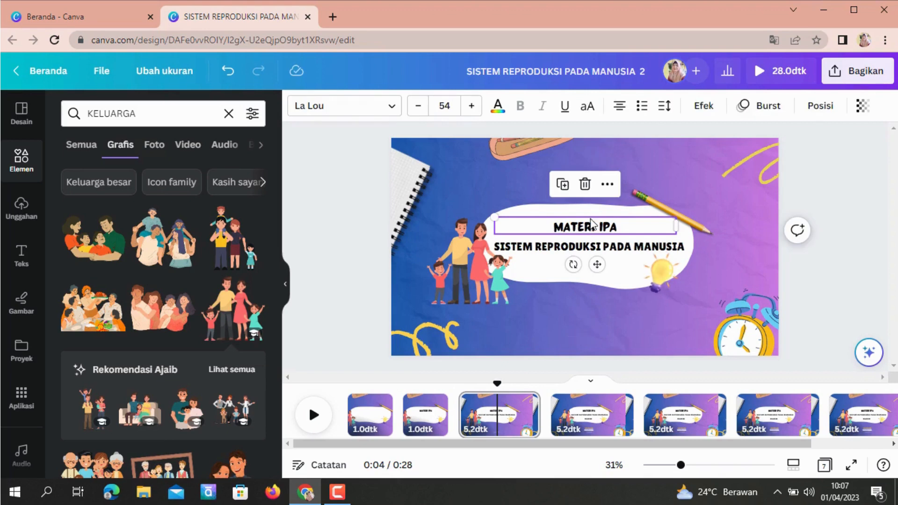
pyautogui.click(760, 109)
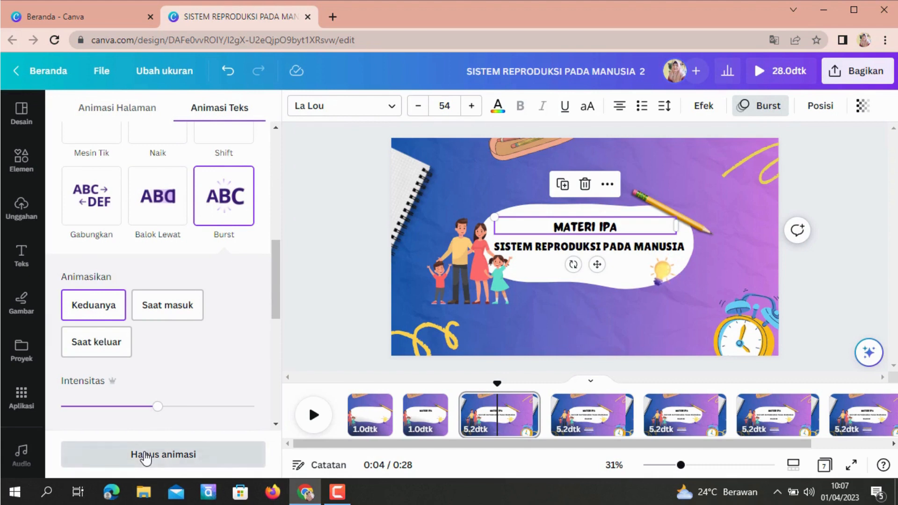
pyautogui.click(146, 458)
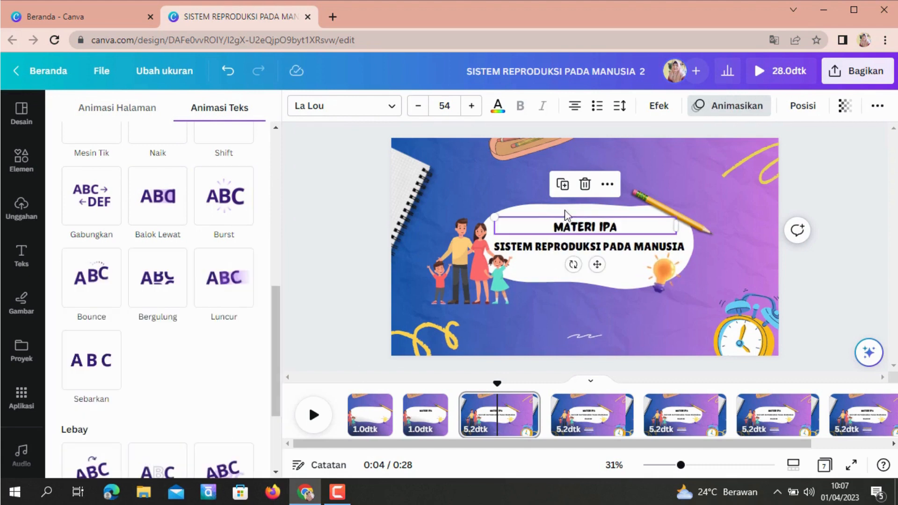
pyautogui.click(422, 417)
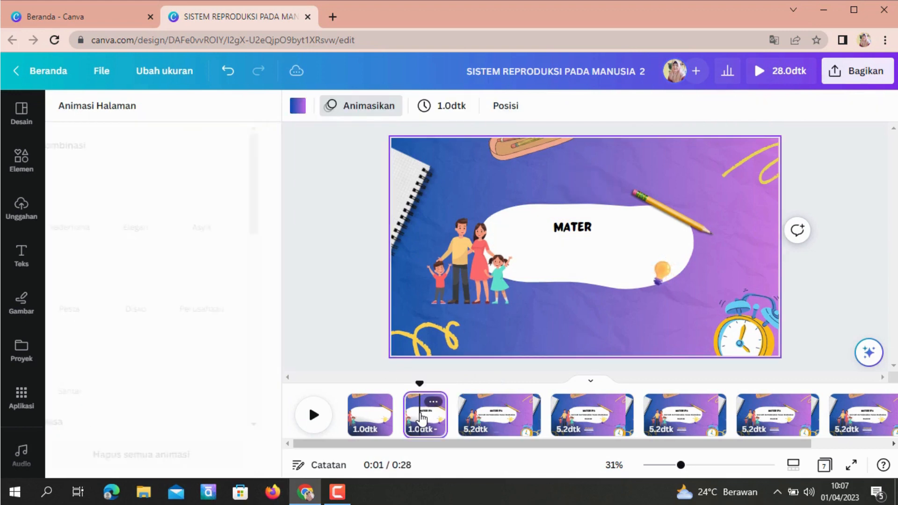
pyautogui.click(499, 414)
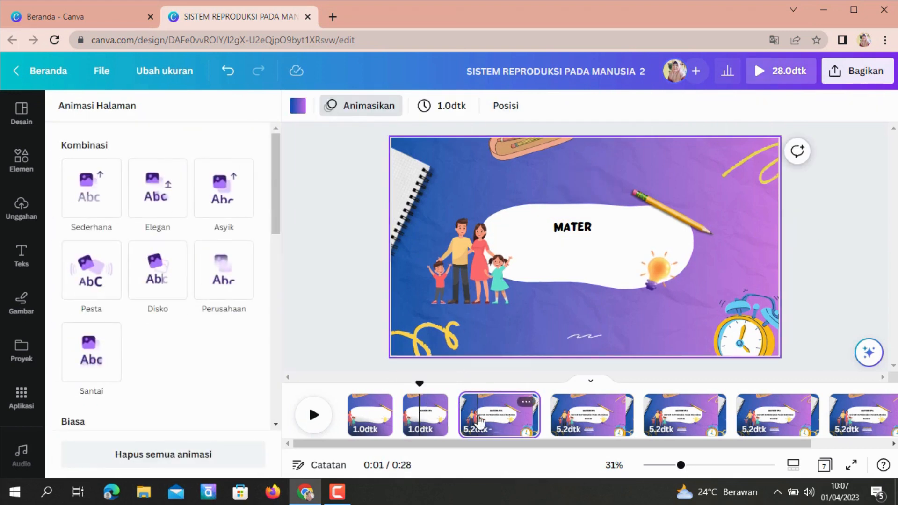
pyautogui.click(594, 228)
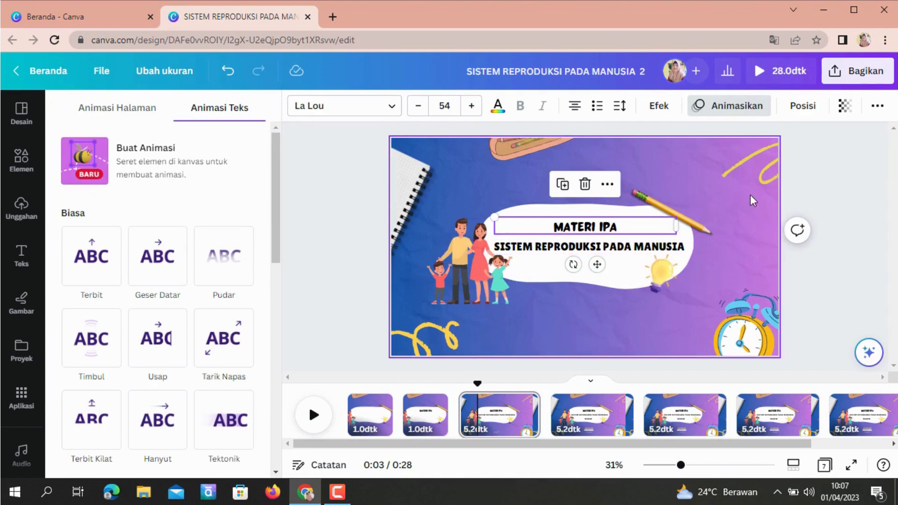
pyautogui.click(810, 200)
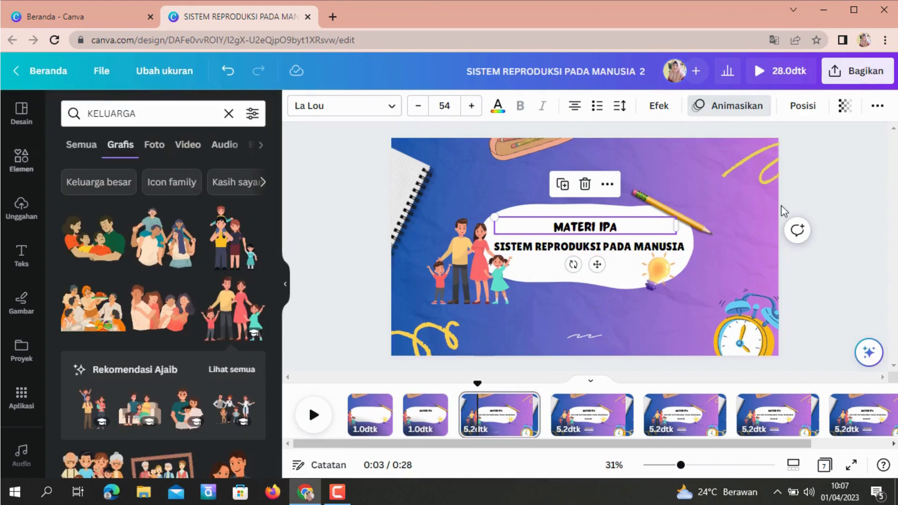
# Apply the Mesin Tik animation to "SISTEM REPRODUKSI PADA MANUSIA" on the third page, limited to Saat masuk at a reduced speed
pyautogui.click(618, 253)
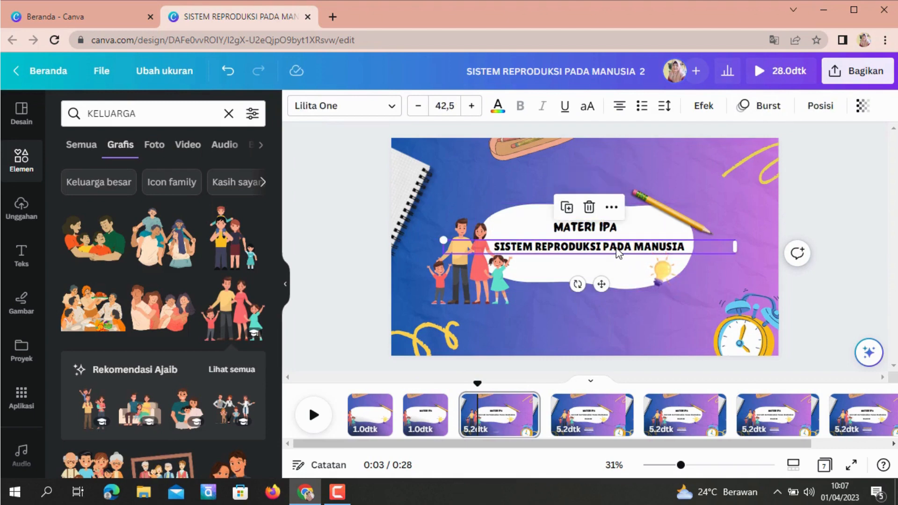
pyautogui.click(748, 107)
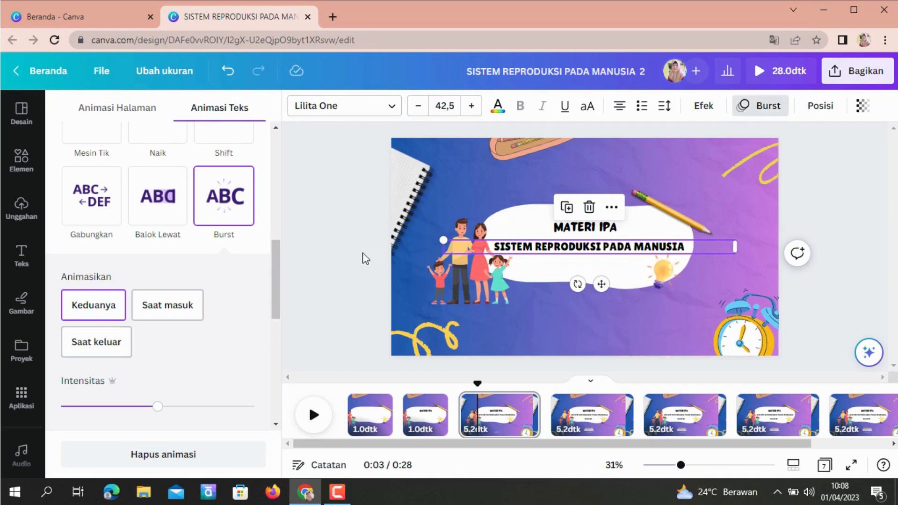
pyautogui.moveTo(277, 299); pyautogui.dragTo(275, 251)
pyautogui.click(96, 273)
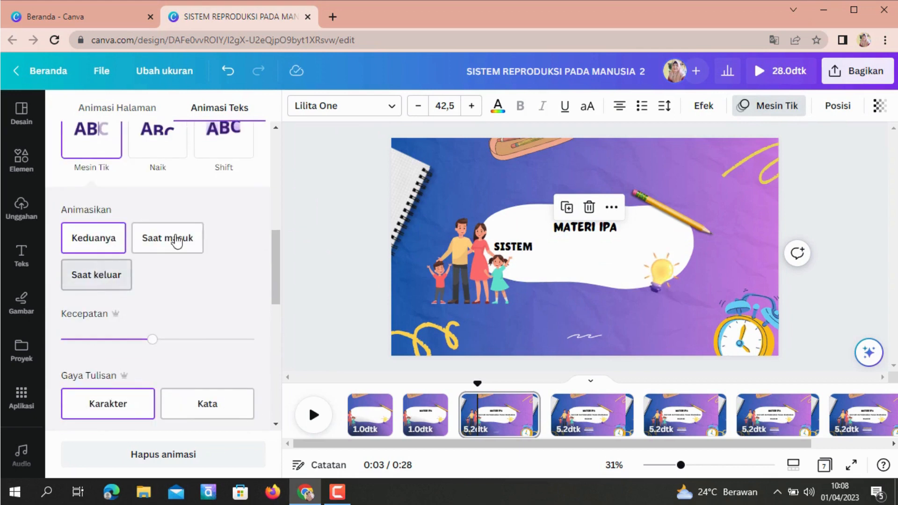
pyautogui.click(146, 243)
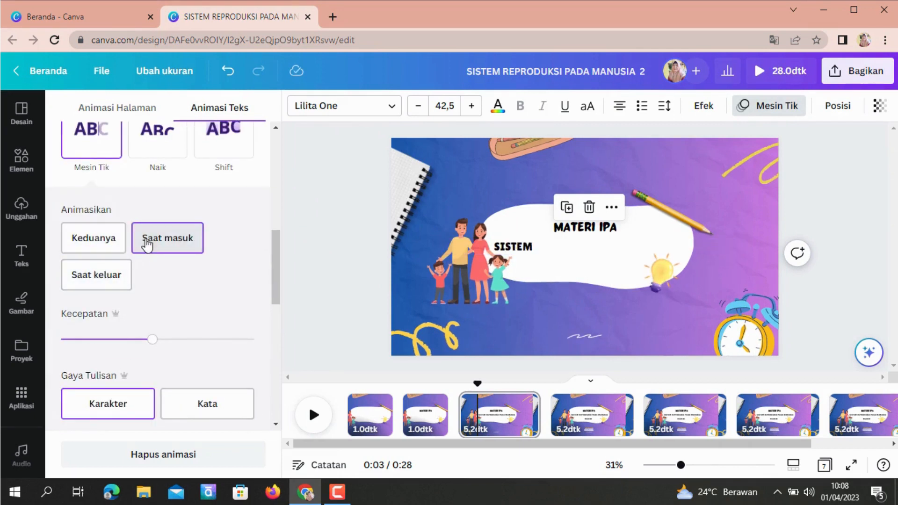
pyautogui.moveTo(151, 344); pyautogui.dragTo(120, 345)
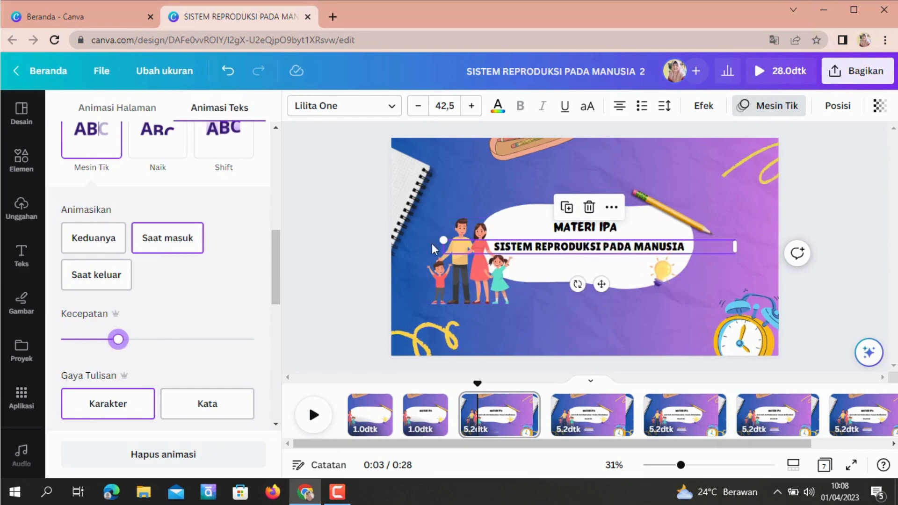
# Set the third page's duration to 1.0 second without applying it to all pages
pyautogui.click(429, 161)
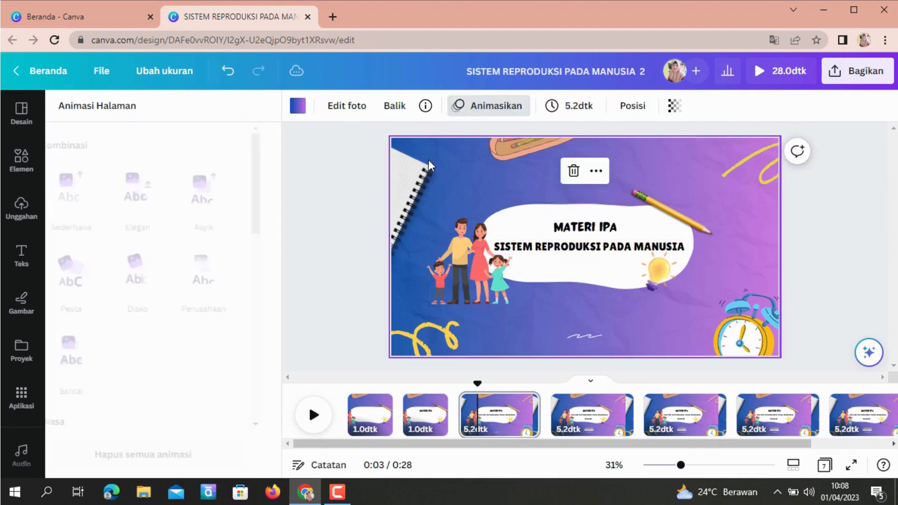
pyautogui.click(562, 106)
pyautogui.moveTo(582, 165); pyautogui.dragTo(566, 168)
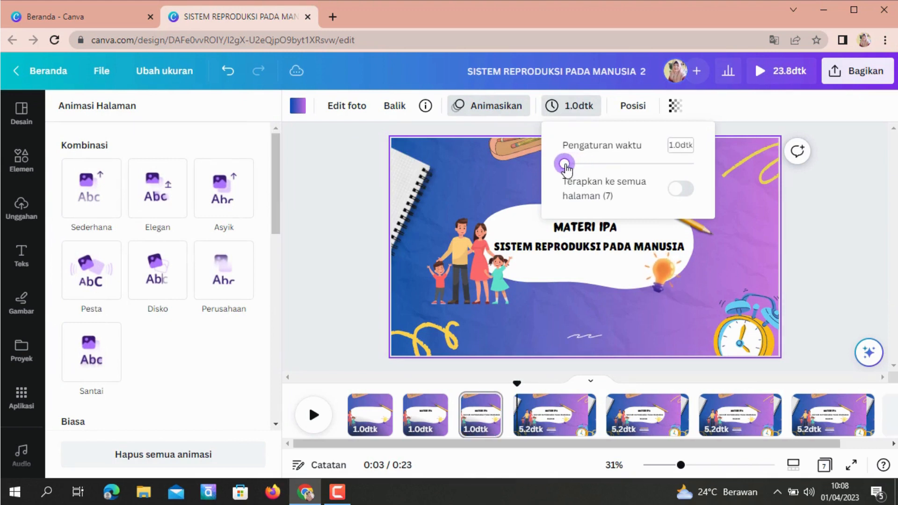
pyautogui.click(840, 248)
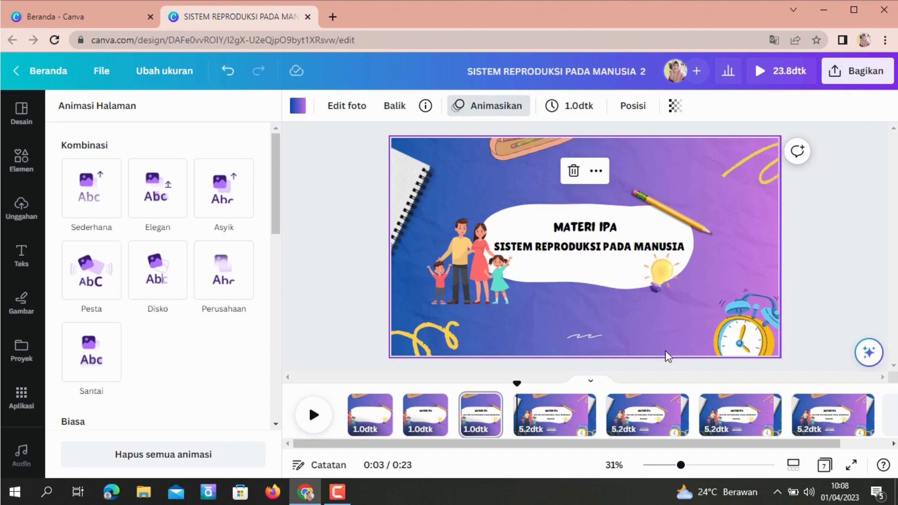
# Delete the "WITH TEACHER" line and the teacher's name from the fourth page
pyautogui.click(550, 420)
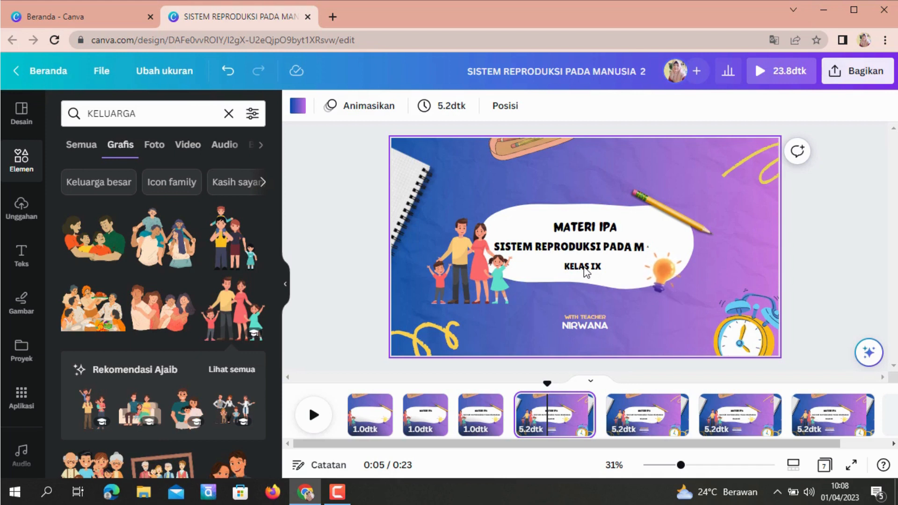
pyautogui.click(584, 317)
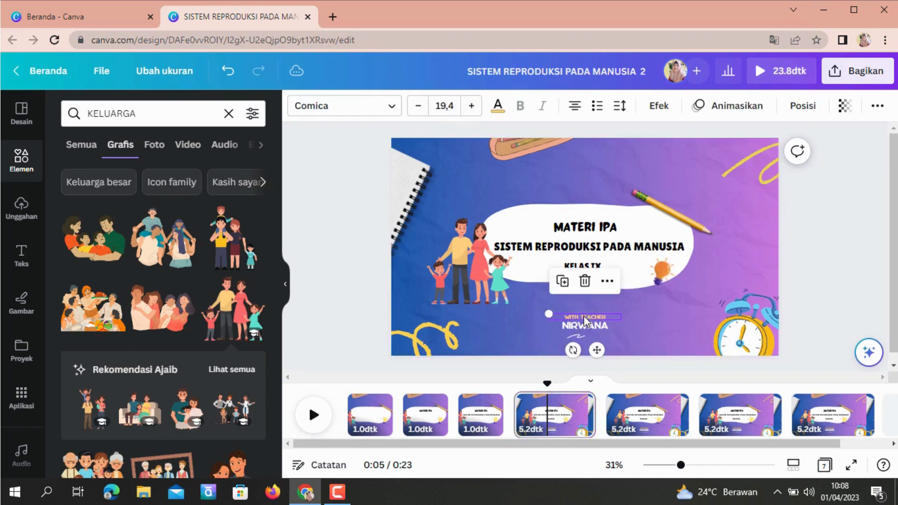
pyautogui.click(585, 281)
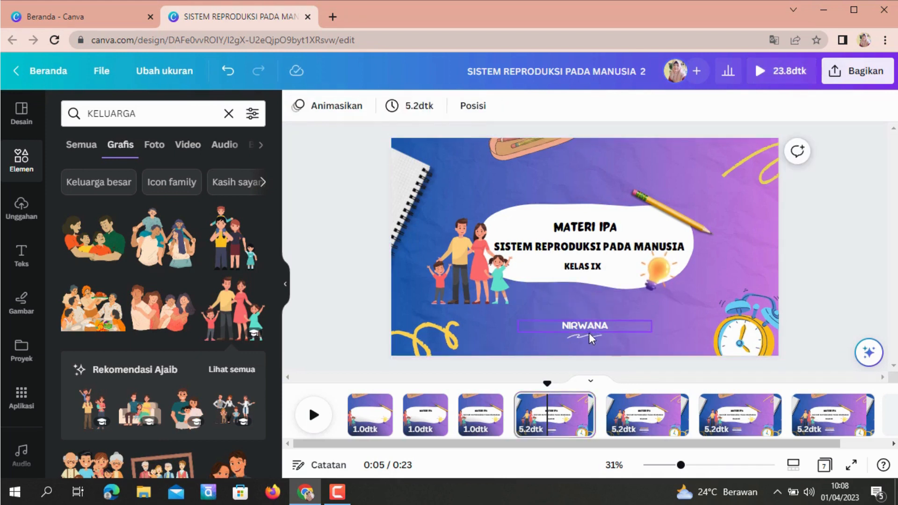
pyautogui.click(589, 327)
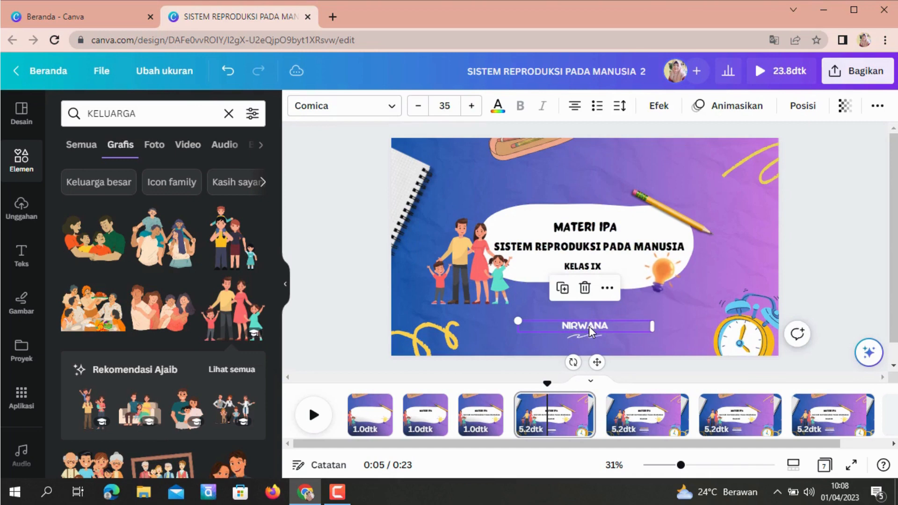
pyautogui.click(585, 287)
# Remove the Burst animation from the "MATERI IPA" and "SISTEM REPRODUKSI PADA MANUSIA" texts on the fourth page
pyautogui.click(588, 228)
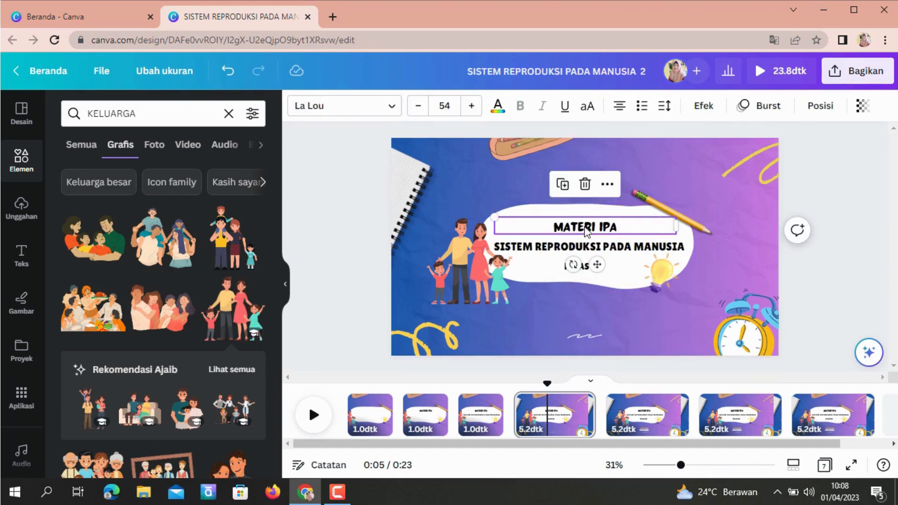
pyautogui.click(756, 107)
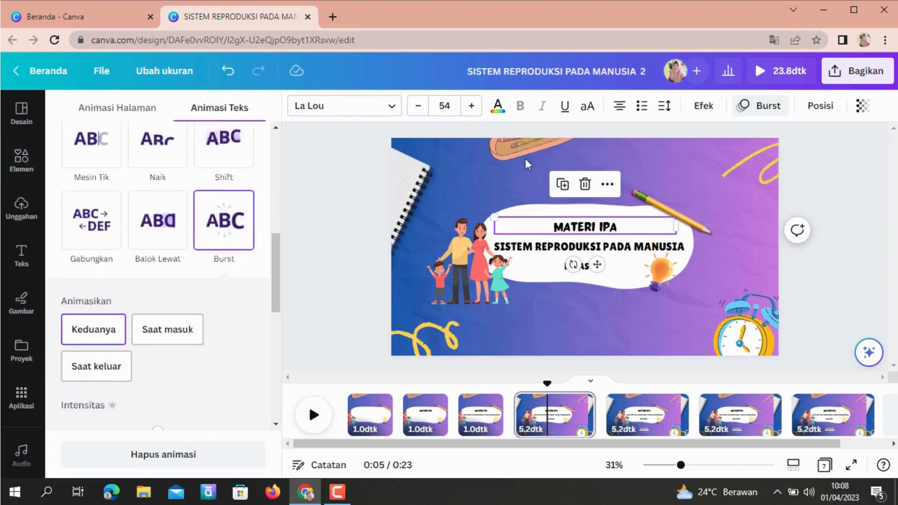
pyautogui.click(137, 460)
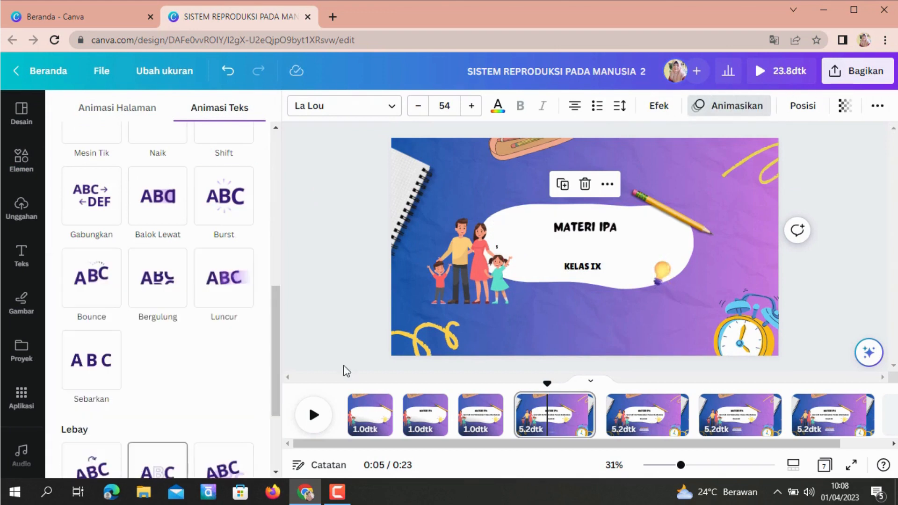
pyautogui.click(580, 249)
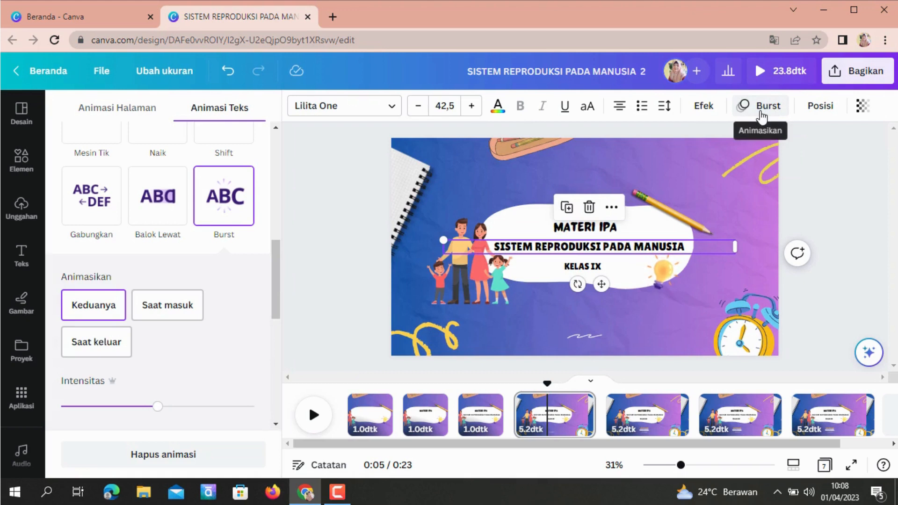
pyautogui.click(169, 455)
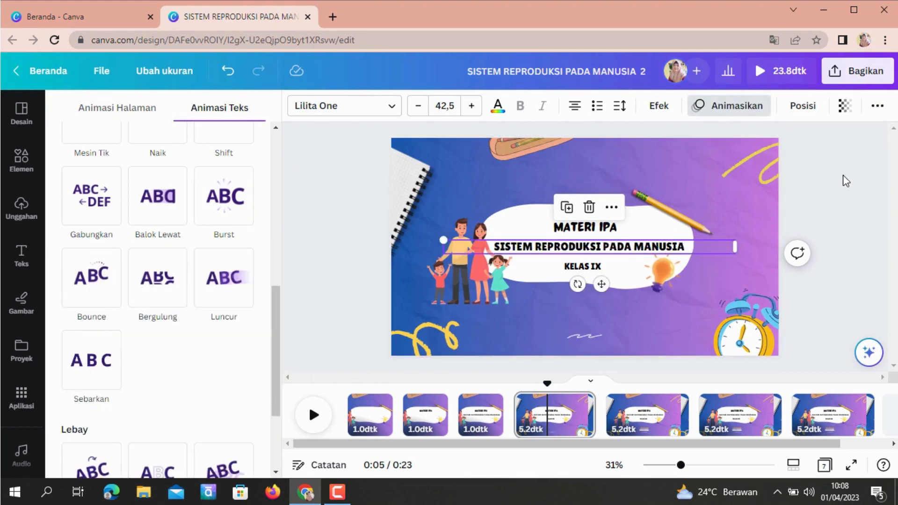
# Apply the Mesin Tik text animation to "KELAS IX" on the fourth page
pyautogui.click(730, 106)
pyautogui.click(413, 142)
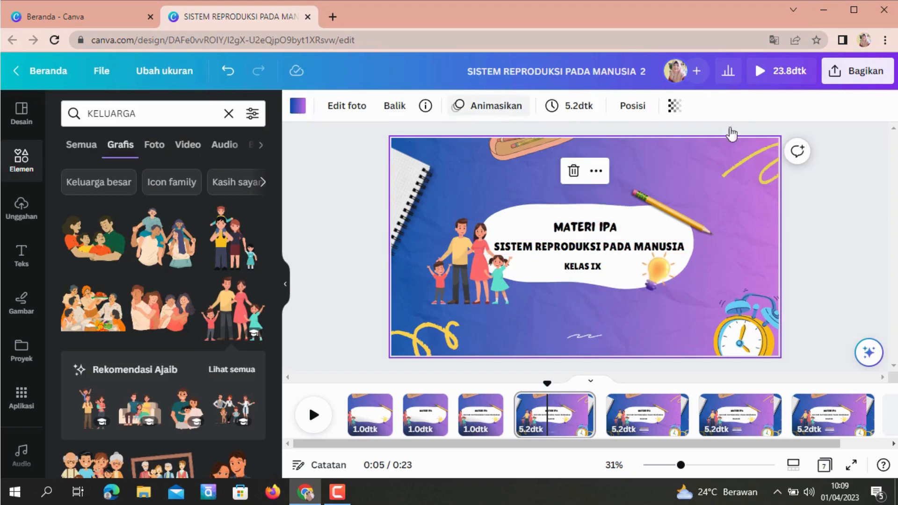
pyautogui.click(879, 193)
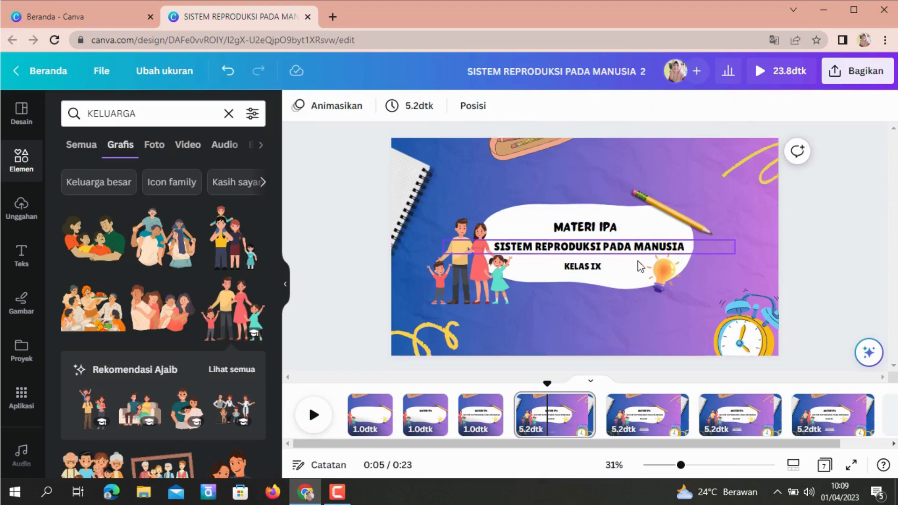
pyautogui.click(582, 270)
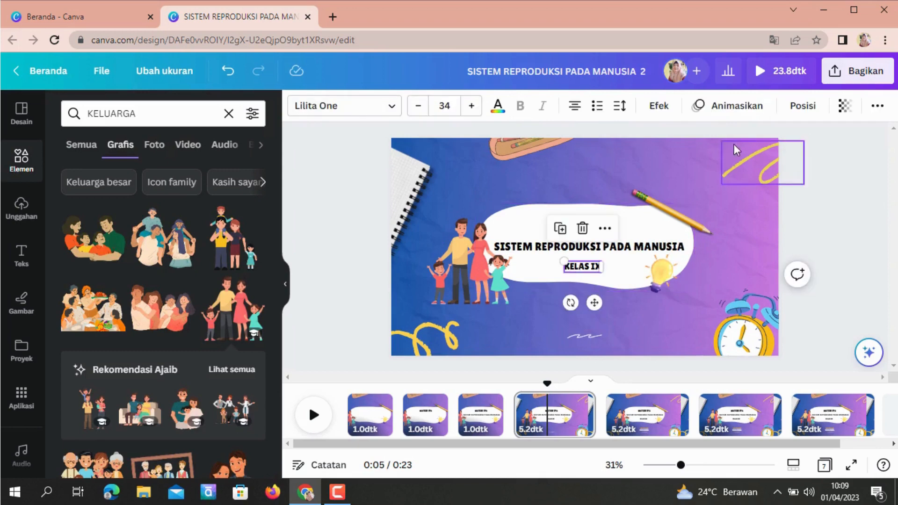
pyautogui.click(724, 111)
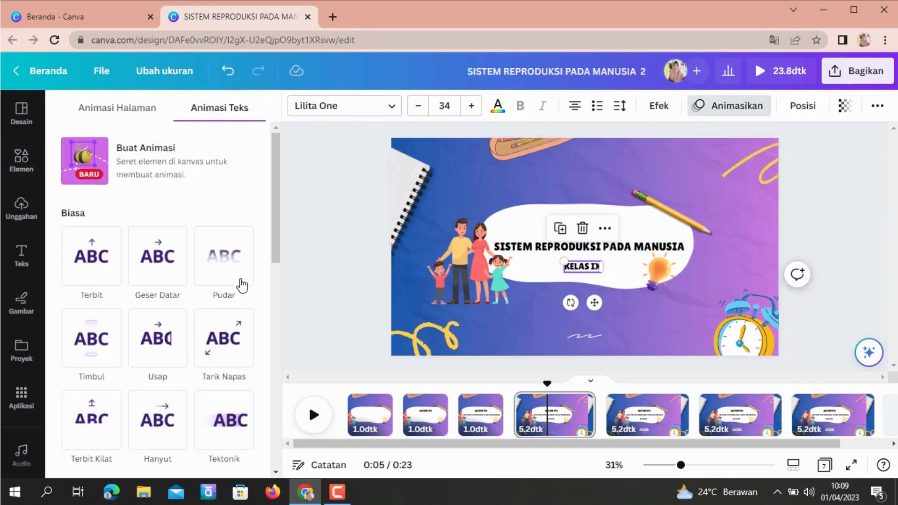
pyautogui.moveTo(277, 243); pyautogui.dragTo(272, 344)
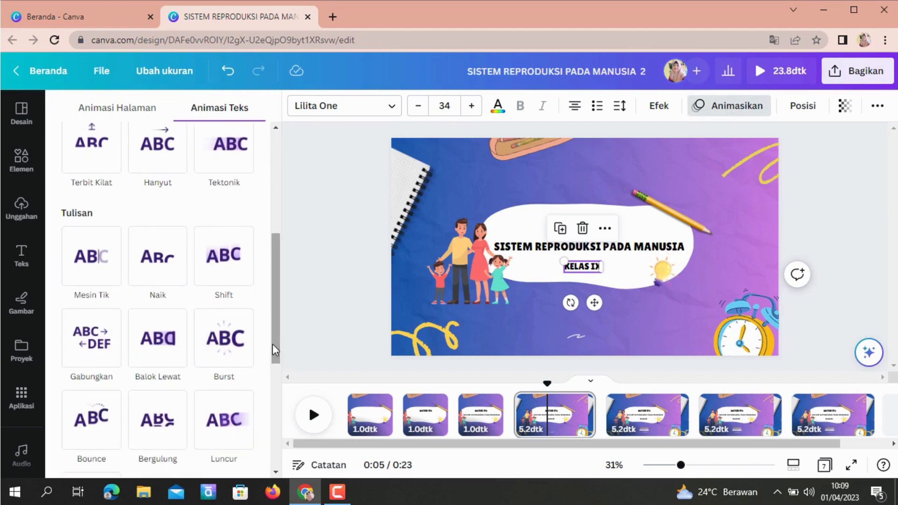
pyautogui.click(214, 259)
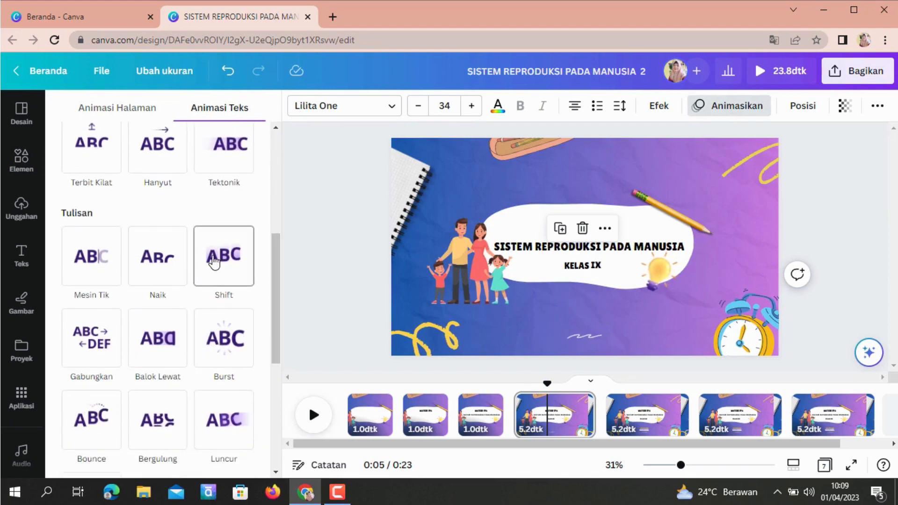
pyautogui.click(90, 269)
pyautogui.click(91, 271)
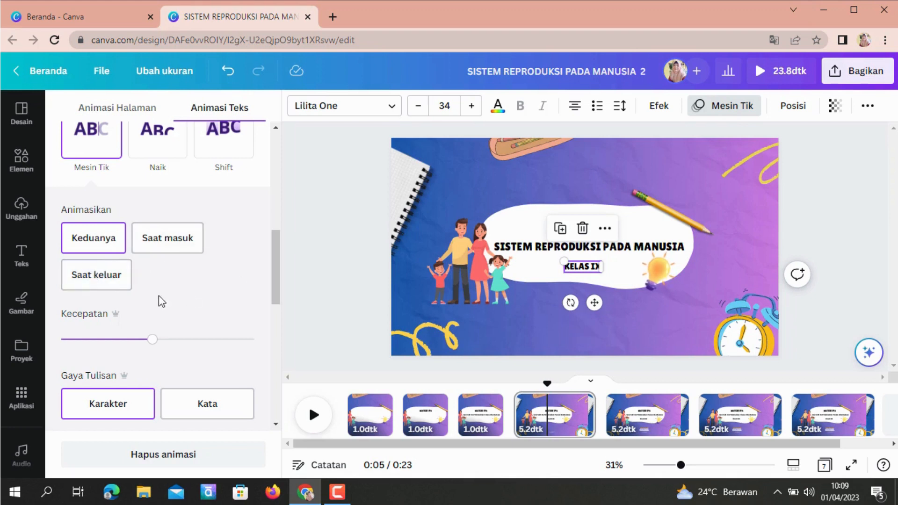
# Limit the fourth page's "KELAS IX" animation to Saat masuk and reduce its Kecepatan
pyautogui.click(166, 253)
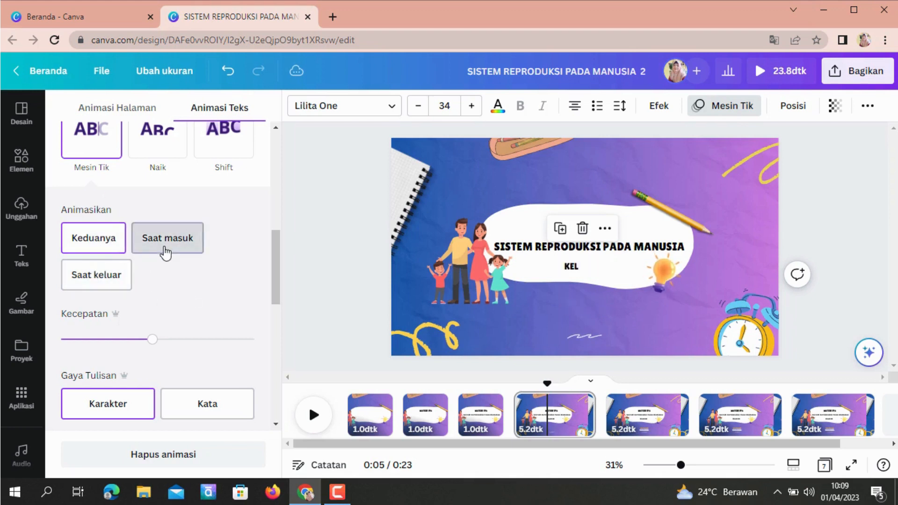
pyautogui.moveTo(150, 347); pyautogui.dragTo(110, 348)
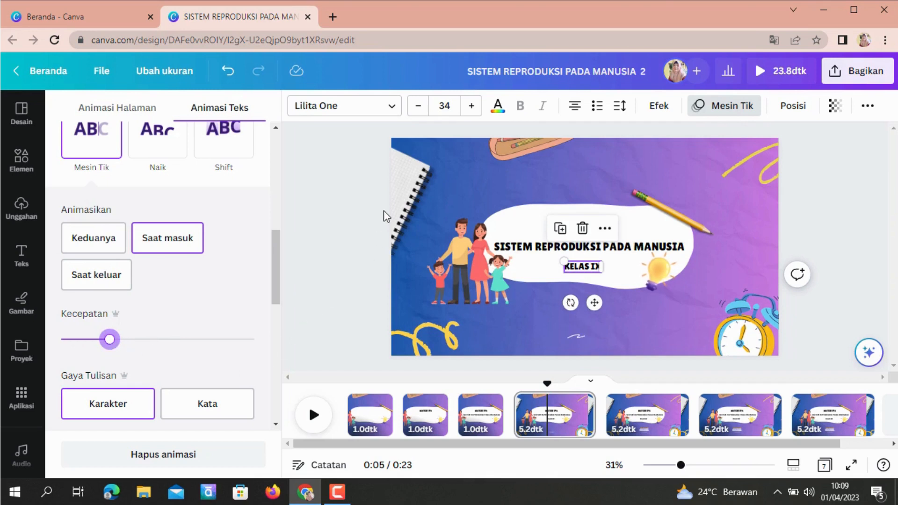
pyautogui.click(380, 227)
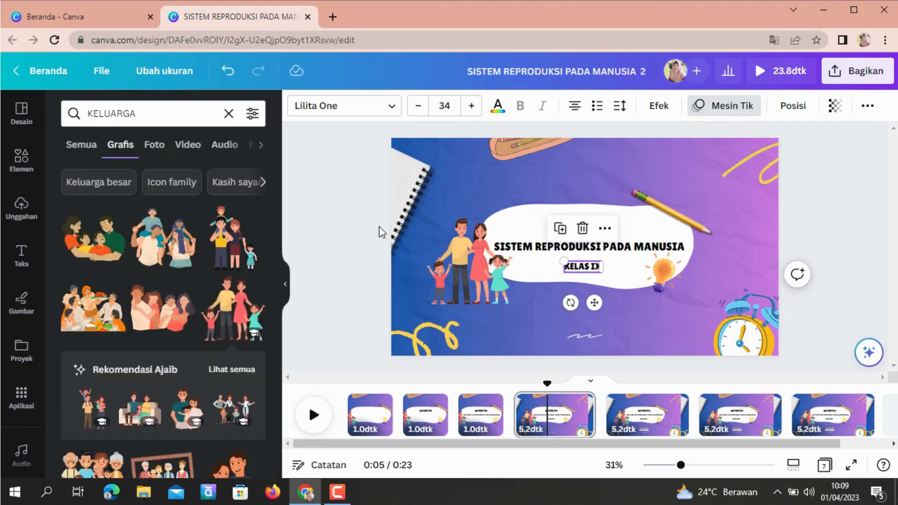
pyautogui.click(730, 170)
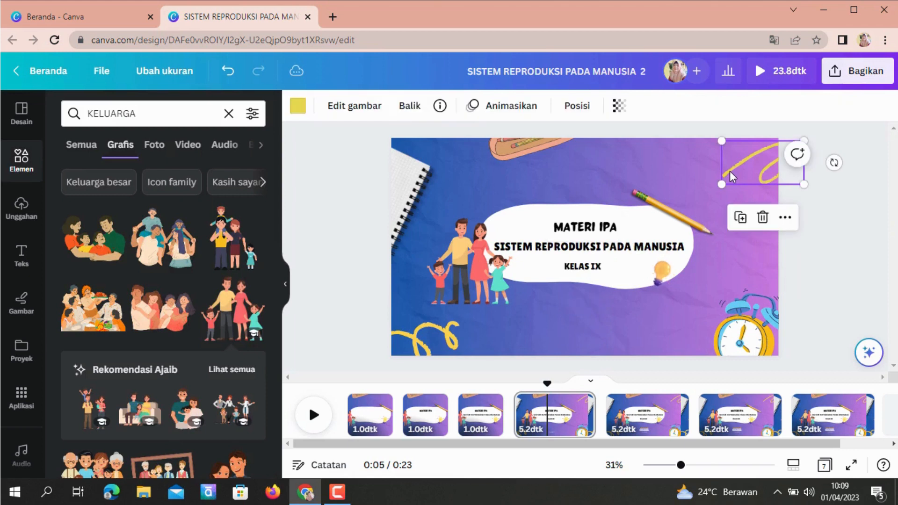
pyautogui.click(830, 189)
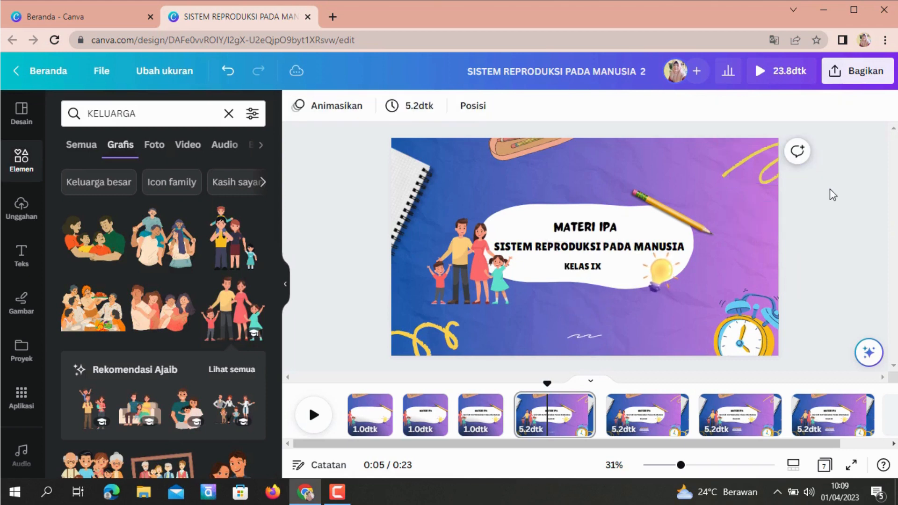
# Set the fourth page's duration to 1.0 second without applying it to all pages
pyautogui.click(526, 305)
pyautogui.click(568, 113)
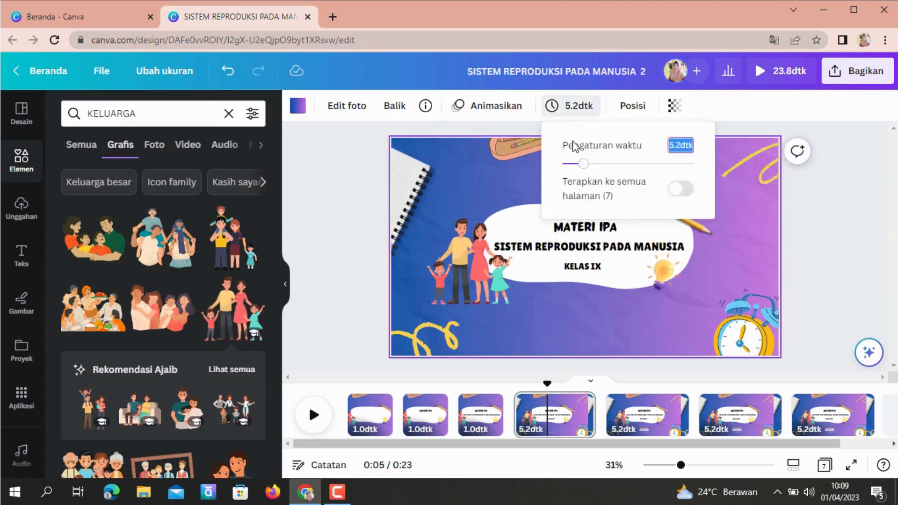
pyautogui.moveTo(583, 166); pyautogui.dragTo(565, 166)
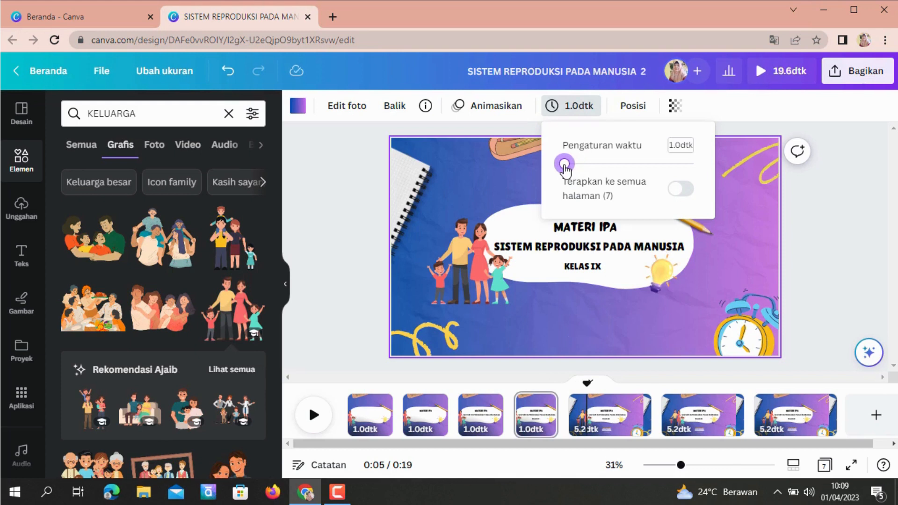
pyautogui.click(819, 231)
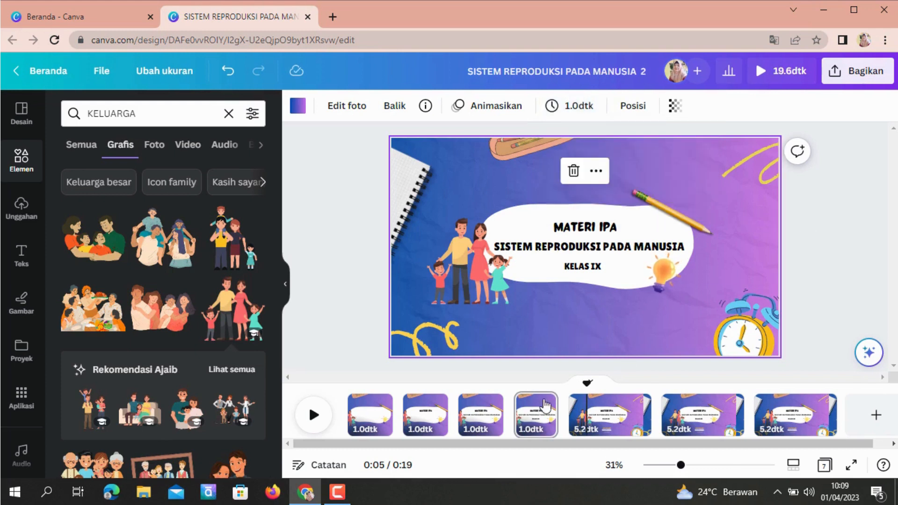
# Delete the teacher's name from the fifth page, keeping the "WITH TEACHER" line
pyautogui.click(606, 427)
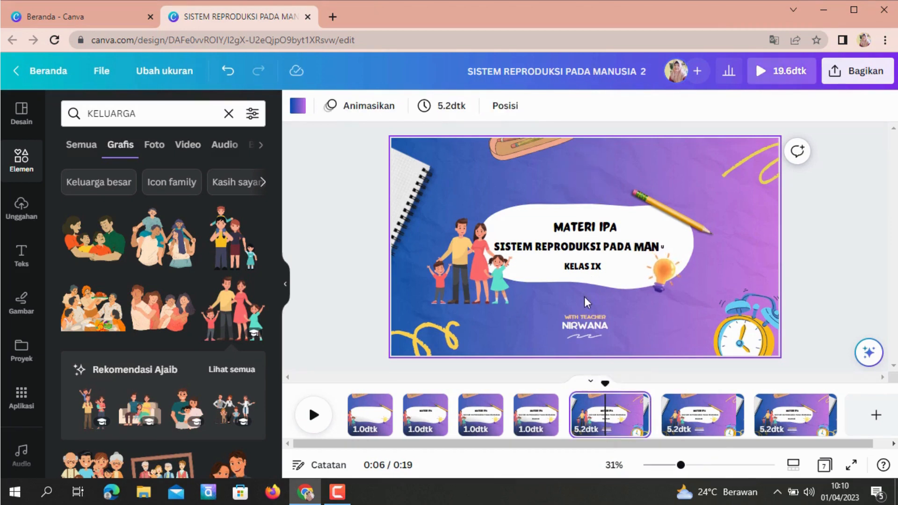
pyautogui.click(586, 324)
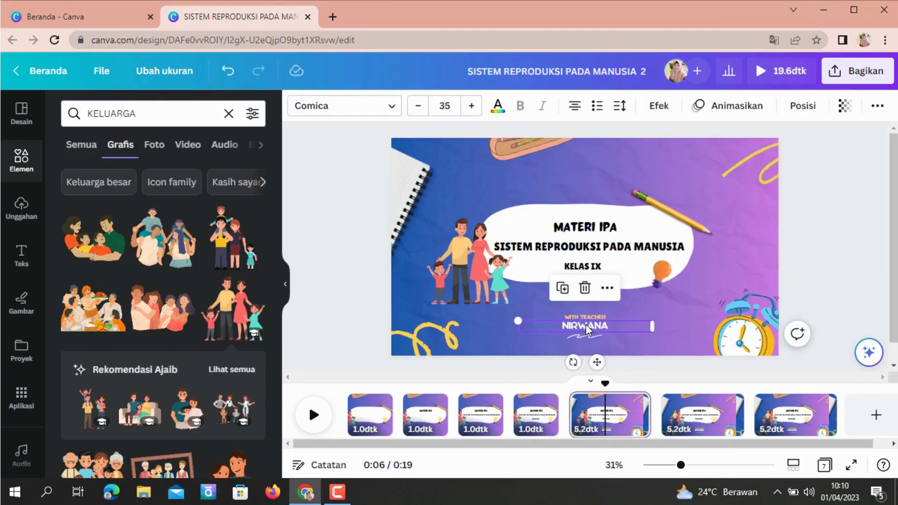
pyautogui.click(585, 288)
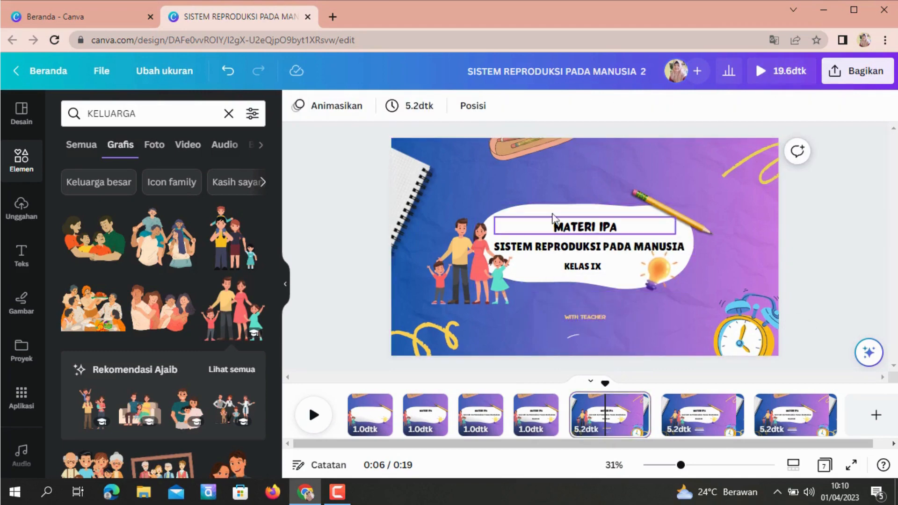
pyautogui.click(445, 159)
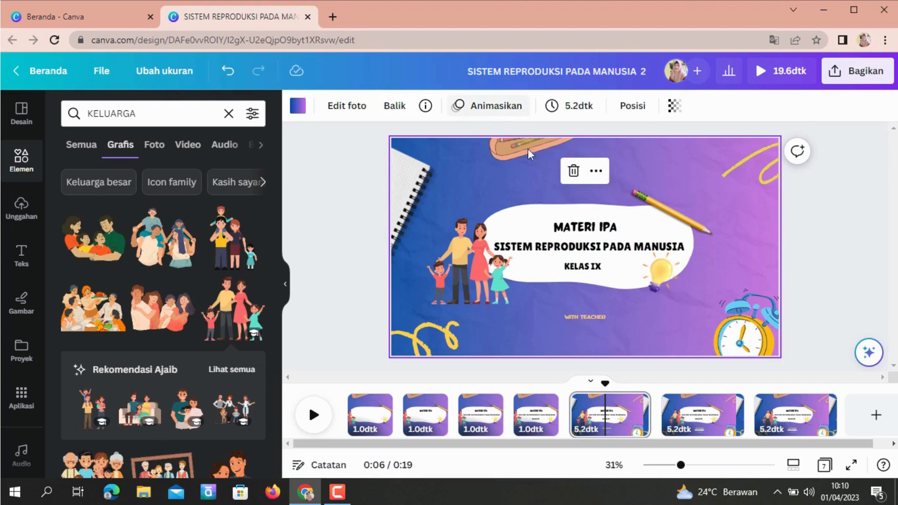
# Remove the Burst animation from the "MATERI IPA" and "SISTEM REPRODUKSI PADA MANUSIA" texts on the fifth page
pyautogui.click(577, 229)
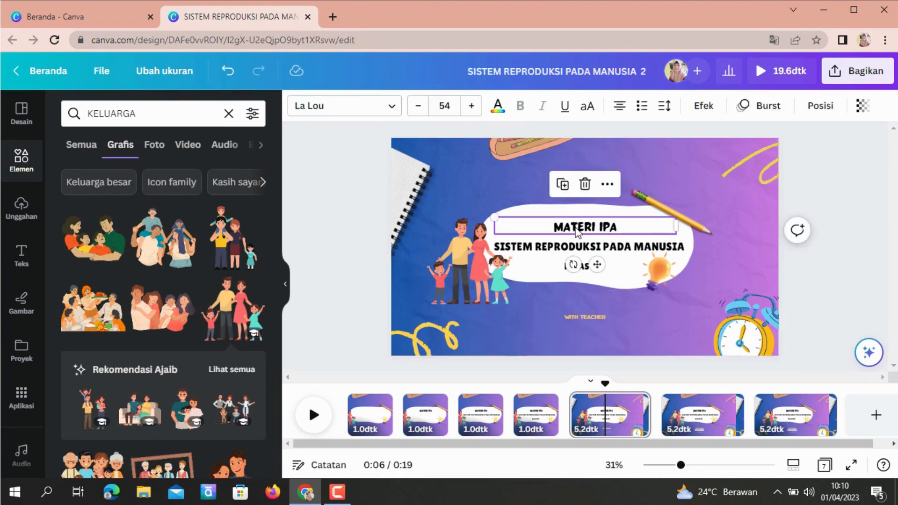
pyautogui.click(741, 107)
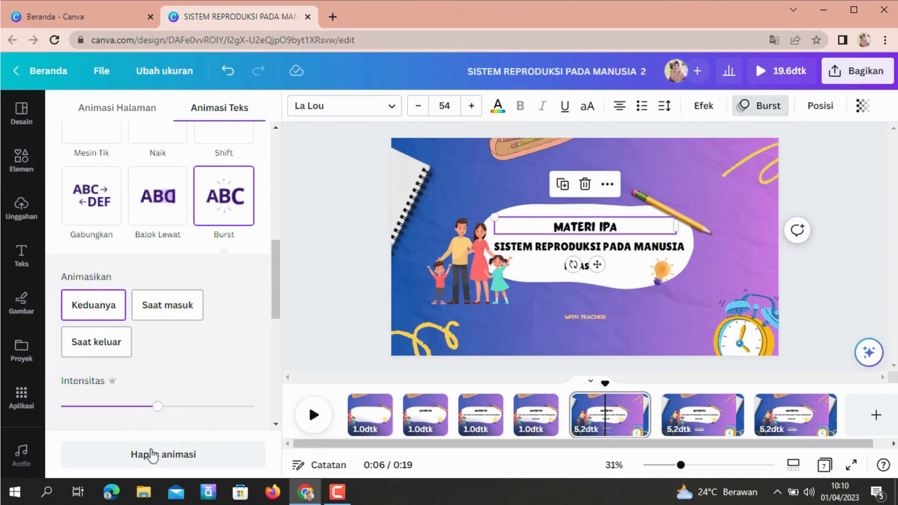
pyautogui.click(152, 462)
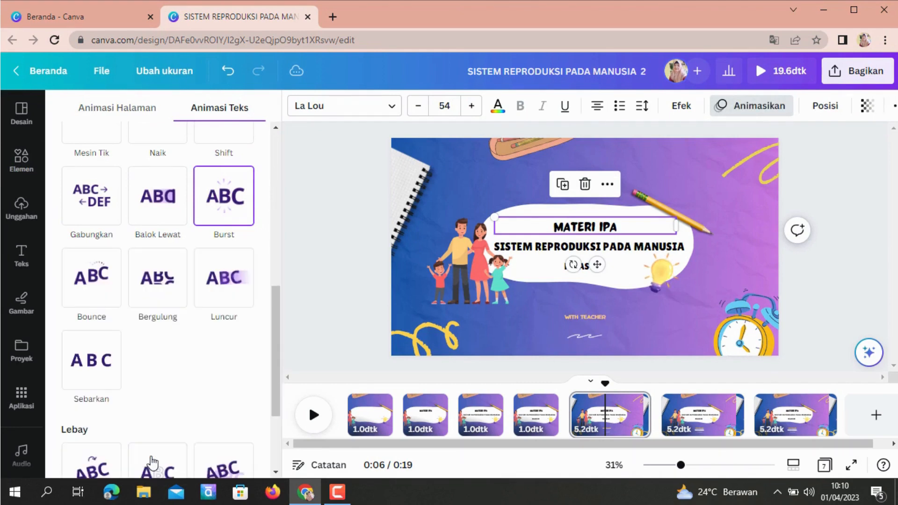
pyautogui.click(578, 252)
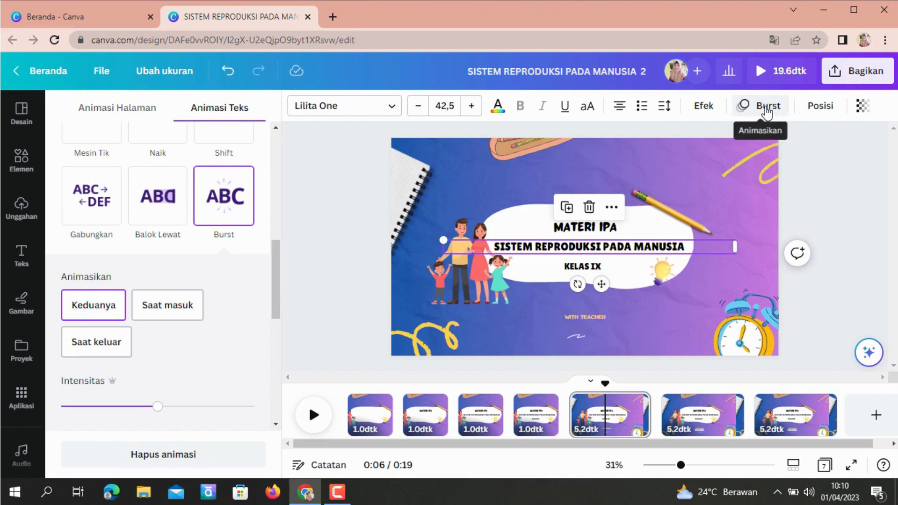
pyautogui.click(175, 456)
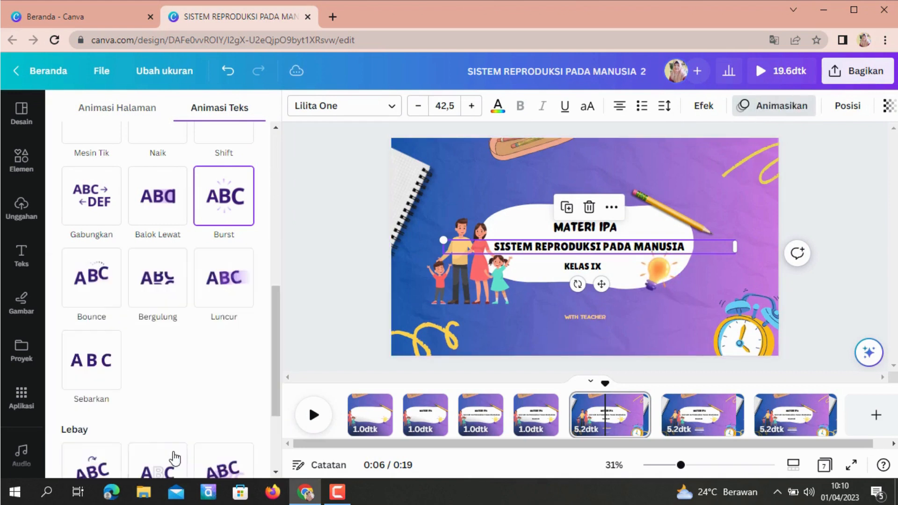
pyautogui.click(595, 271)
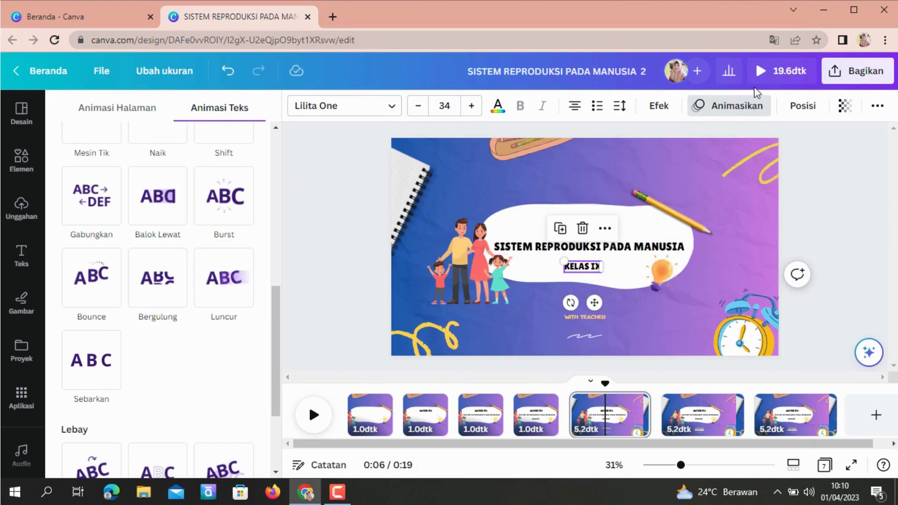
# Apply the Naik text animation to the "WITH TEACHER" line on the fifth page
pyautogui.click(588, 316)
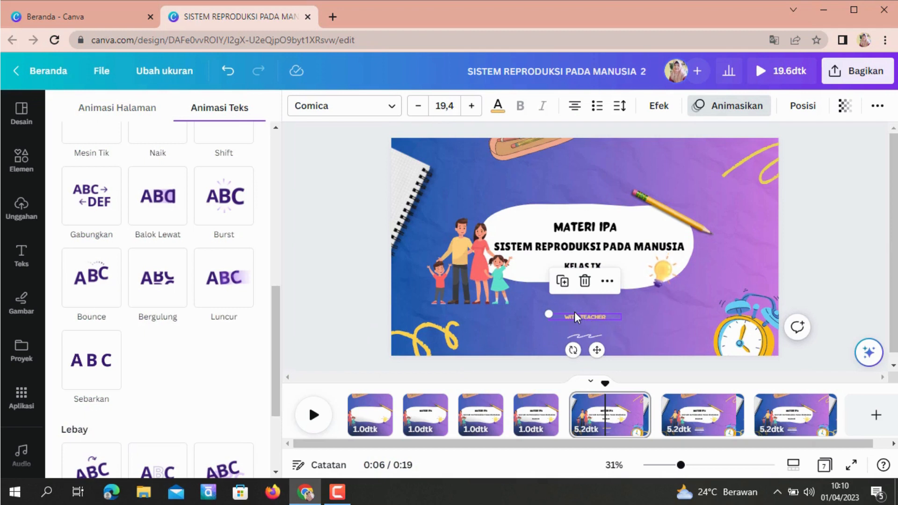
pyautogui.click(575, 312)
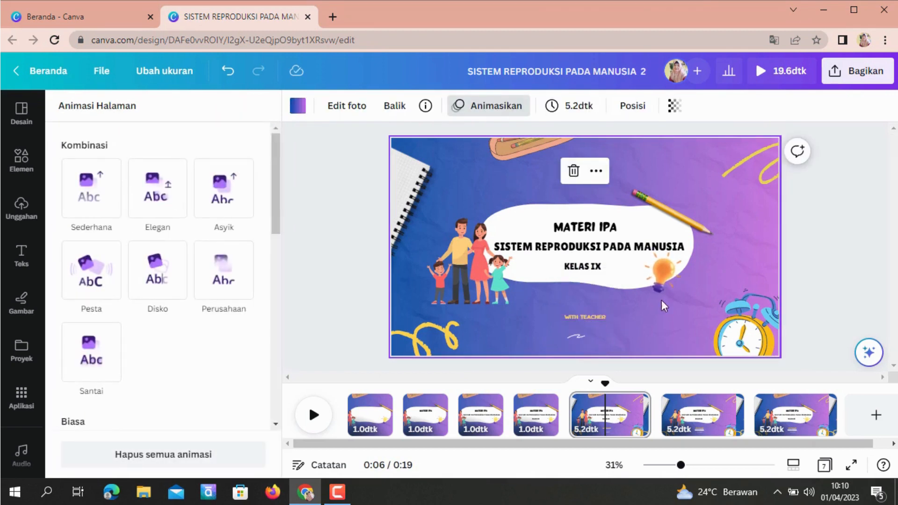
pyautogui.click(846, 239)
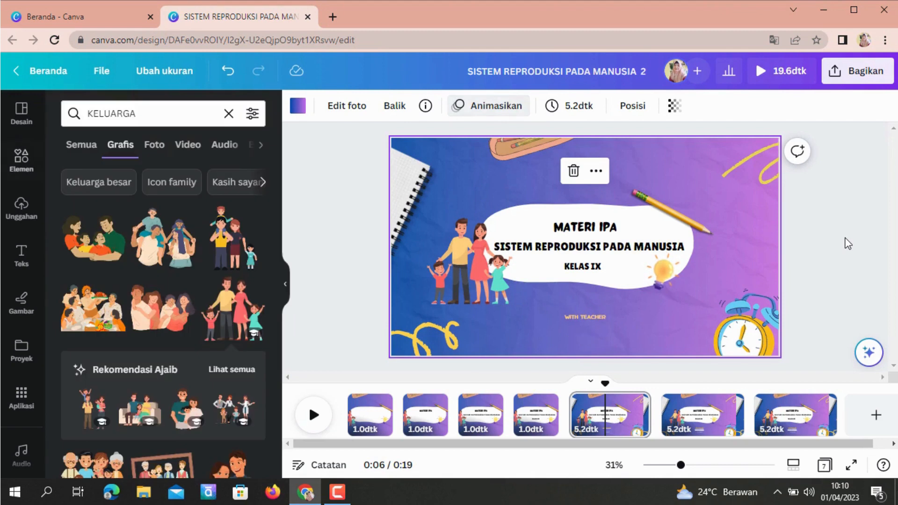
pyautogui.click(588, 317)
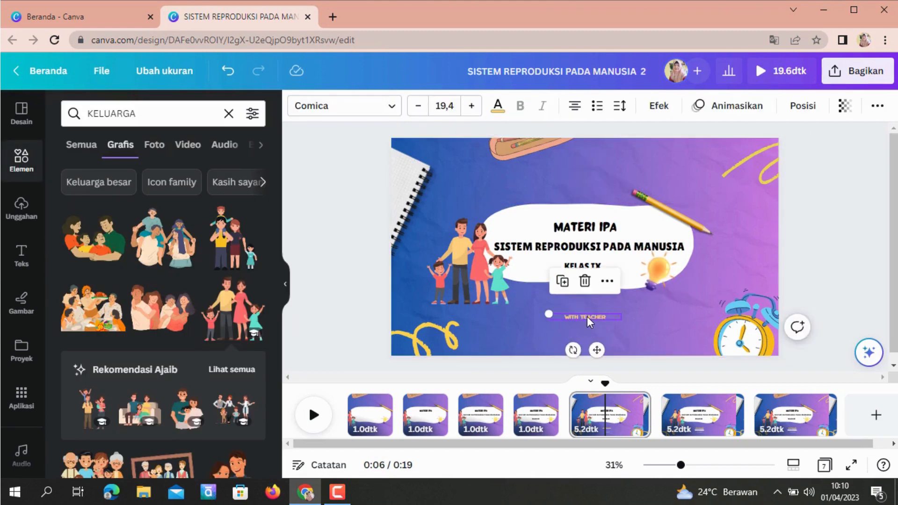
pyautogui.click(732, 107)
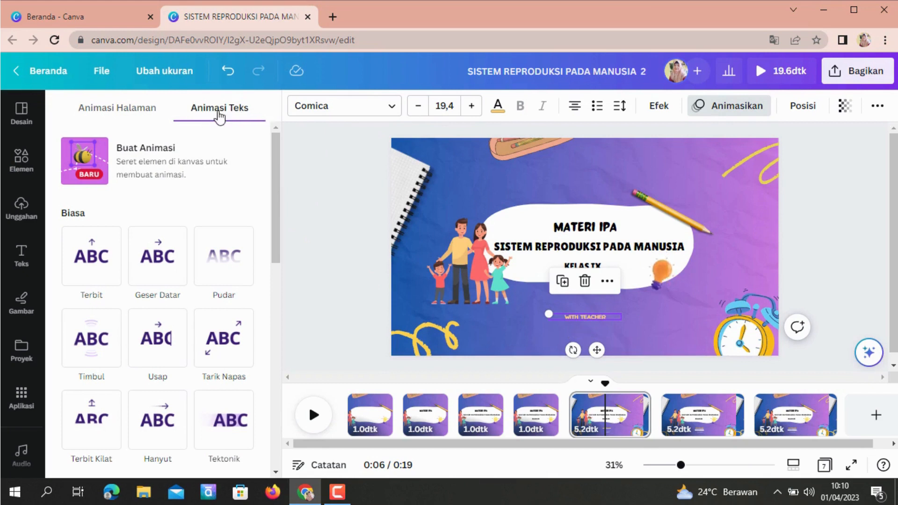
pyautogui.moveTo(275, 184); pyautogui.dragTo(262, 283)
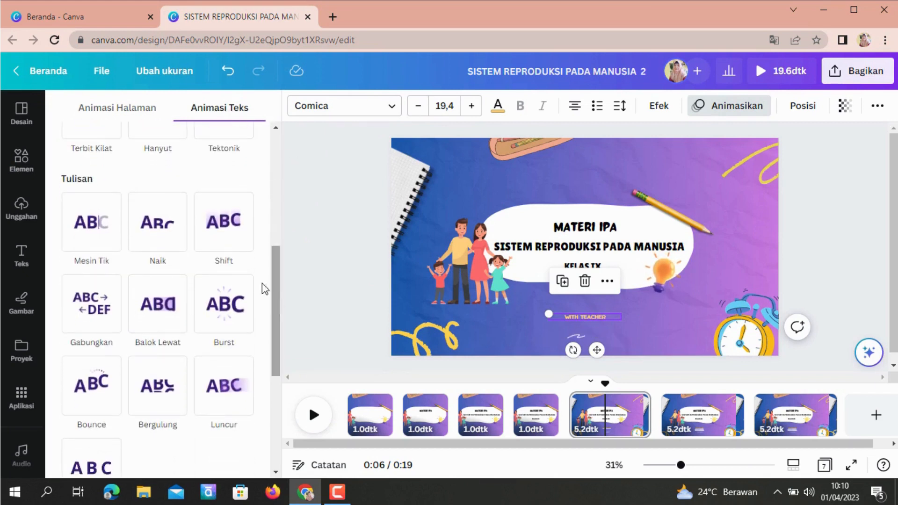
pyautogui.click(166, 226)
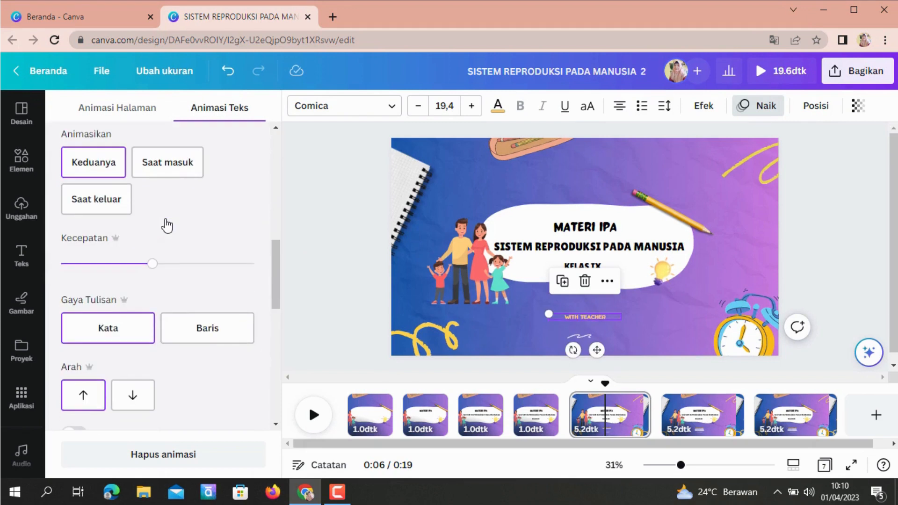
# Limit the "WITH TEACHER" animation on the fifth page to Saat masuk and reduce its Kecepatan
pyautogui.click(159, 164)
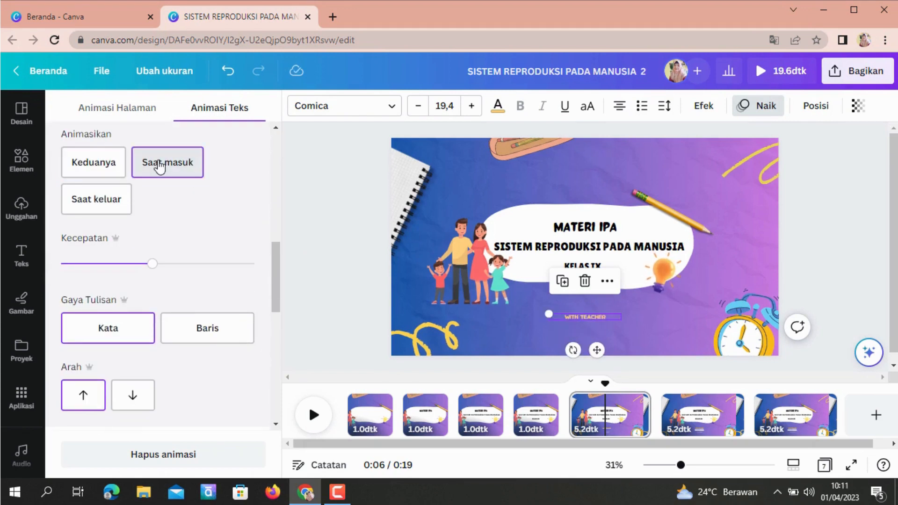
pyautogui.moveTo(153, 267); pyautogui.dragTo(116, 267)
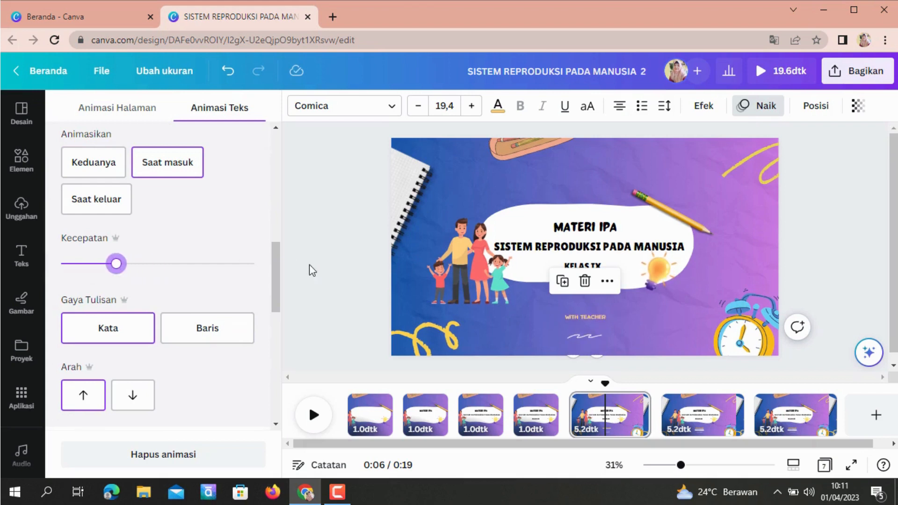
pyautogui.click(335, 268)
pyautogui.click(457, 167)
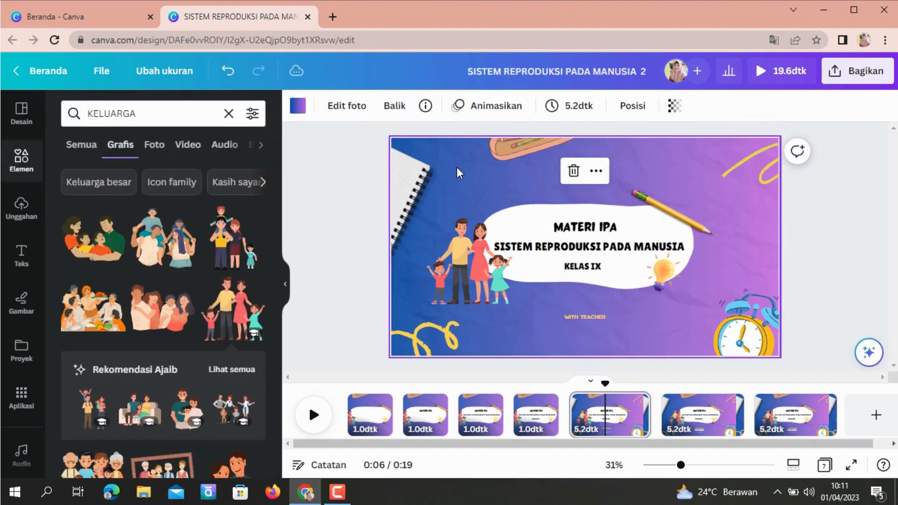
# Set the fifth page's duration to 1.0 second
pyautogui.click(572, 106)
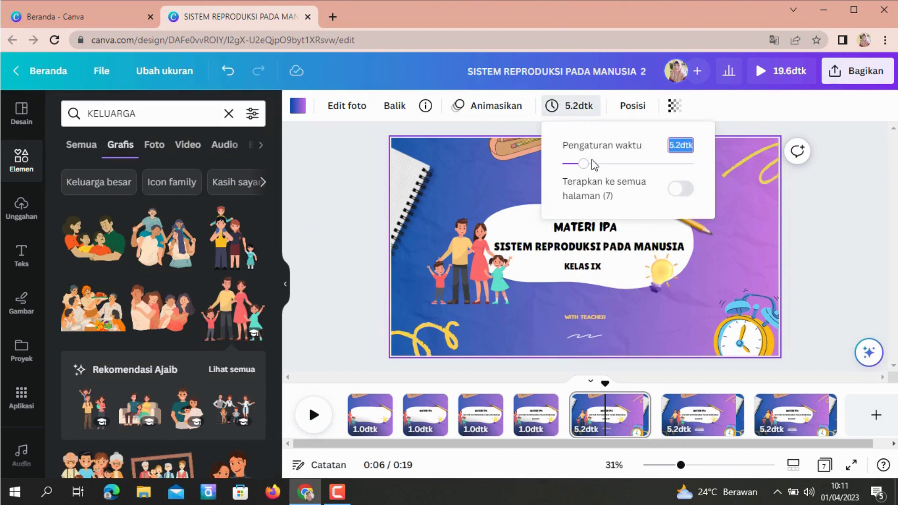
pyautogui.moveTo(584, 168); pyautogui.dragTo(565, 170)
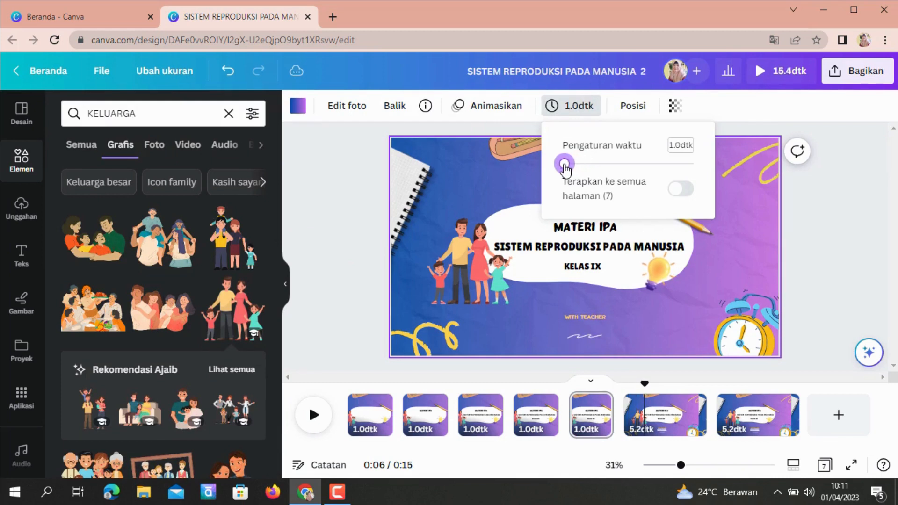
pyautogui.click(850, 225)
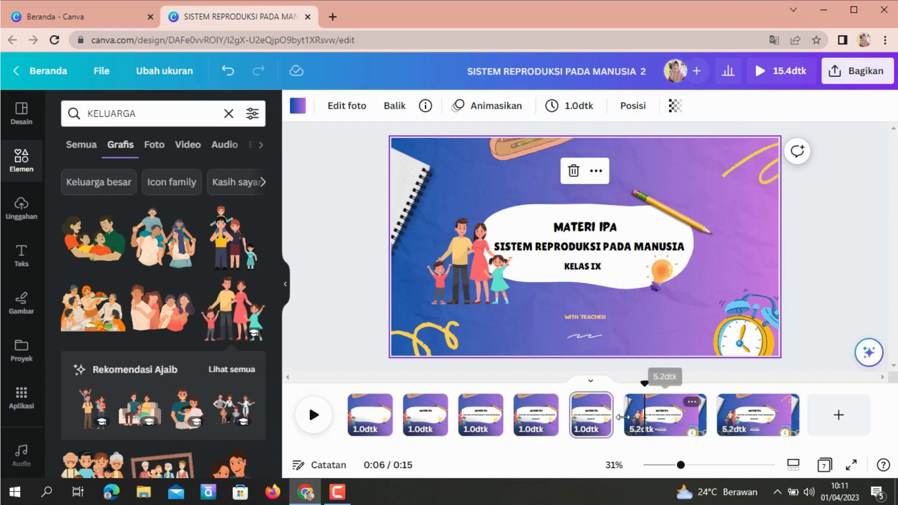
# Remove the Burst animation from the "MATERI IPA" and "SISTEM REPRODUKSI PADA MANUSIA" texts on the sixth page
pyautogui.click(670, 426)
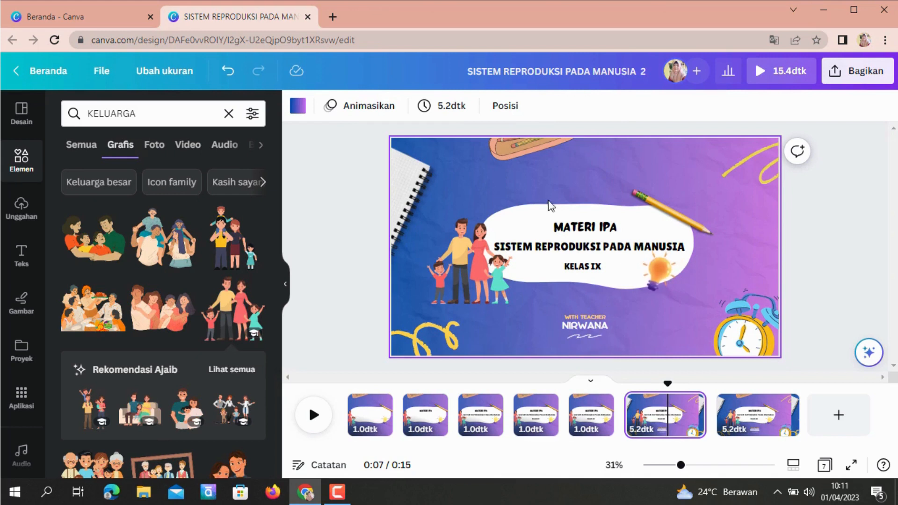
pyautogui.click(432, 170)
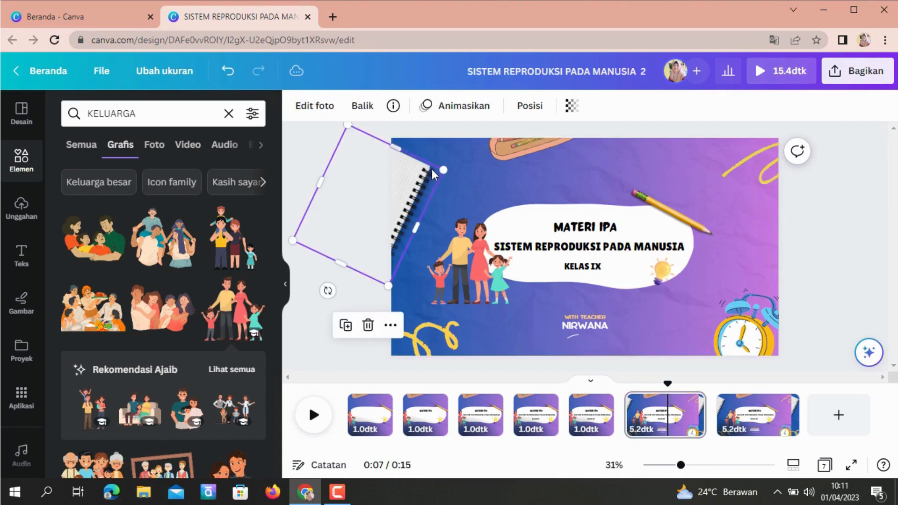
pyautogui.click(464, 175)
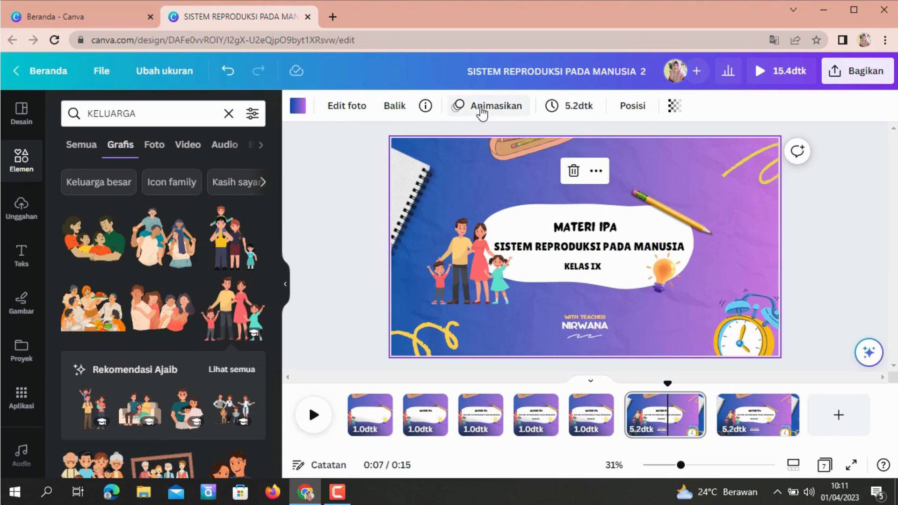
pyautogui.click(584, 228)
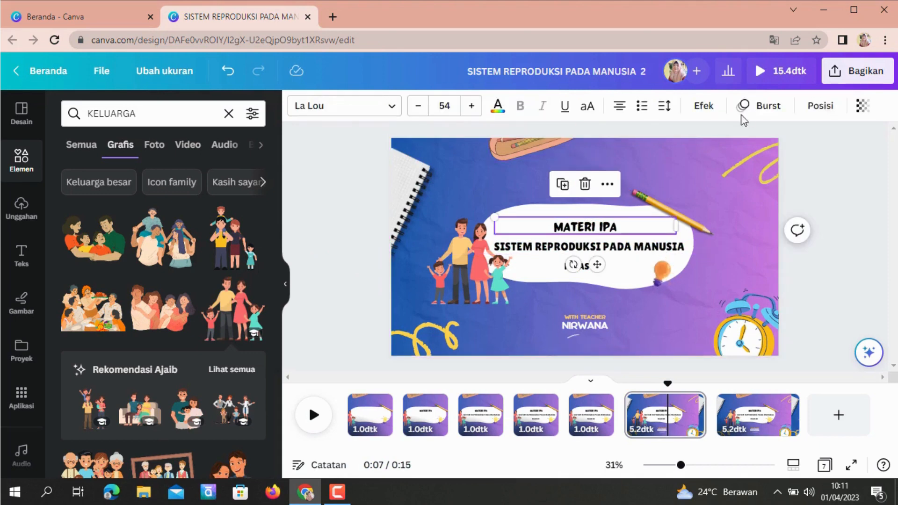
pyautogui.click(759, 107)
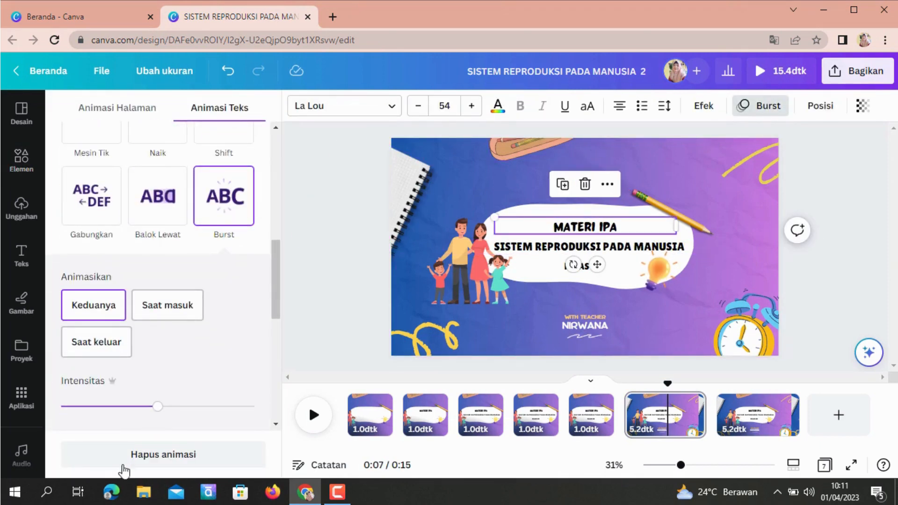
pyautogui.click(160, 455)
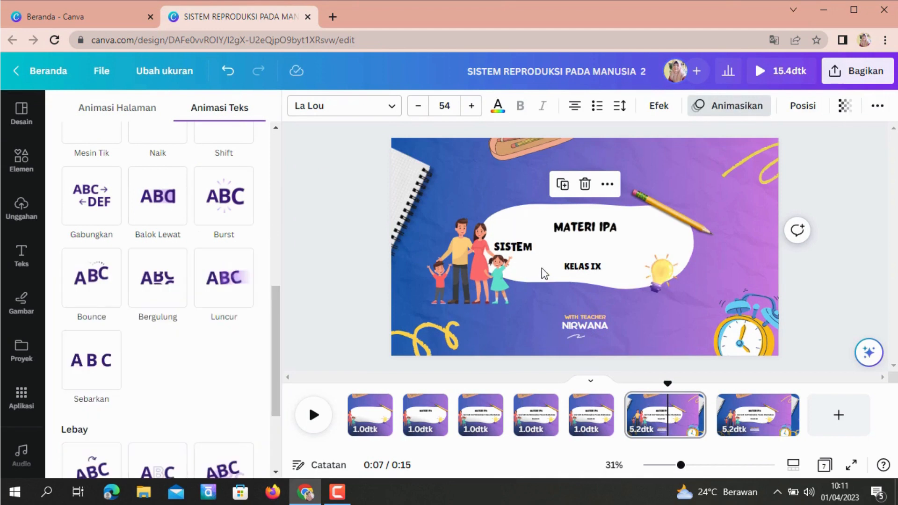
pyautogui.click(558, 253)
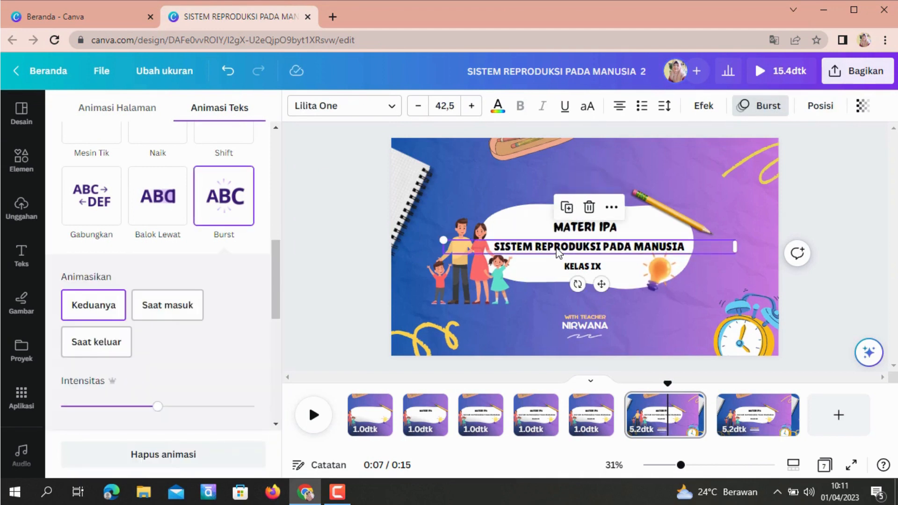
pyautogui.click(763, 109)
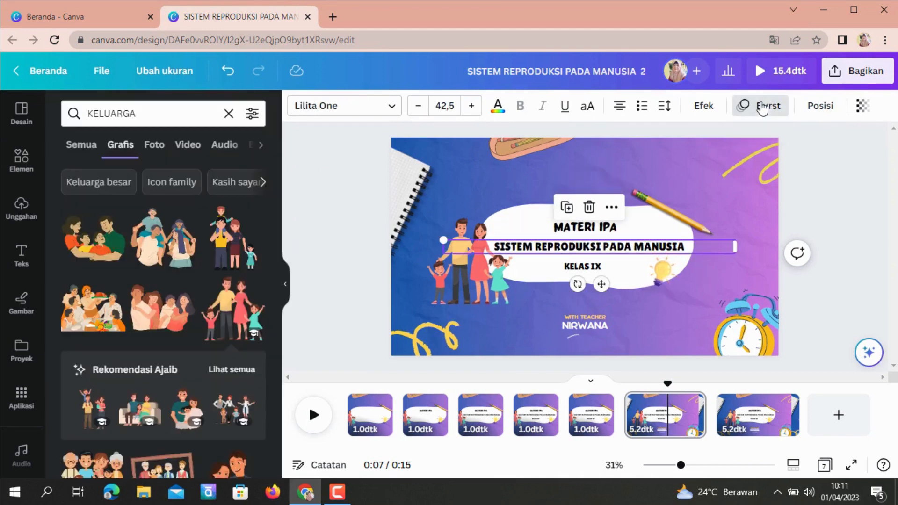
pyautogui.click(765, 112)
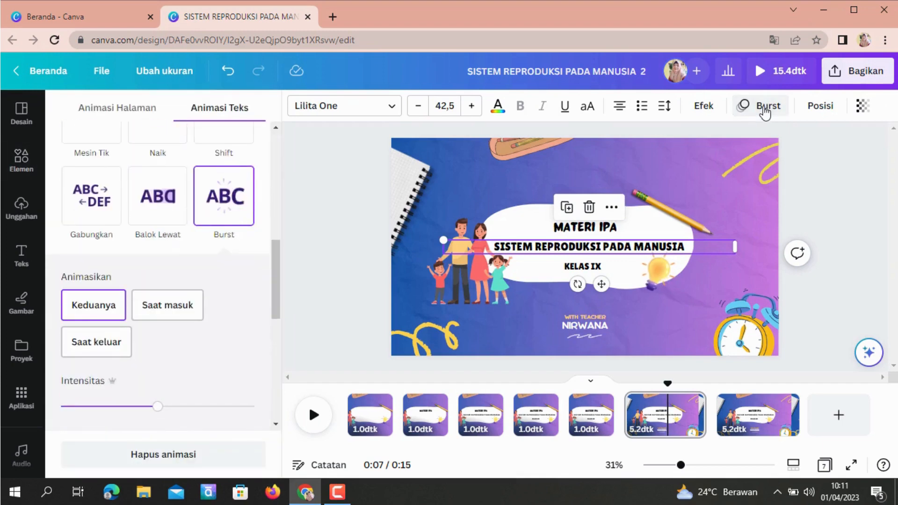
pyautogui.click(145, 455)
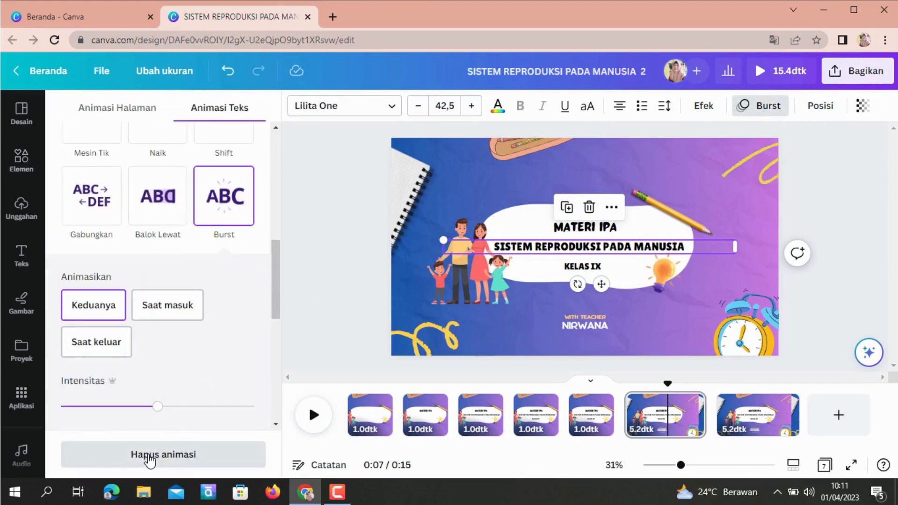
# Apply the Mesin Tik text animation to the teacher's name on the sixth page
pyautogui.click(576, 271)
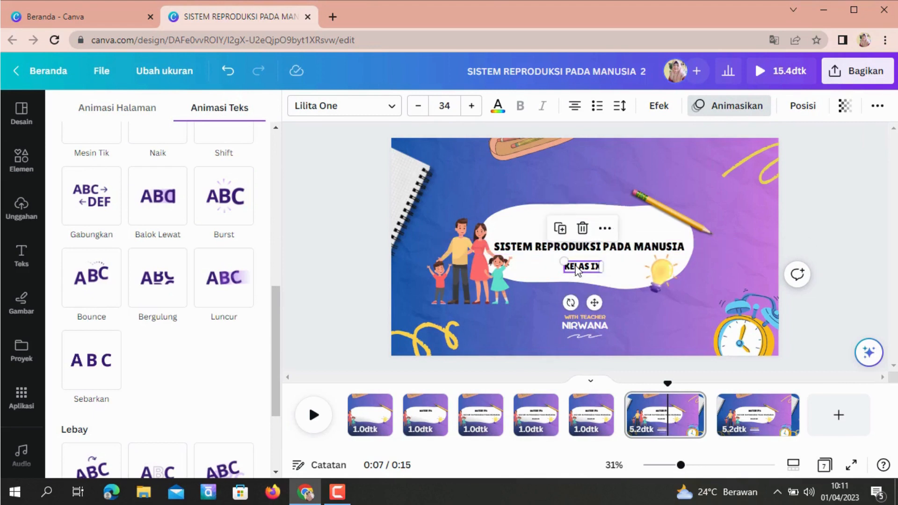
pyautogui.click(579, 319)
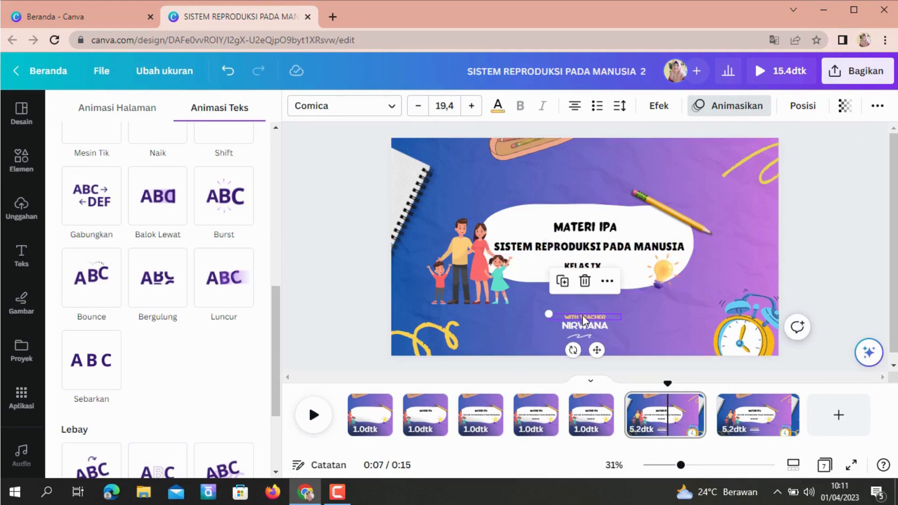
pyautogui.click(583, 314)
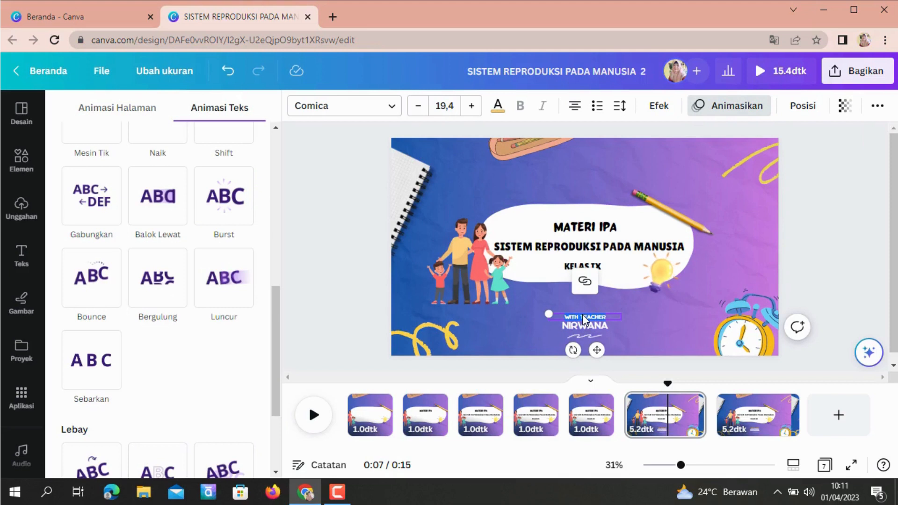
pyautogui.click(829, 224)
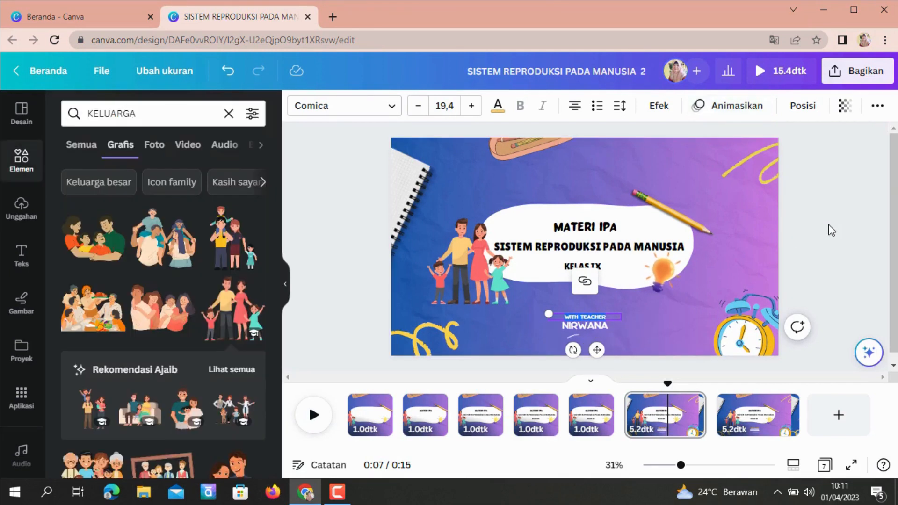
pyautogui.click(598, 326)
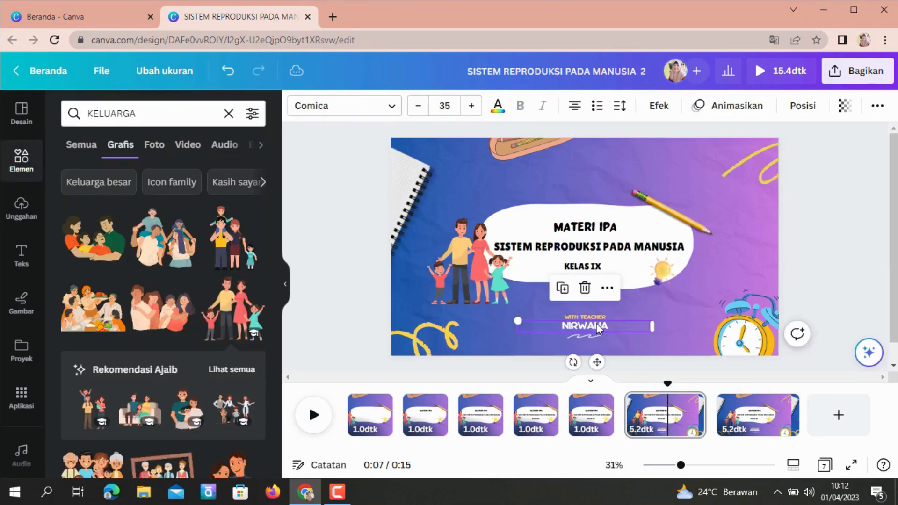
pyautogui.click(727, 107)
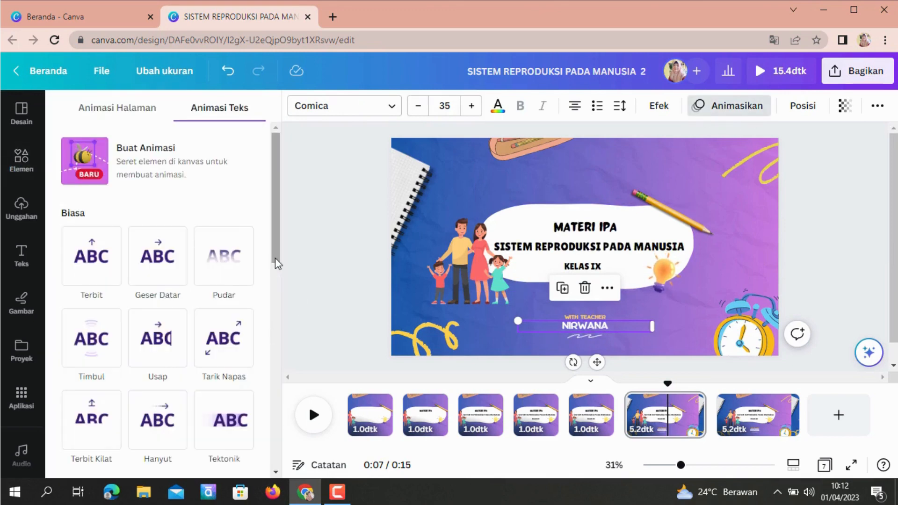
pyautogui.scroll(-1, 277, 269)
pyautogui.moveTo(275, 274); pyautogui.dragTo(276, 363)
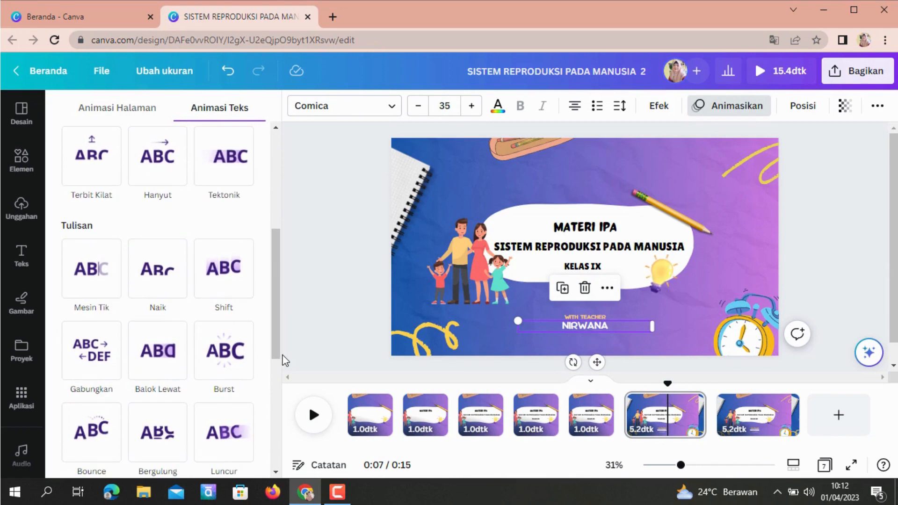
pyautogui.click(82, 283)
# Limit the teacher's name animation on the sixth page to Saat masuk and reduce its Kecepatan
pyautogui.scroll(-3, 80, 280)
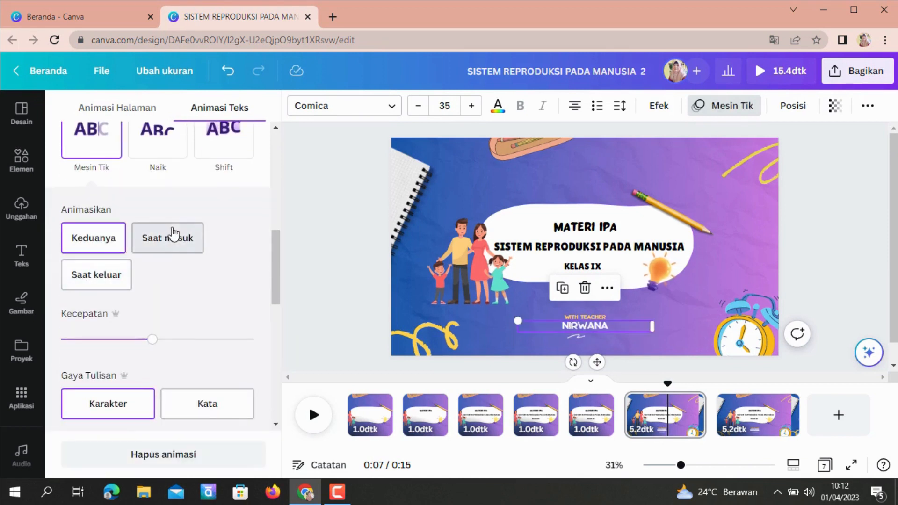
pyautogui.click(172, 242)
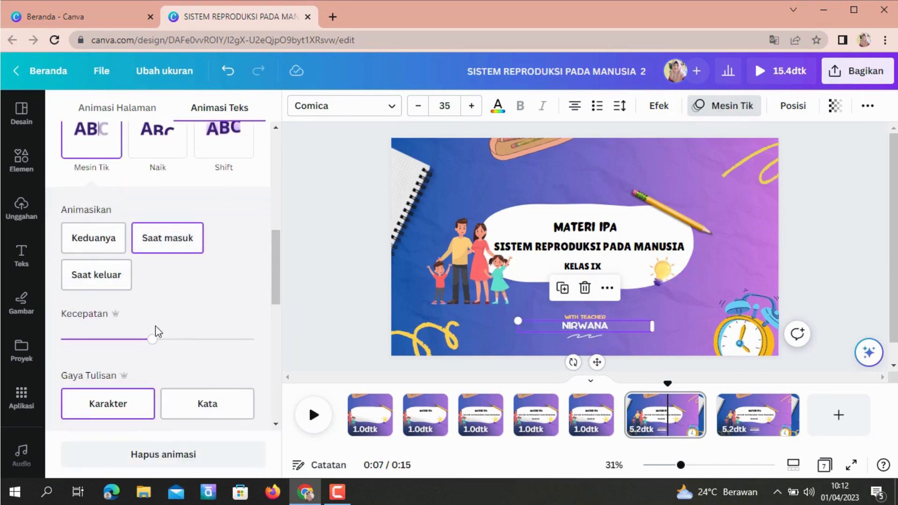
pyautogui.moveTo(155, 342); pyautogui.dragTo(116, 344)
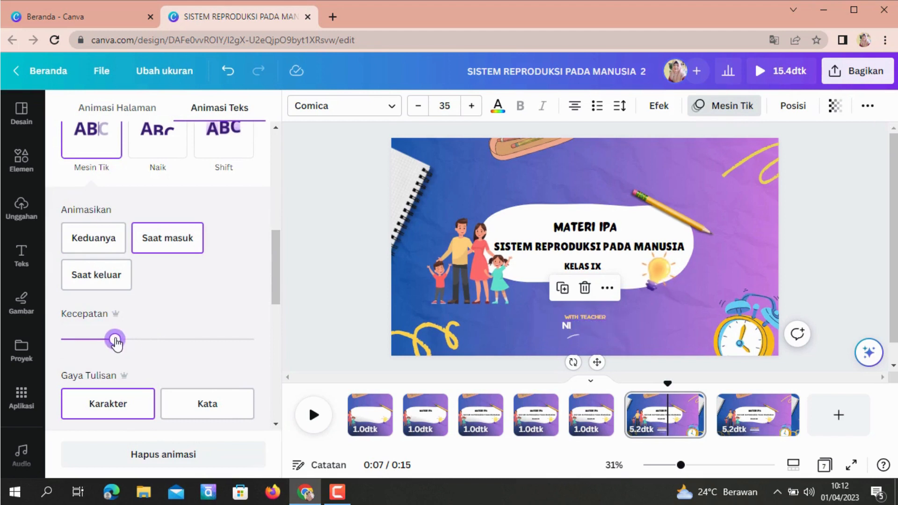
pyautogui.click(790, 236)
# Set the sixth page's duration to 1.0 second
pyautogui.click(699, 177)
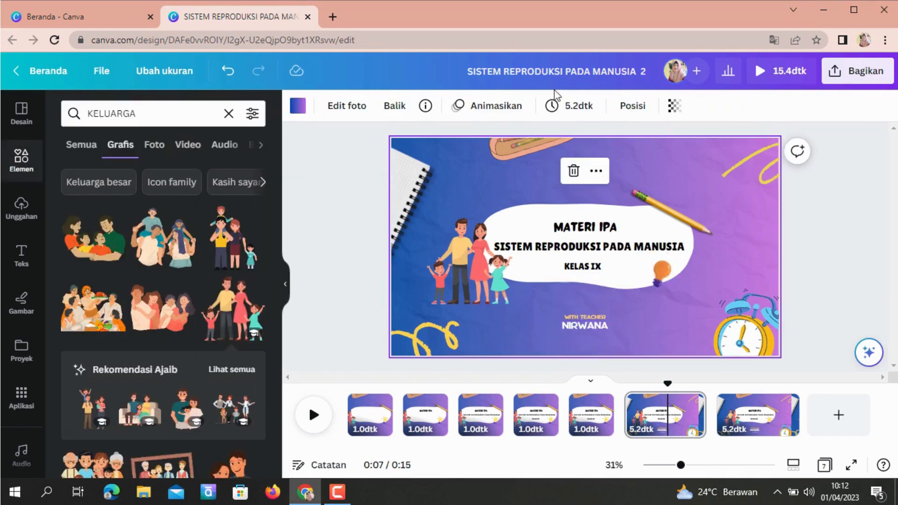
pyautogui.click(567, 110)
pyautogui.moveTo(583, 165); pyautogui.dragTo(564, 169)
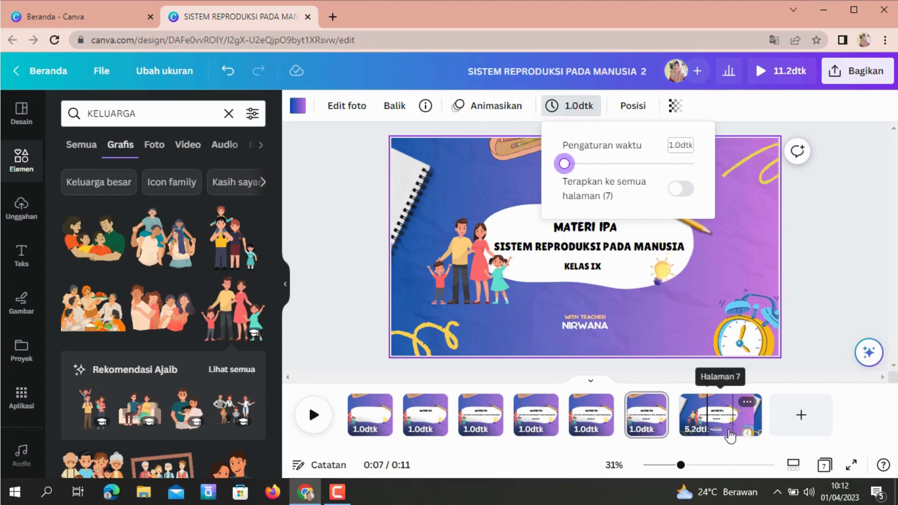
pyautogui.click(843, 241)
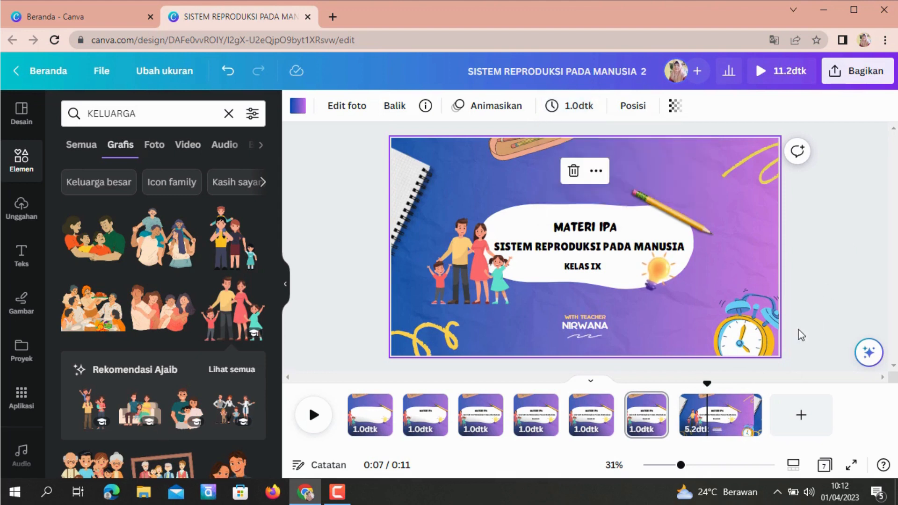
# Remove the Burst animation from the "MATERI IPA" text on the seventh page
pyautogui.click(728, 417)
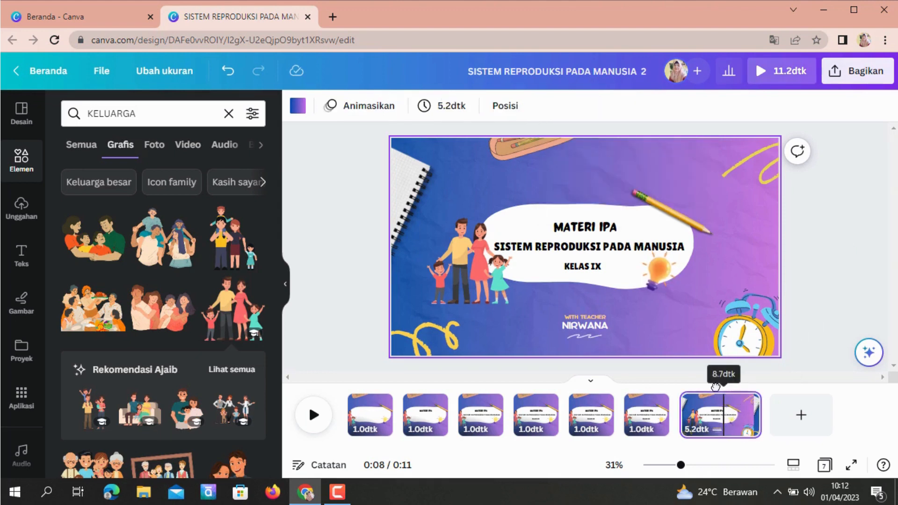
pyautogui.moveTo(726, 384); pyautogui.dragTo(704, 390)
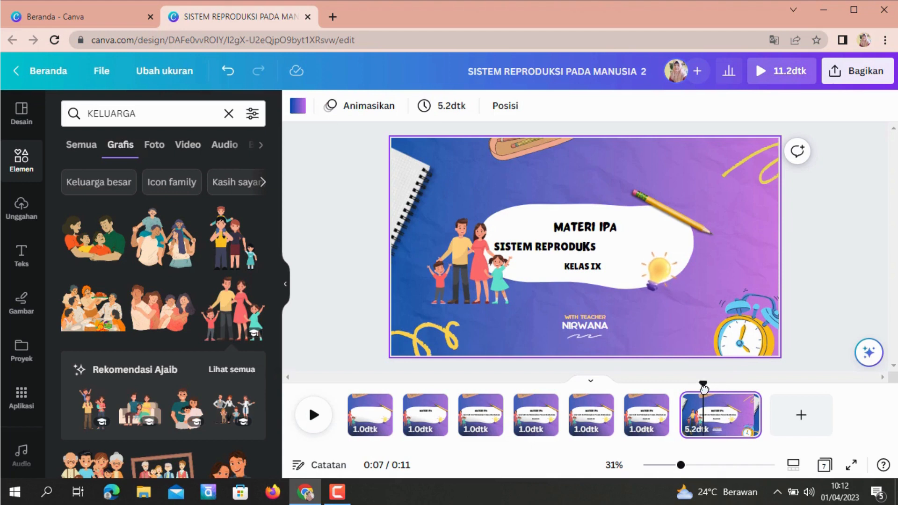
pyautogui.moveTo(704, 388); pyautogui.dragTo(720, 388)
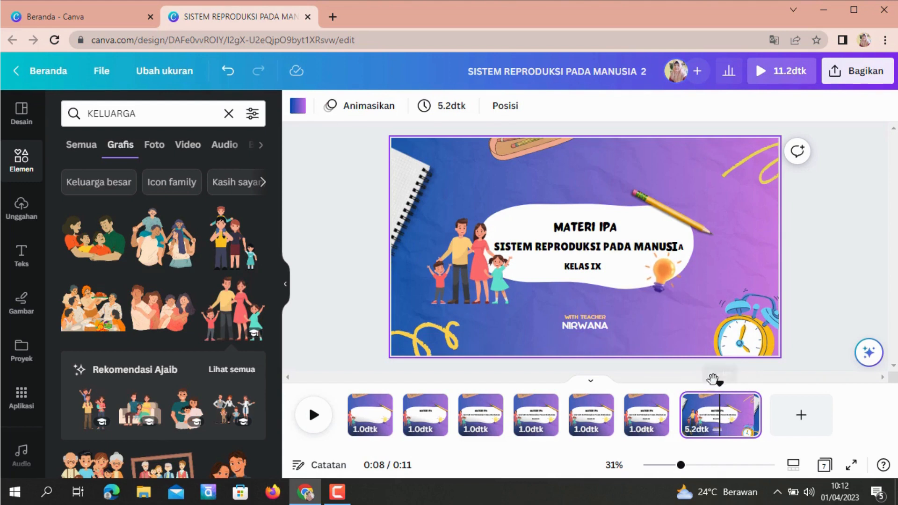
pyautogui.click(717, 254)
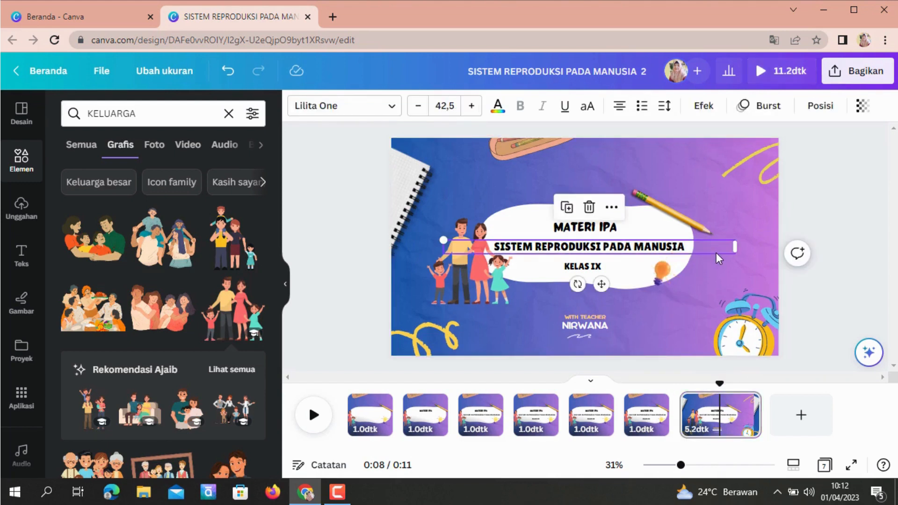
pyautogui.click(727, 268)
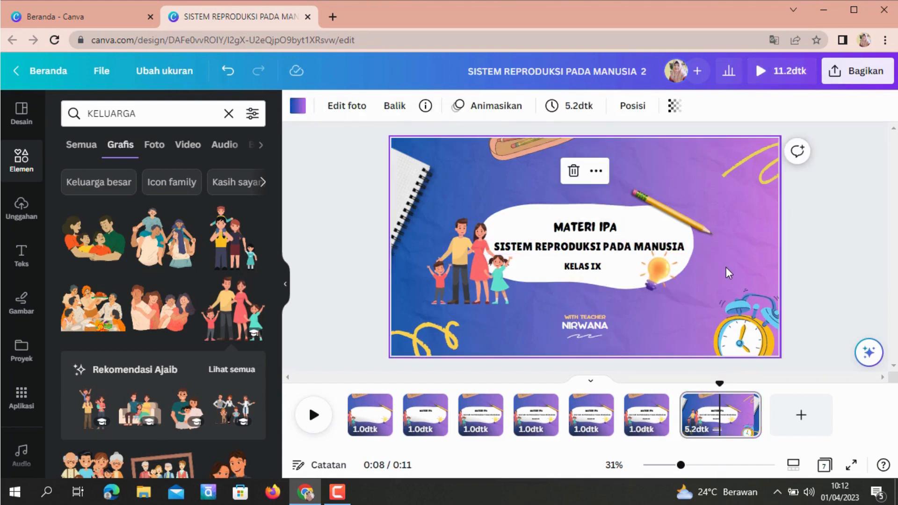
pyautogui.click(607, 224)
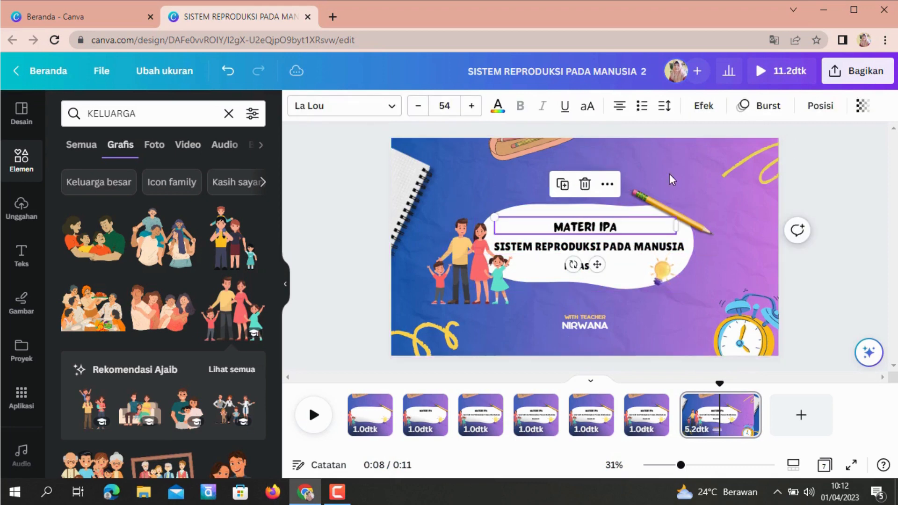
pyautogui.click(759, 106)
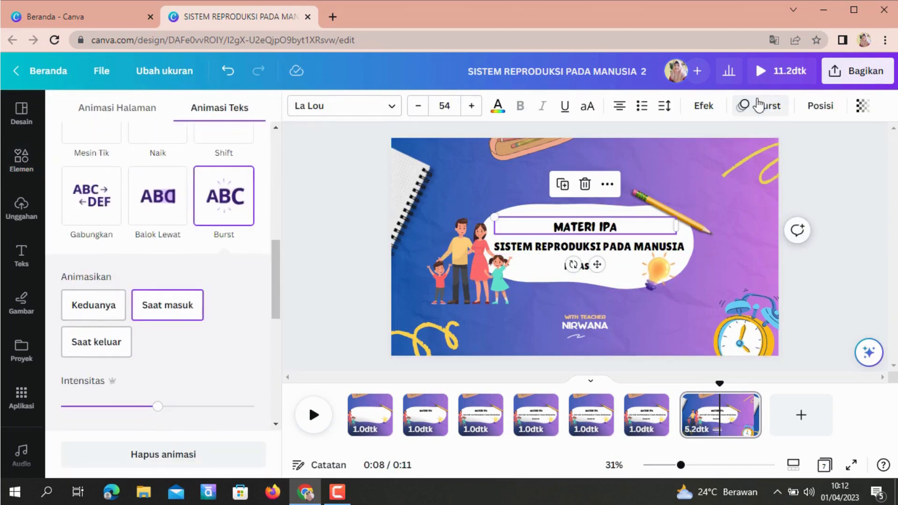
pyautogui.click(177, 460)
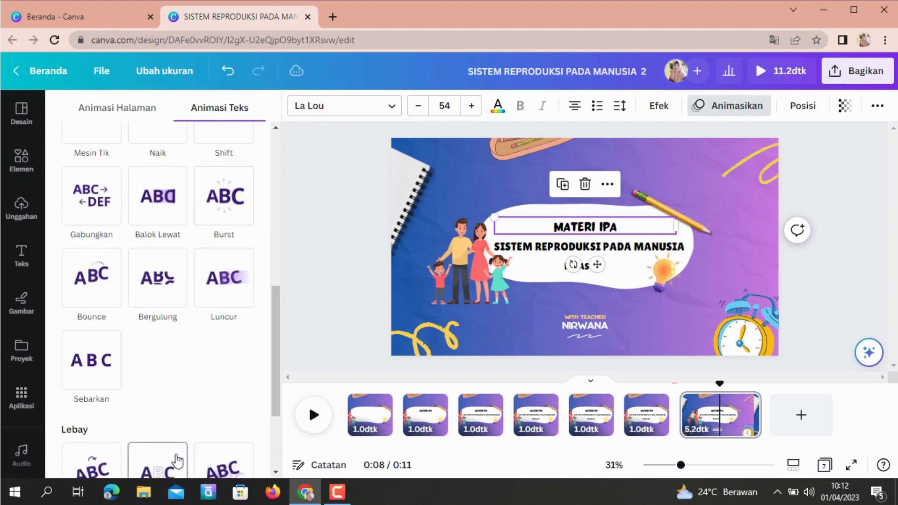
# Remove the Burst animation from the "SISTEM REPRODUKSI PADA MANUSIA" text on the seventh page and check the texts below it for animations
pyautogui.click(562, 248)
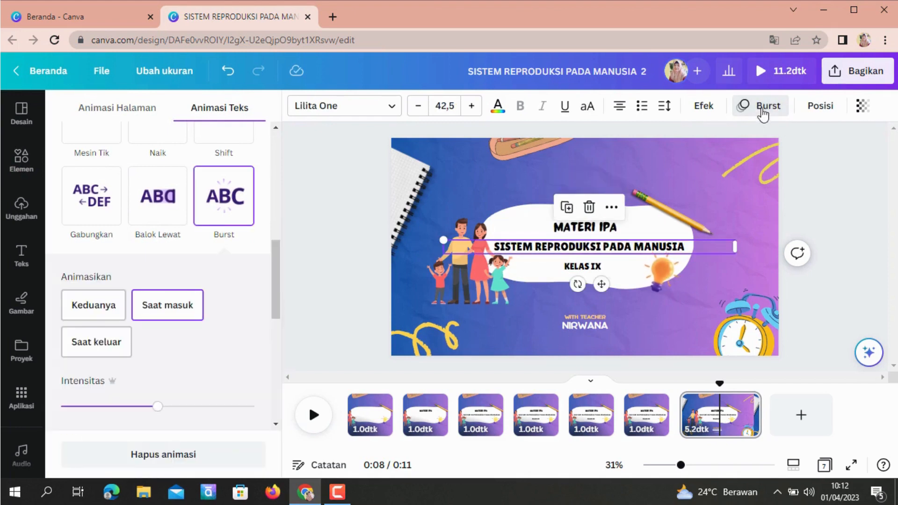
pyautogui.click(762, 110)
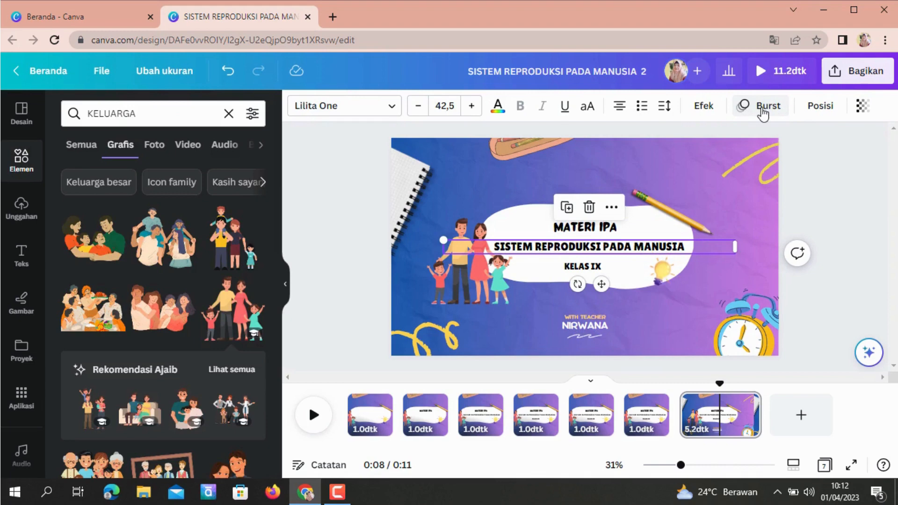
pyautogui.click(762, 112)
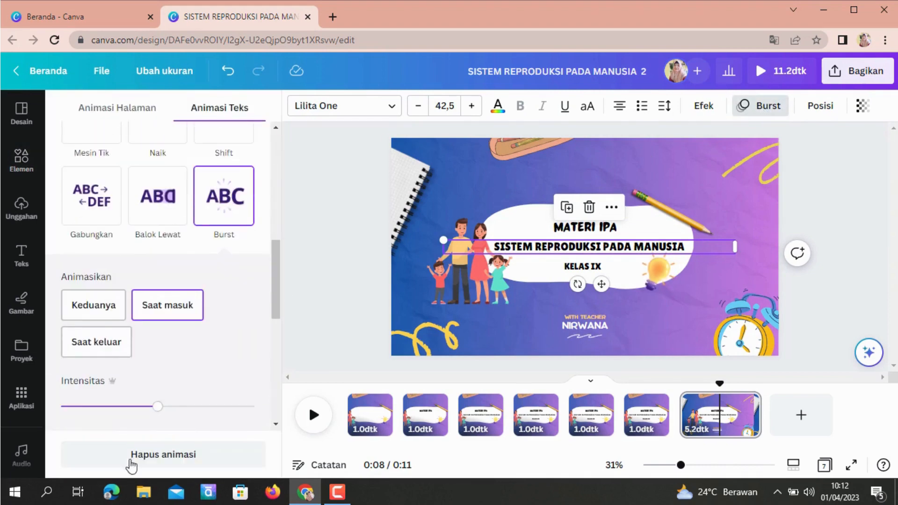
pyautogui.click(168, 454)
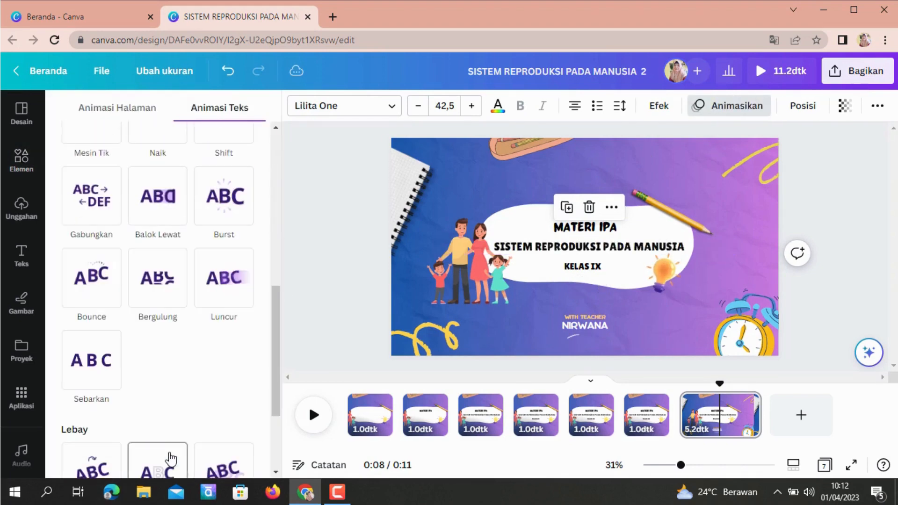
pyautogui.click(591, 267)
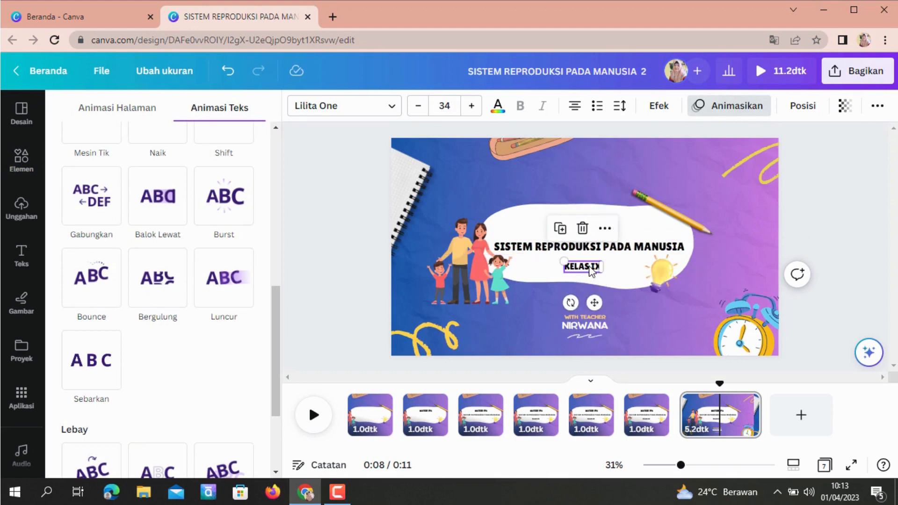
pyautogui.click(586, 317)
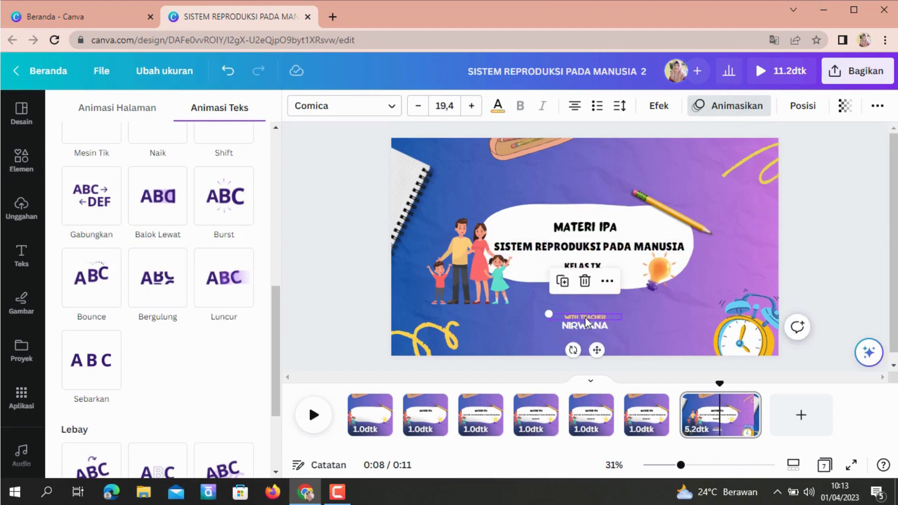
pyautogui.click(585, 327)
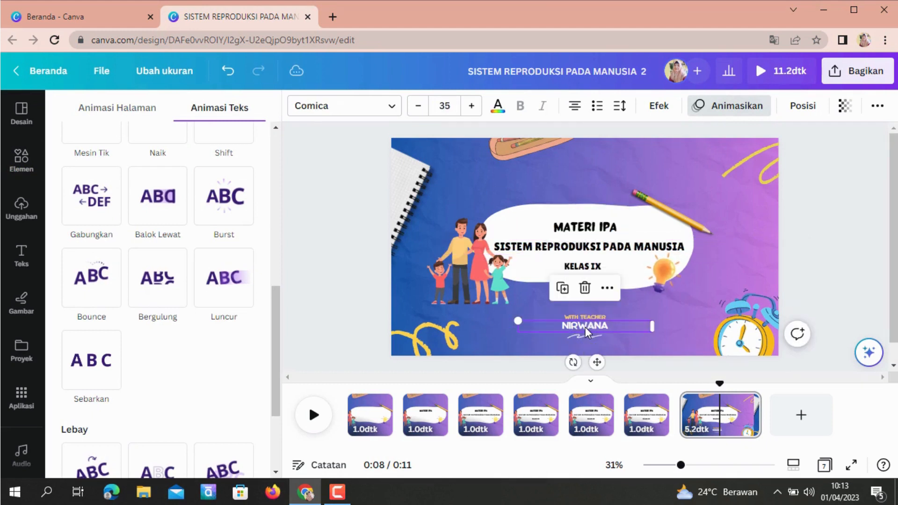
pyautogui.click(844, 183)
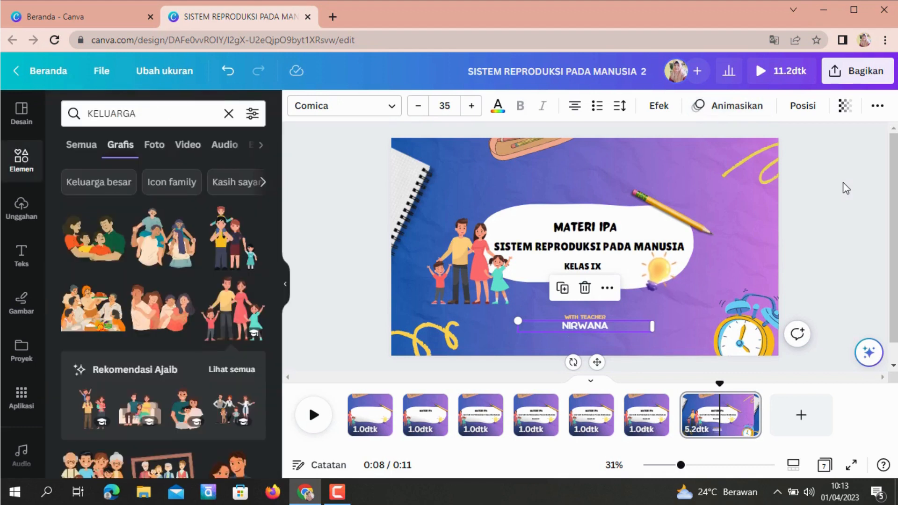
pyautogui.click(809, 195)
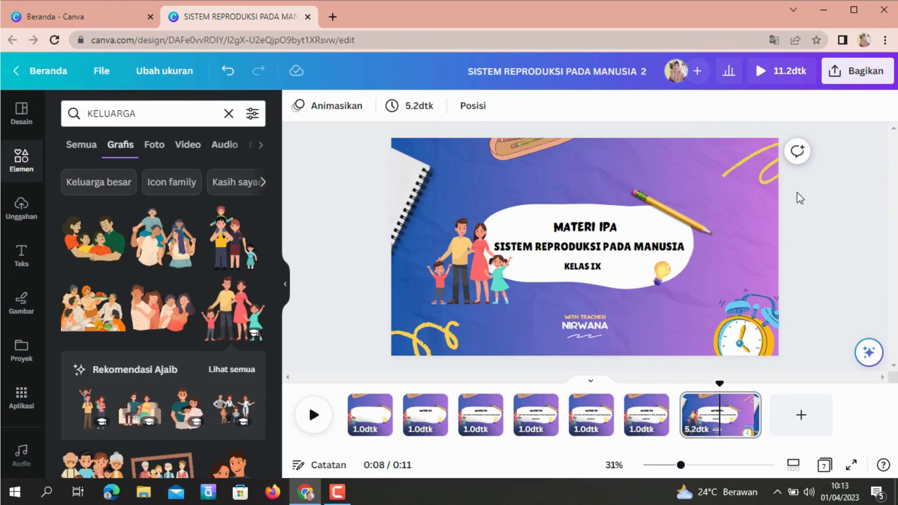
# Apply the Usap page animation to the seventh page
pyautogui.click(460, 159)
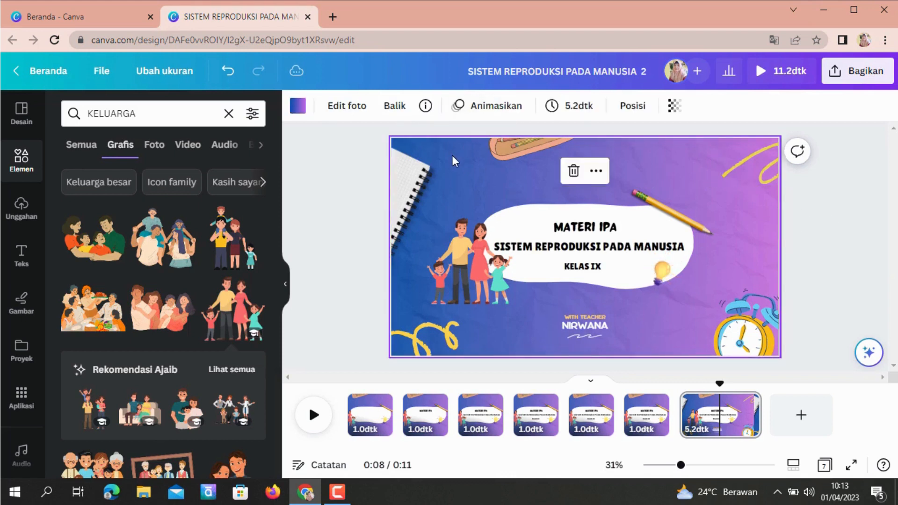
pyautogui.click(482, 112)
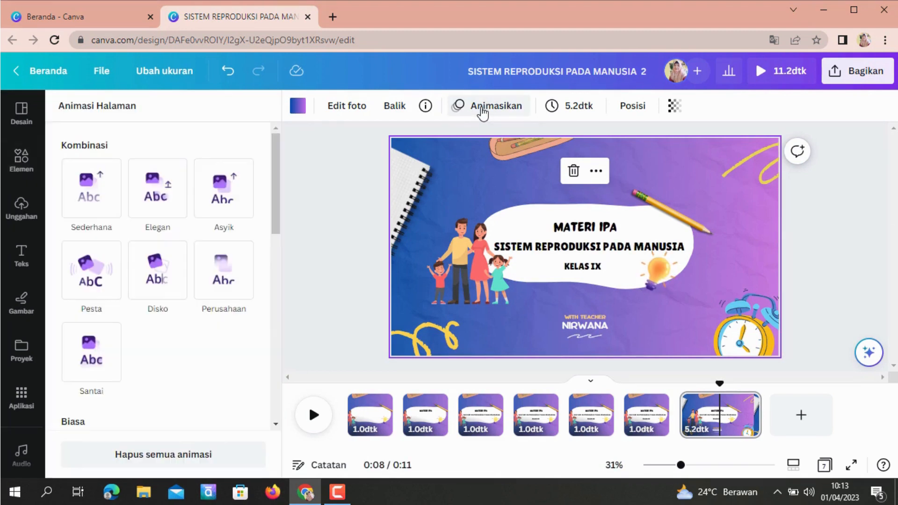
pyautogui.moveTo(273, 204); pyautogui.dragTo(269, 310)
pyautogui.click(155, 229)
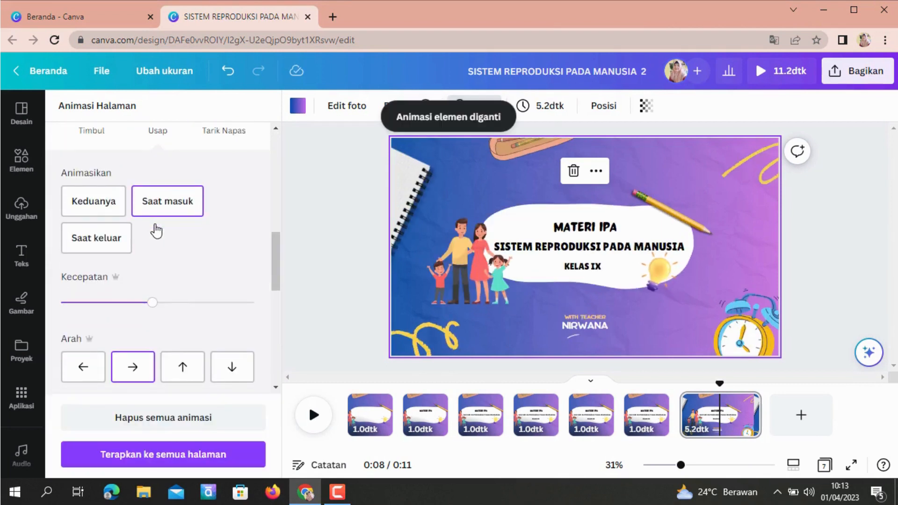
# Limit the seventh page's Usap animation to Saat keluar and reduce its Kecepatan
pyautogui.click(84, 247)
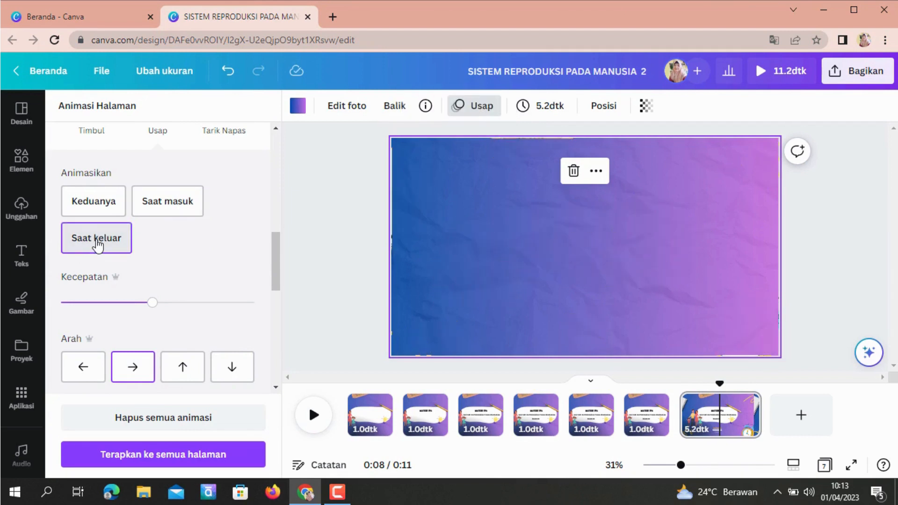
pyautogui.moveTo(152, 309); pyautogui.dragTo(114, 304)
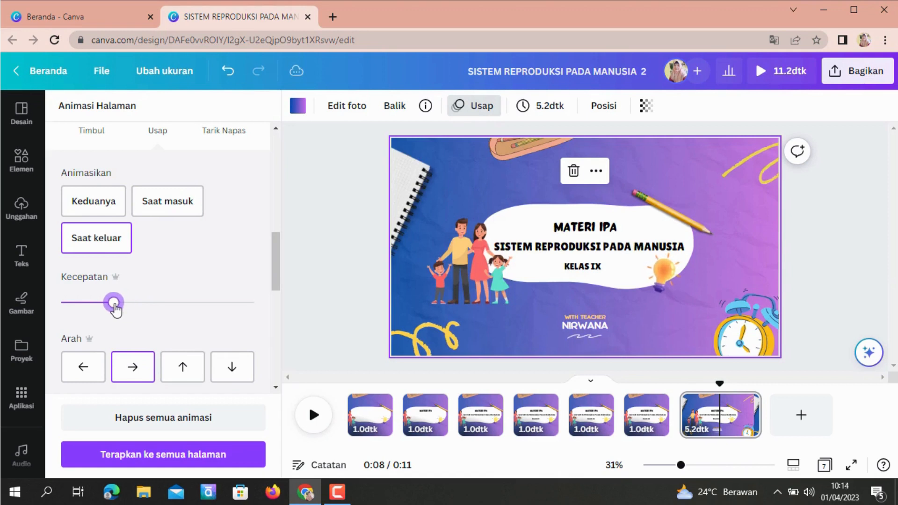
pyautogui.click(342, 275)
# Set the seventh page's duration to 2.0 seconds
pyautogui.click(548, 112)
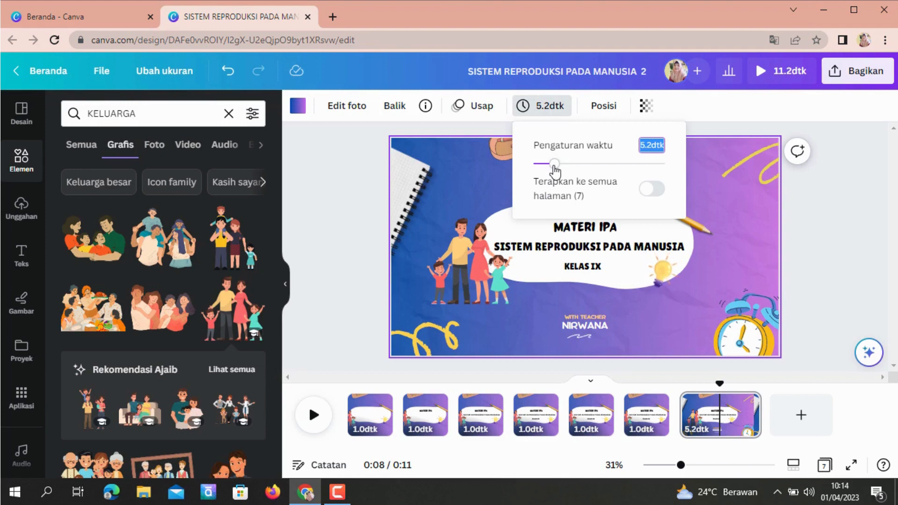
pyautogui.moveTo(556, 170); pyautogui.dragTo(544, 171)
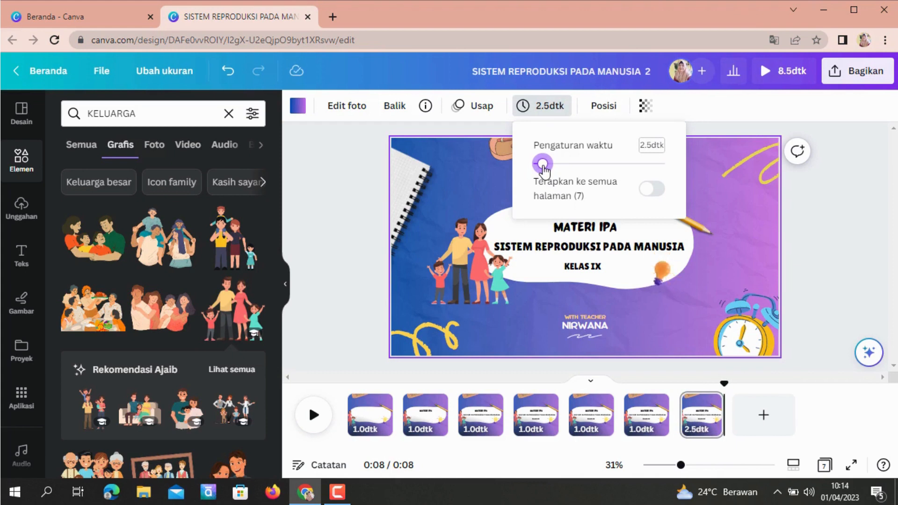
pyautogui.moveTo(542, 170); pyautogui.dragTo(542, 173)
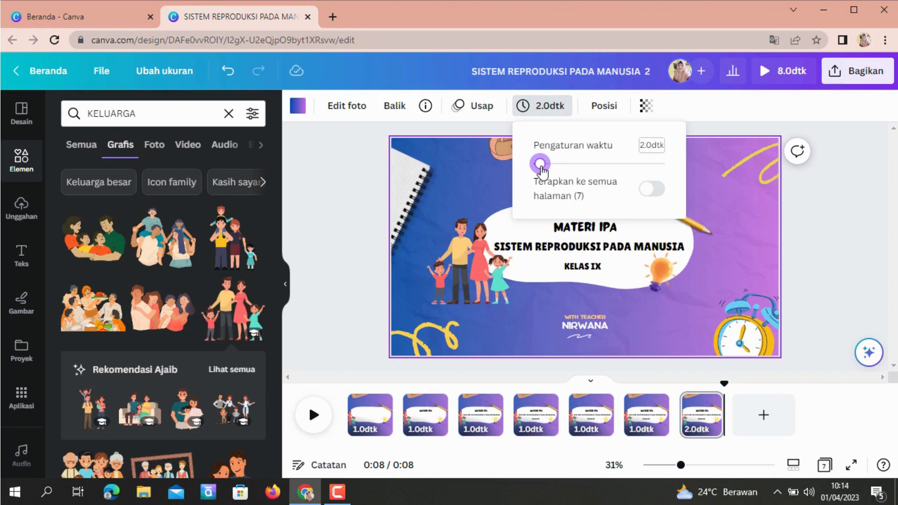
pyautogui.click(844, 258)
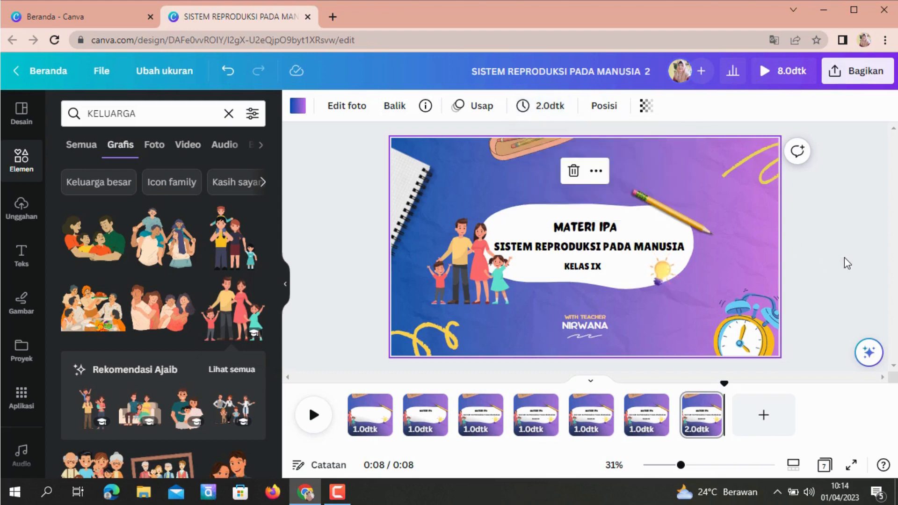
# Add the Ukulele Song audio to the timeline and align its start with the beginning of the first page
pyautogui.moveTo(723, 384); pyautogui.dragTo(343, 404)
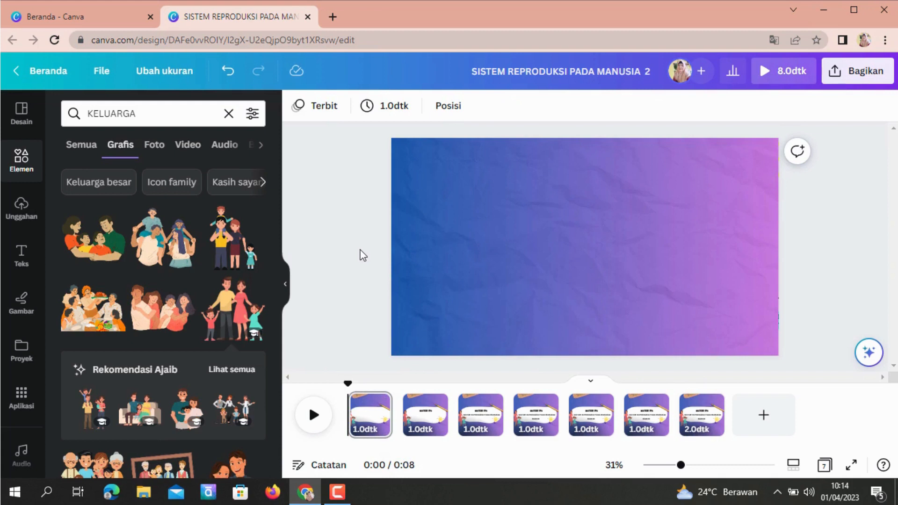
pyautogui.click(20, 454)
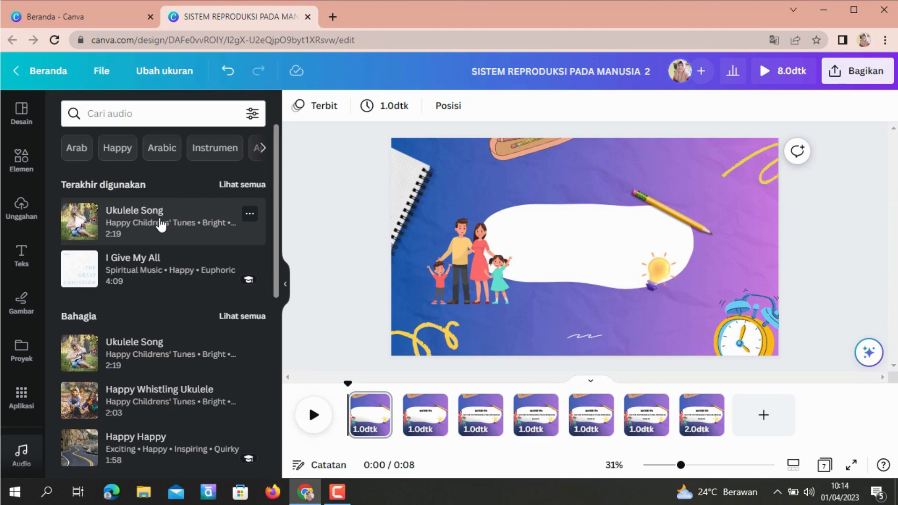
pyautogui.moveTo(161, 225); pyautogui.dragTo(341, 418)
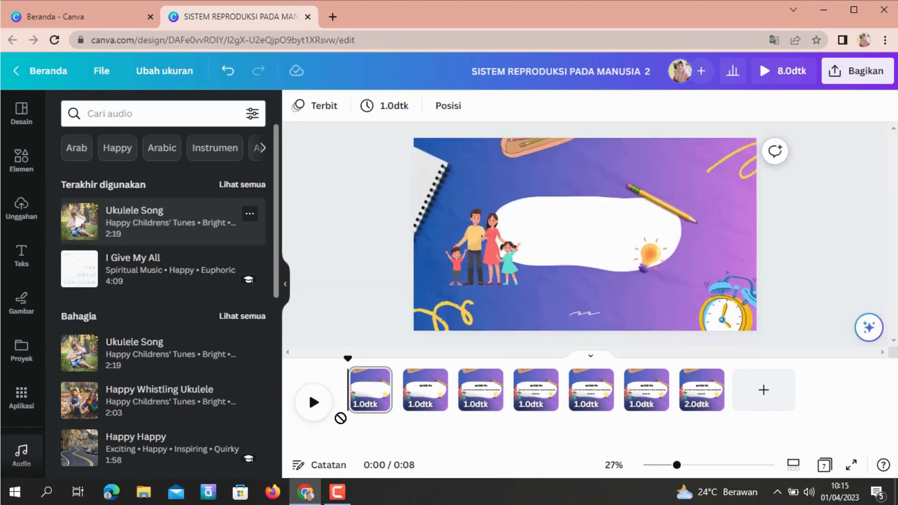
pyautogui.moveTo(146, 219); pyautogui.dragTo(354, 414)
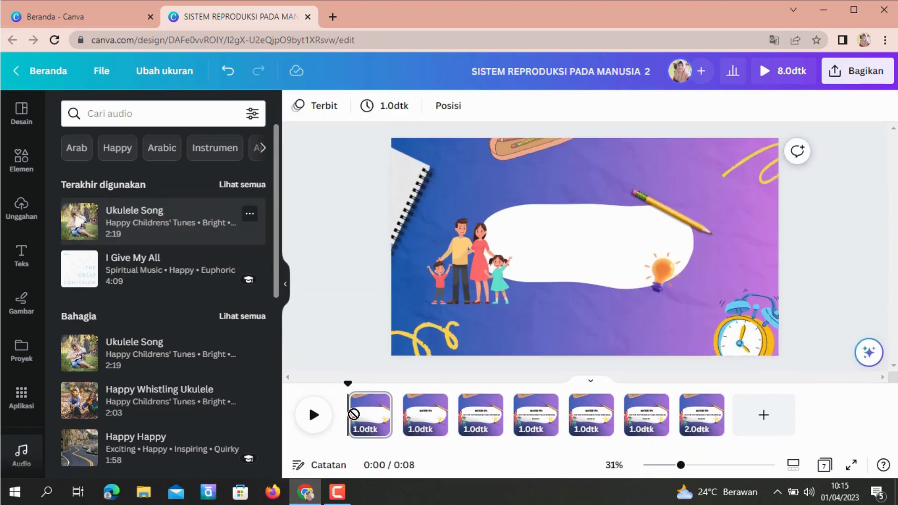
pyautogui.moveTo(160, 213); pyautogui.dragTo(356, 424)
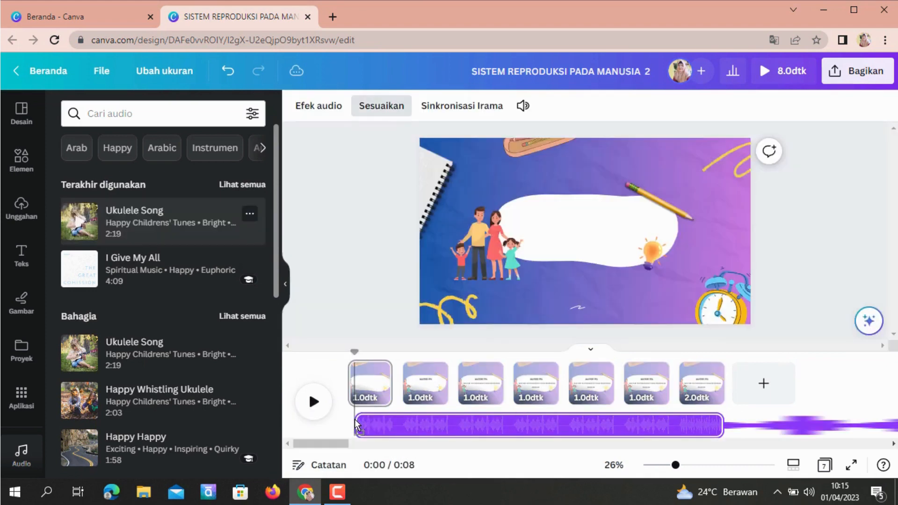
pyautogui.moveTo(353, 353); pyautogui.dragTo(348, 354)
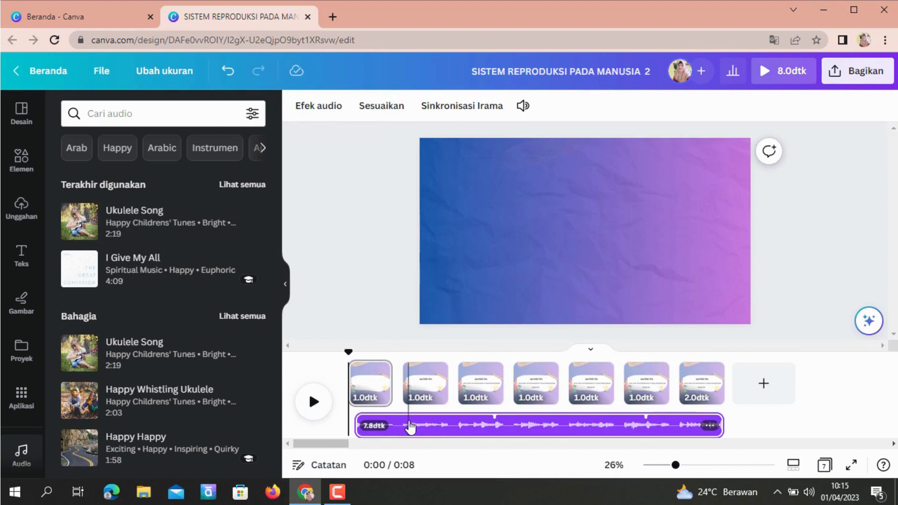
pyautogui.moveTo(410, 426); pyautogui.dragTo(401, 427)
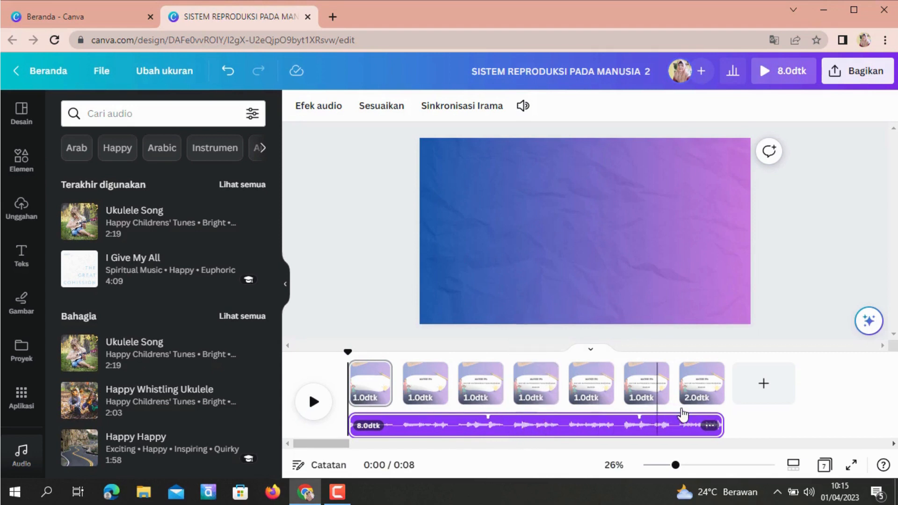
# Lower the Ukulele Song track's volume to 69
pyautogui.click(711, 425)
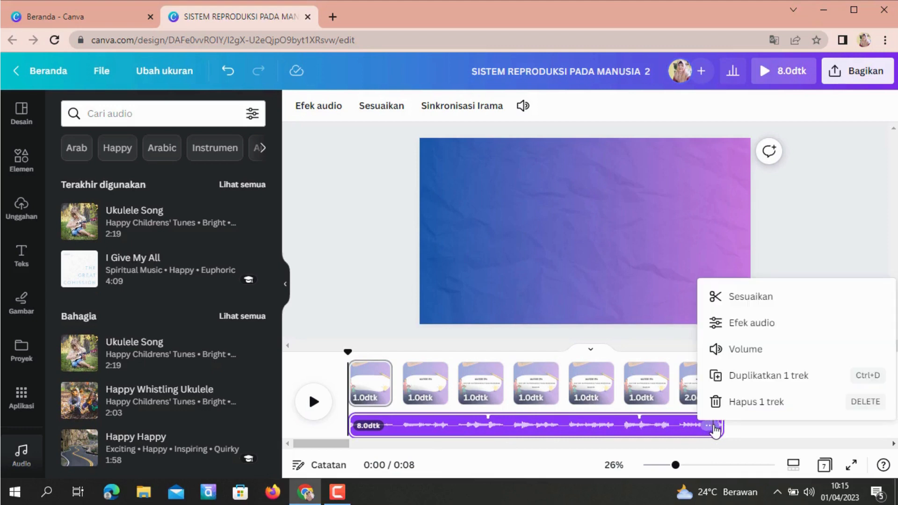
pyautogui.click(523, 107)
pyautogui.moveTo(366, 164); pyautogui.dragTo(352, 170)
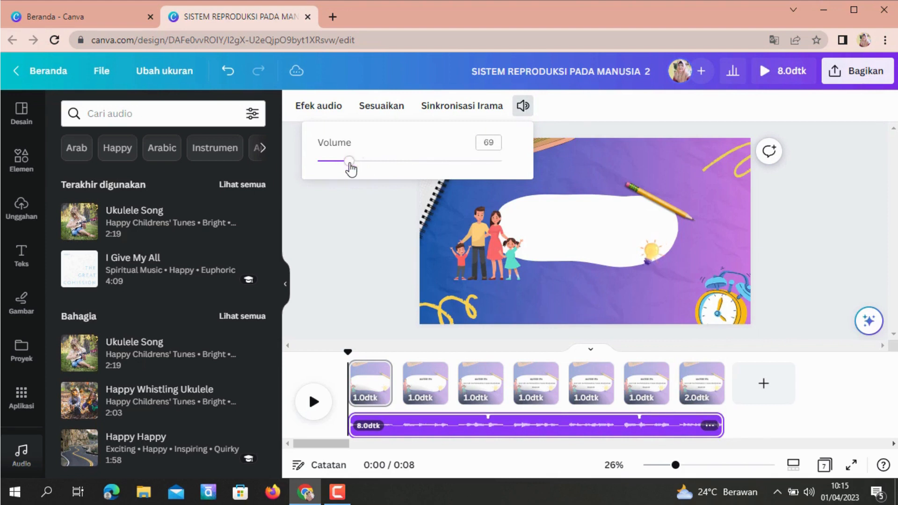
# Give the Ukulele Song track a fade-in of 0.3 seconds and a fade-out of 0.8 seconds
pyautogui.click(361, 203)
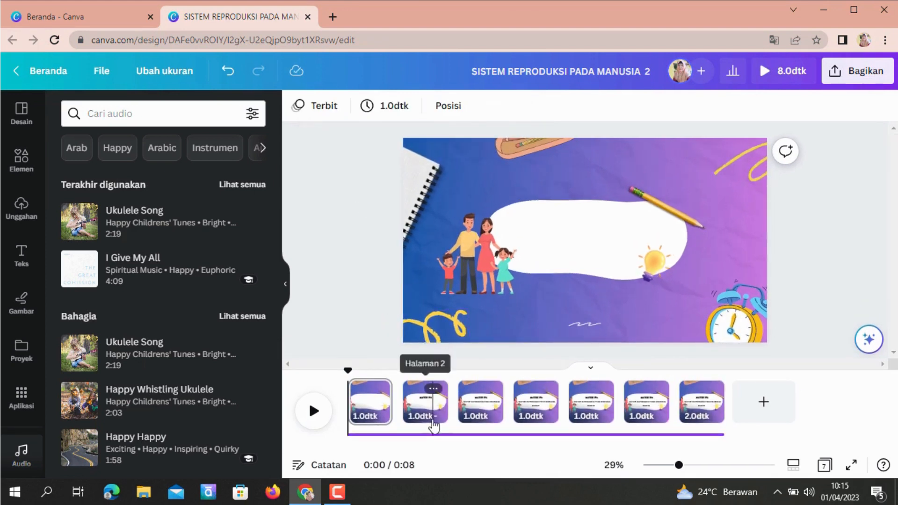
pyautogui.click(411, 436)
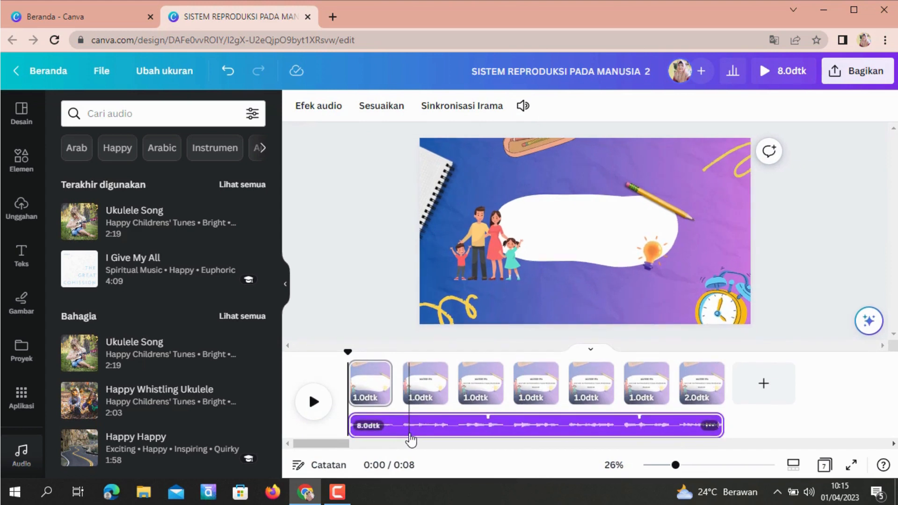
pyautogui.click(319, 107)
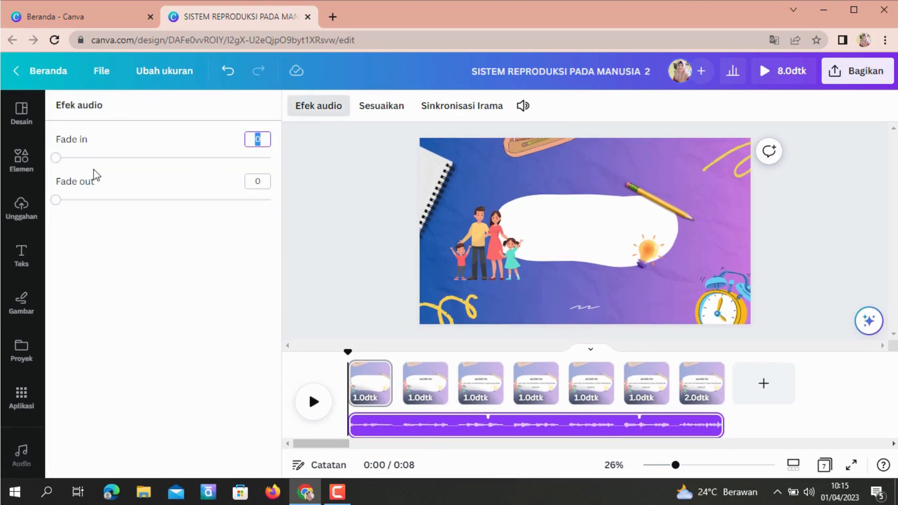
pyautogui.moveTo(59, 163); pyautogui.dragTo(117, 164)
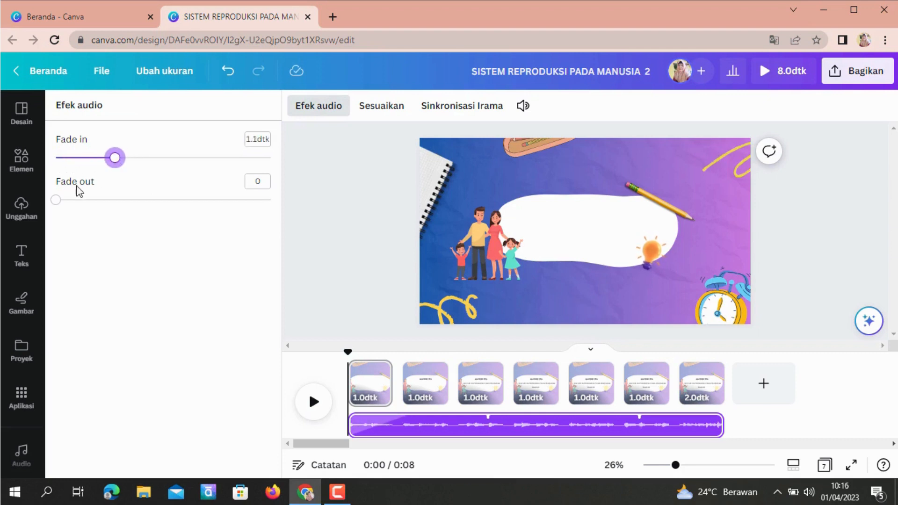
pyautogui.moveTo(55, 202); pyautogui.dragTo(127, 207)
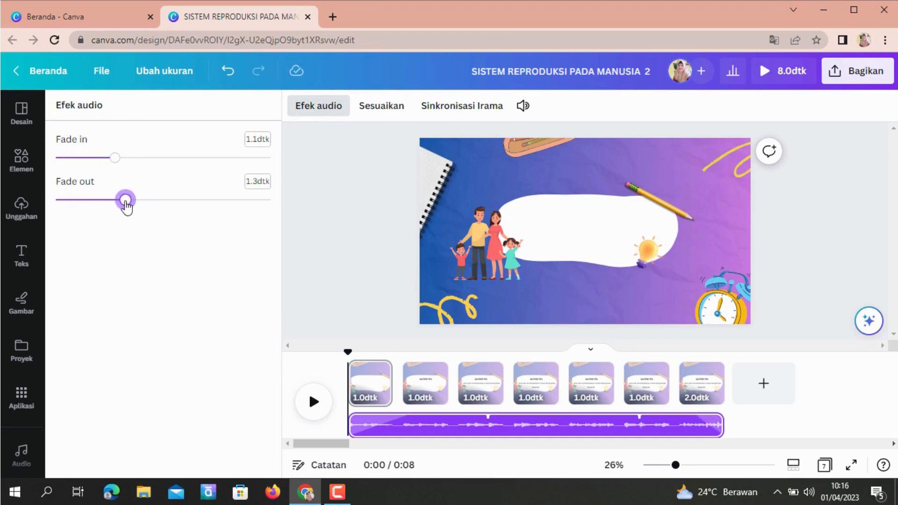
pyautogui.moveTo(128, 206); pyautogui.dragTo(134, 206)
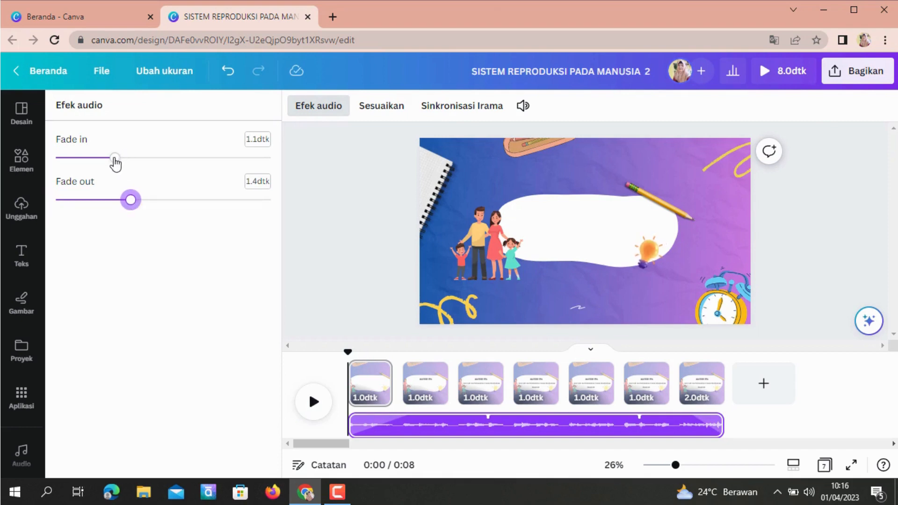
pyautogui.moveTo(114, 159); pyautogui.dragTo(72, 159)
pyautogui.moveTo(131, 202); pyautogui.dragTo(100, 206)
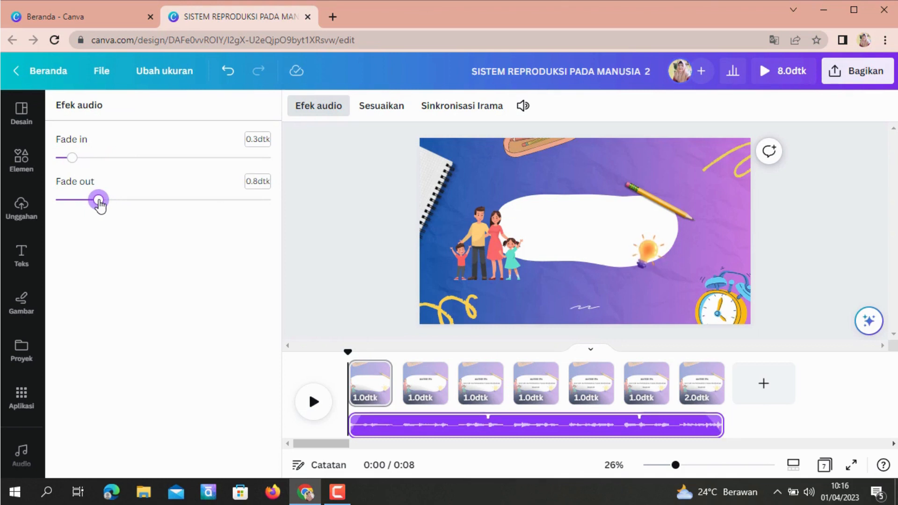
pyautogui.click(358, 256)
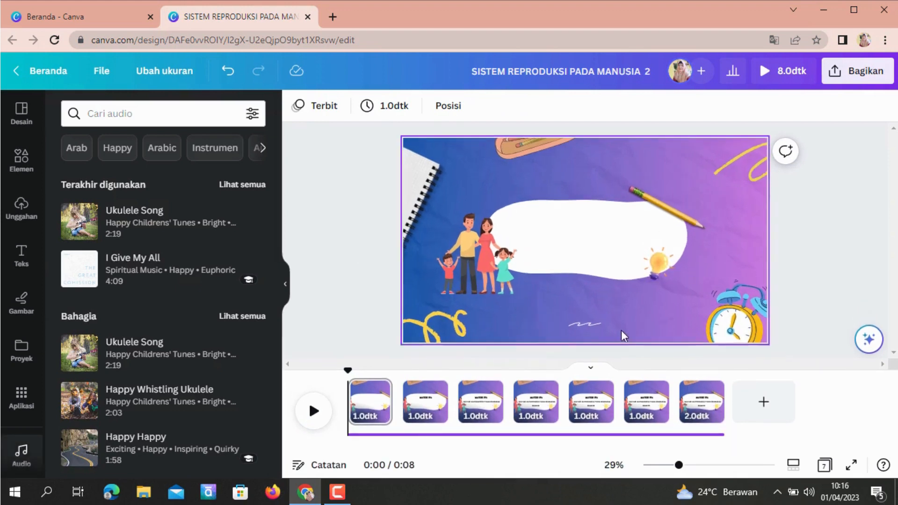
# Play the whole video in a full-screen preview to check the music fades, and return to the editor
pyautogui.click(851, 472)
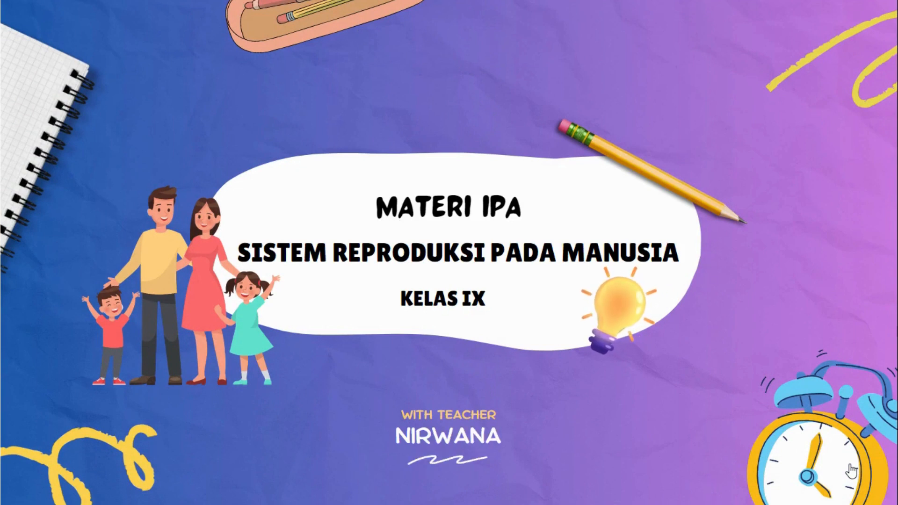
pyautogui.click(852, 472)
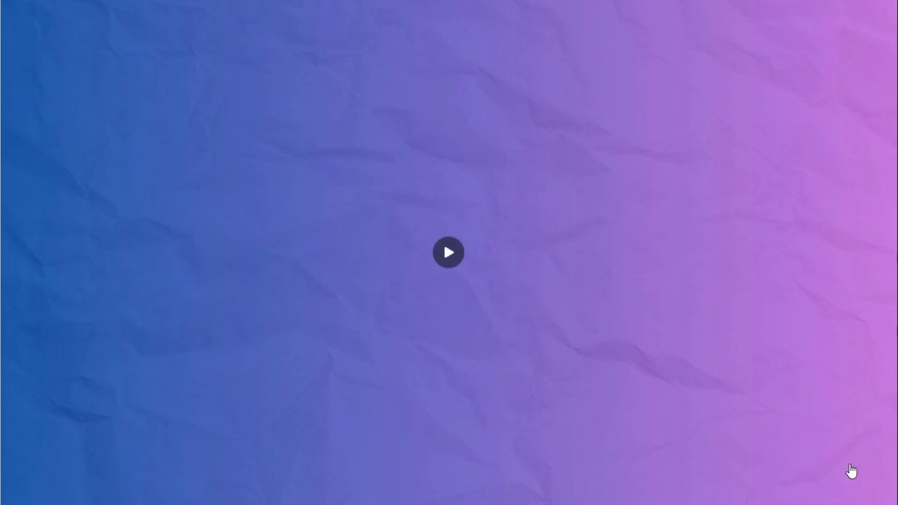
pyautogui.moveTo(861, 482)
pyautogui.press('Escape')
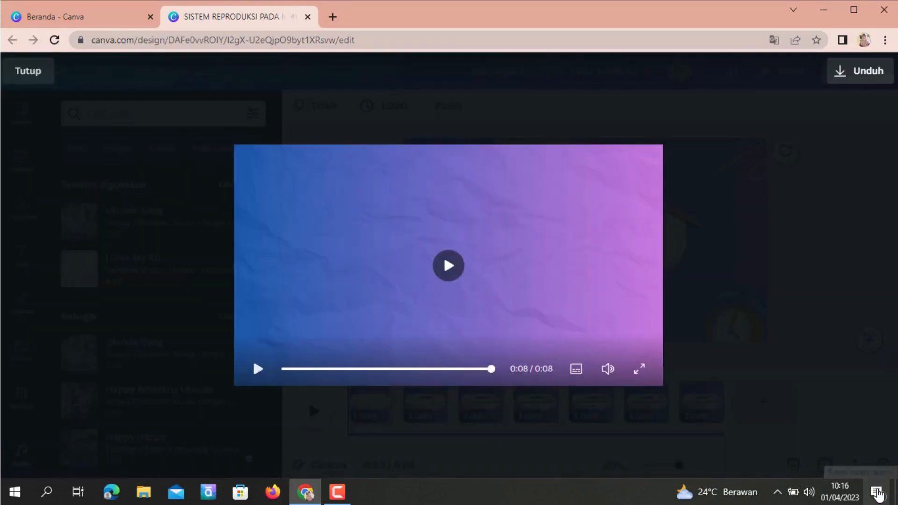
pyautogui.click(40, 75)
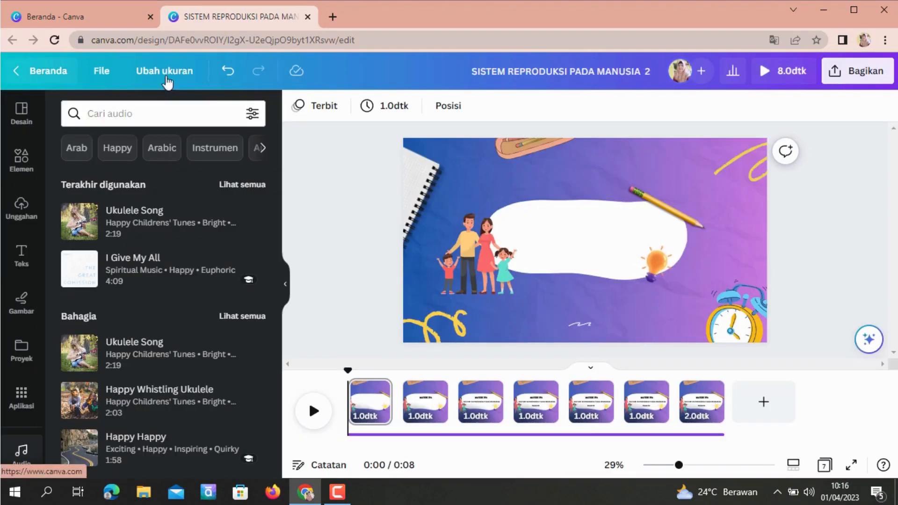
# Set the Ukulele Song track's fade-out to 1.0 seconds
pyautogui.click(373, 435)
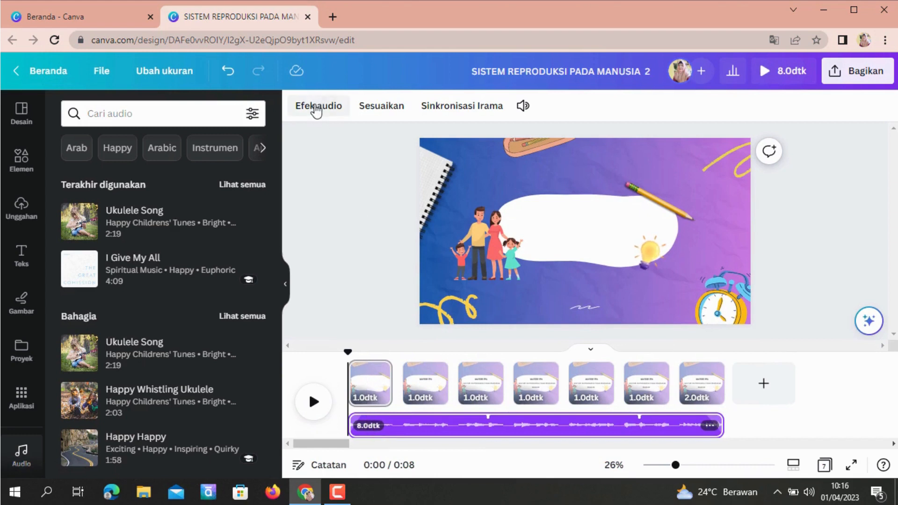
pyautogui.click(316, 103)
pyautogui.moveTo(99, 202); pyautogui.dragTo(110, 210)
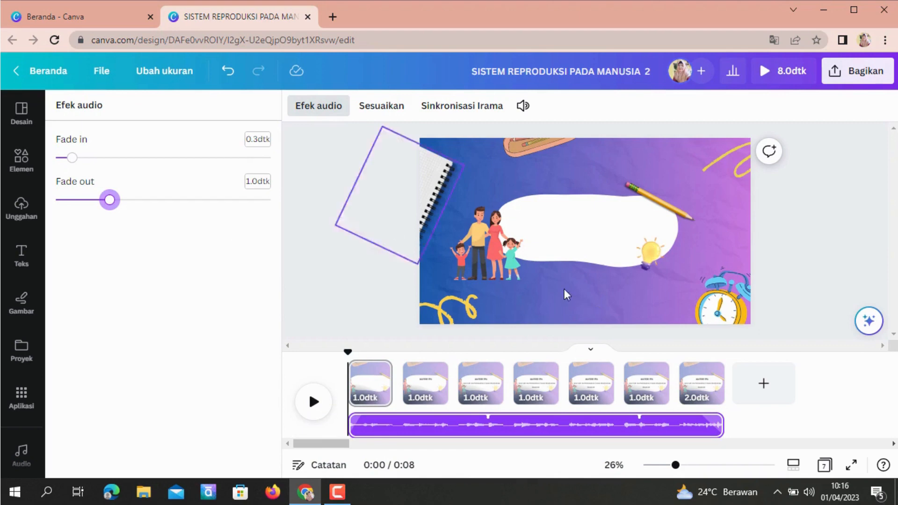
pyautogui.click(805, 268)
# Preview the video full screen to check the adjusted fade-out, and close the preview
pyautogui.click(851, 468)
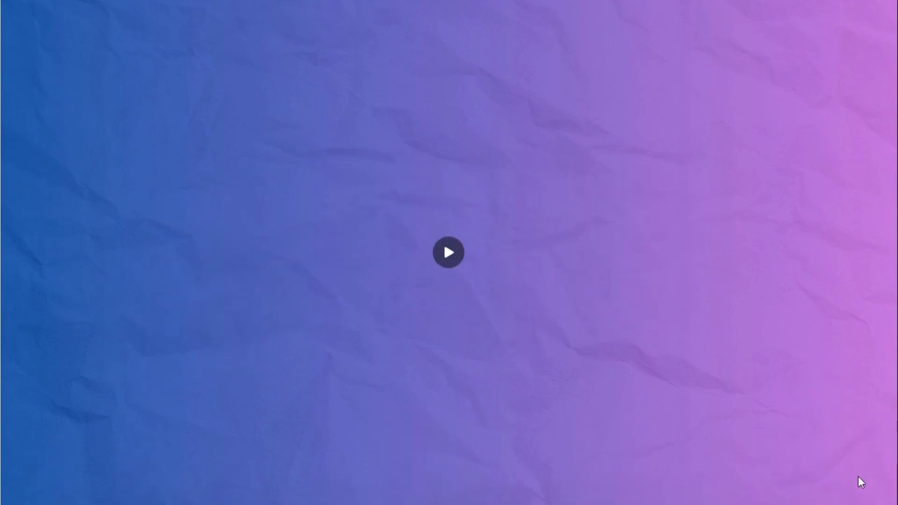
pyautogui.click(876, 490)
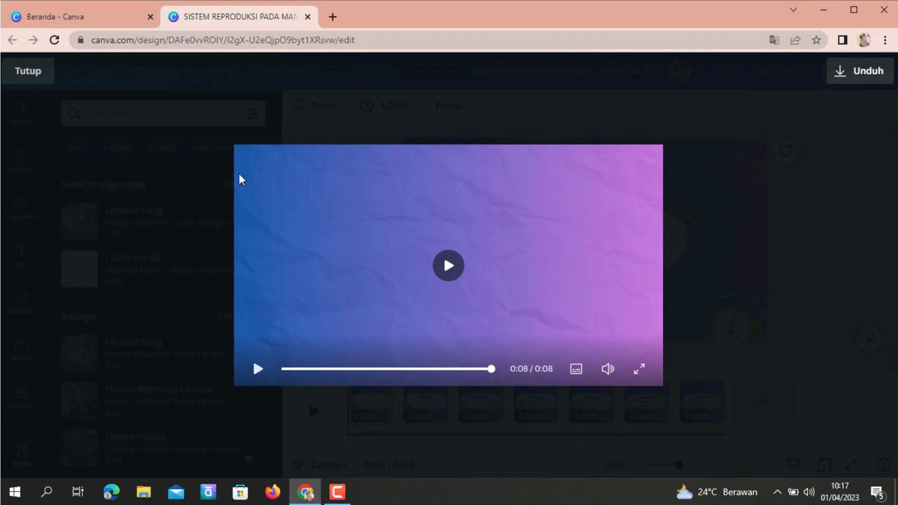
pyautogui.click(28, 72)
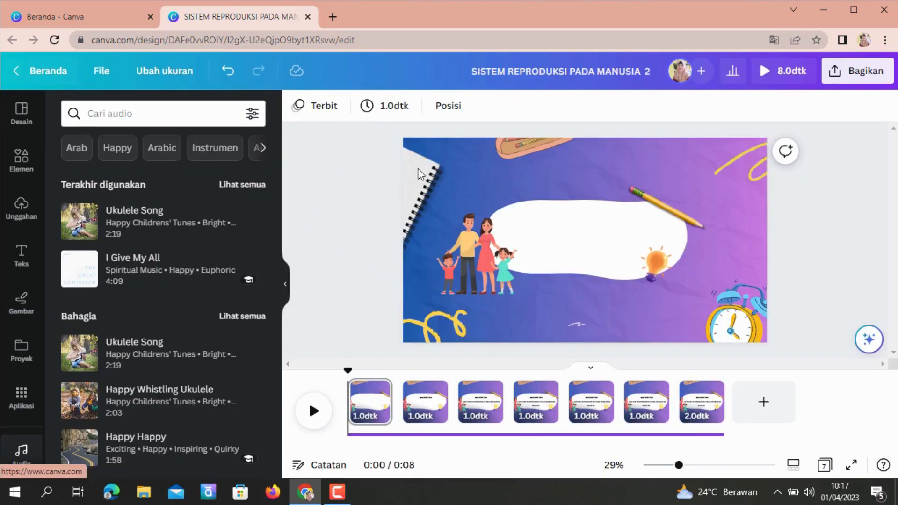
# Set the seventh page's duration to 5.5 seconds
pyautogui.click(699, 404)
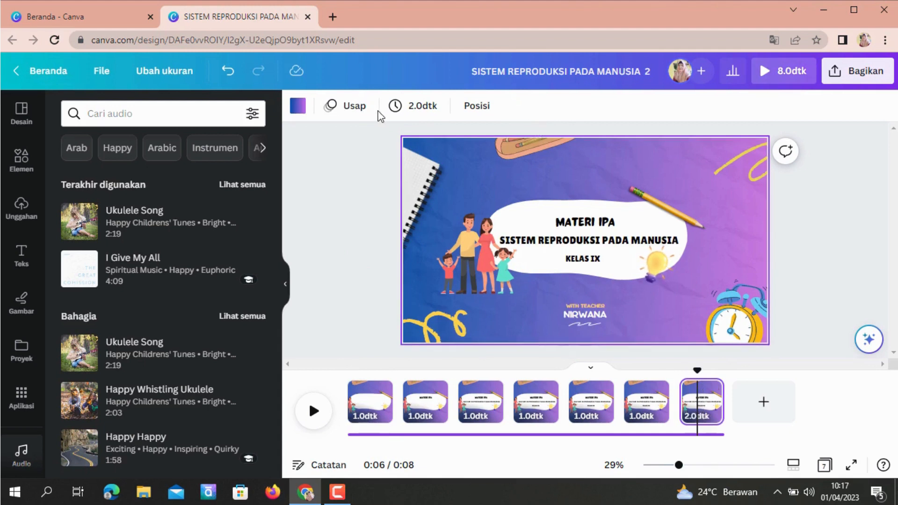
pyautogui.click(402, 110)
pyautogui.moveTo(415, 164); pyautogui.dragTo(429, 164)
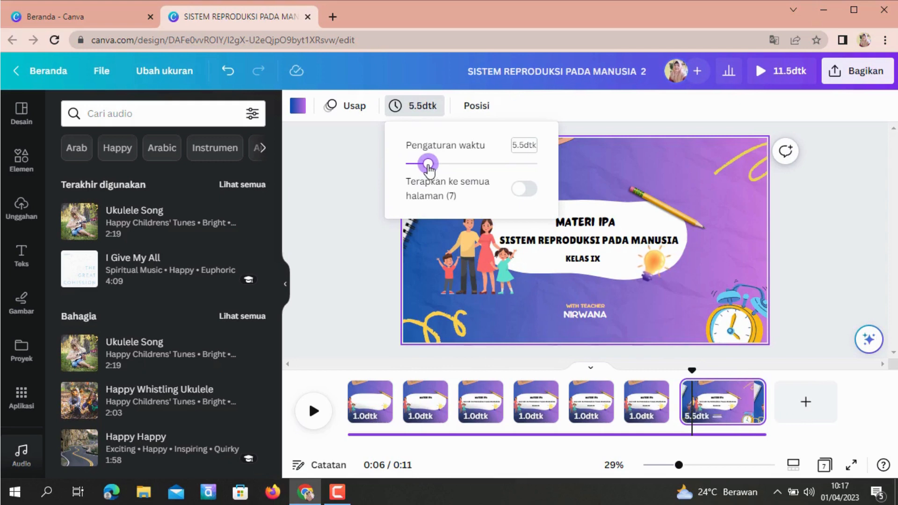
pyautogui.click(811, 238)
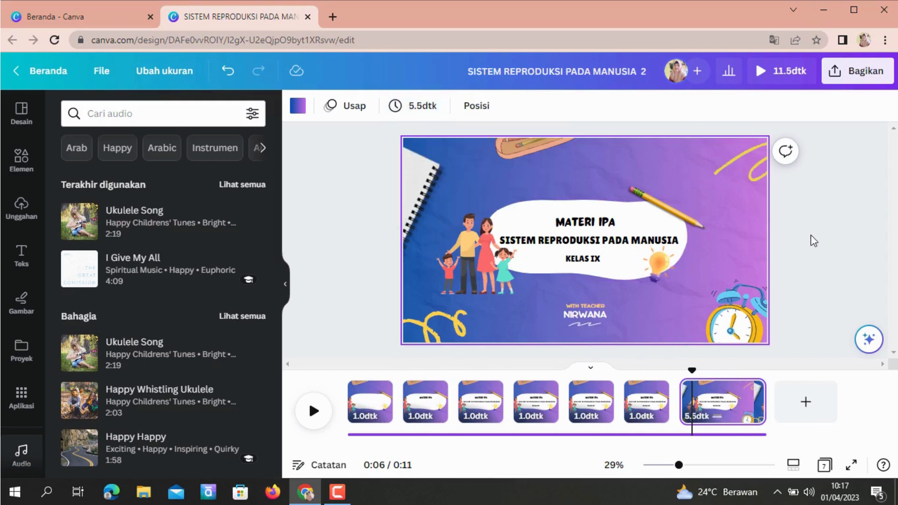
# Set the Ukulele Song track's fade-out to 1.2 seconds
pyautogui.click(457, 436)
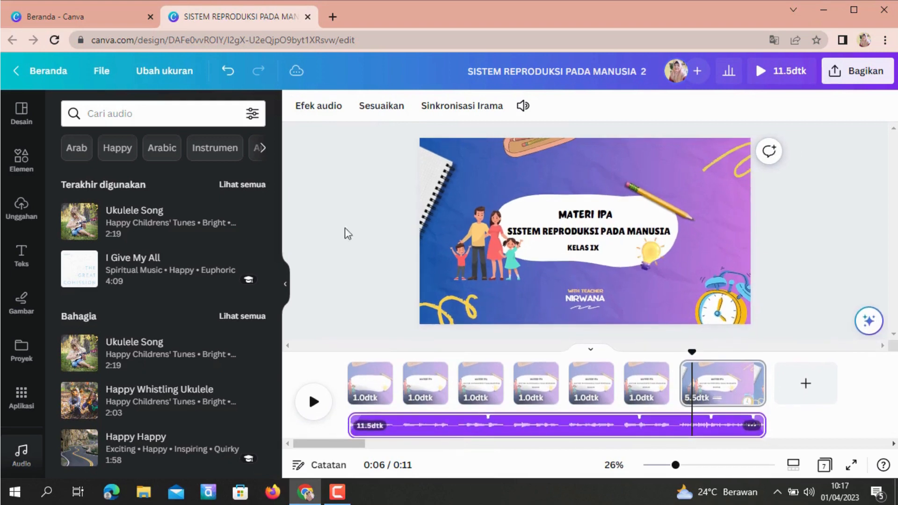
pyautogui.click(318, 106)
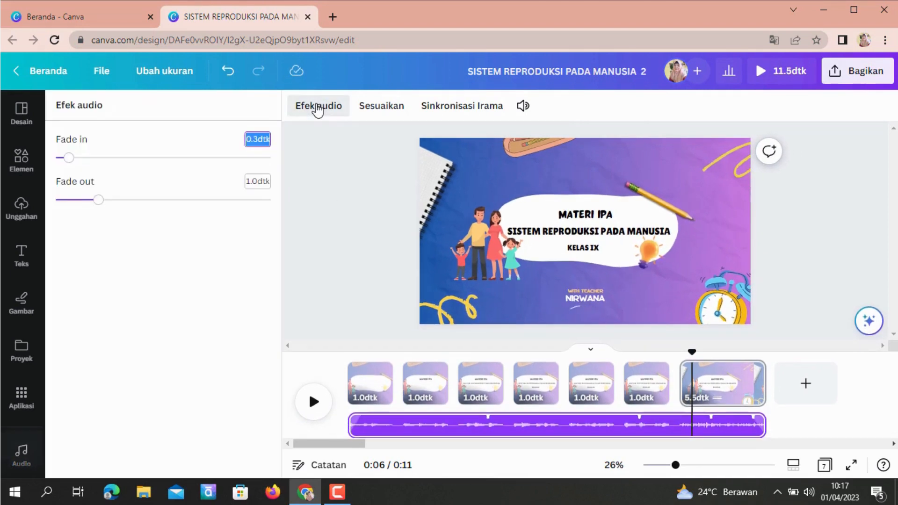
pyautogui.moveTo(103, 204); pyautogui.dragTo(108, 200)
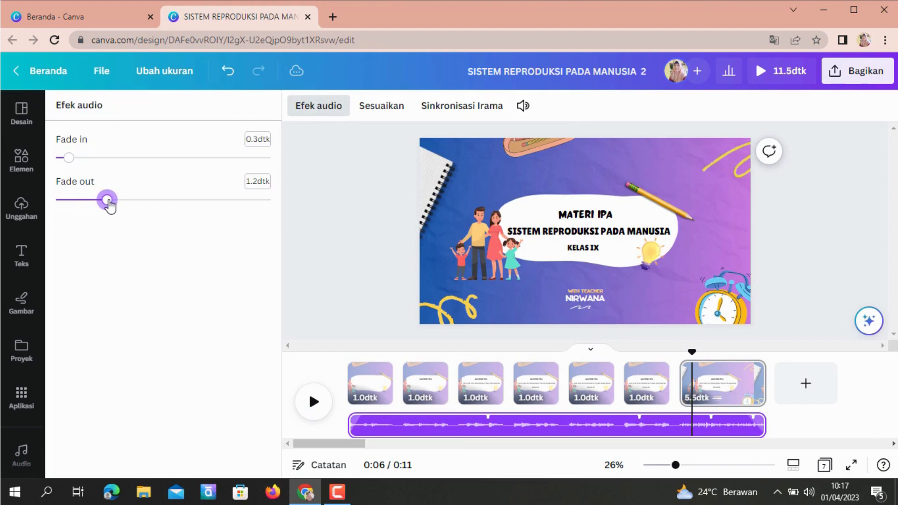
pyautogui.click(804, 279)
# Move the playhead back to the start, preview the extended video full screen, and return to the editor
pyautogui.moveTo(692, 371); pyautogui.dragTo(301, 392)
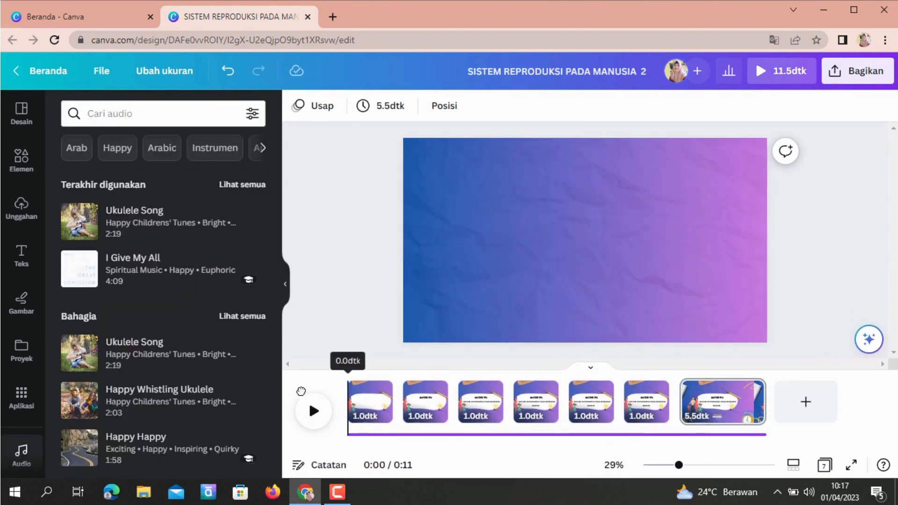
pyautogui.click(852, 466)
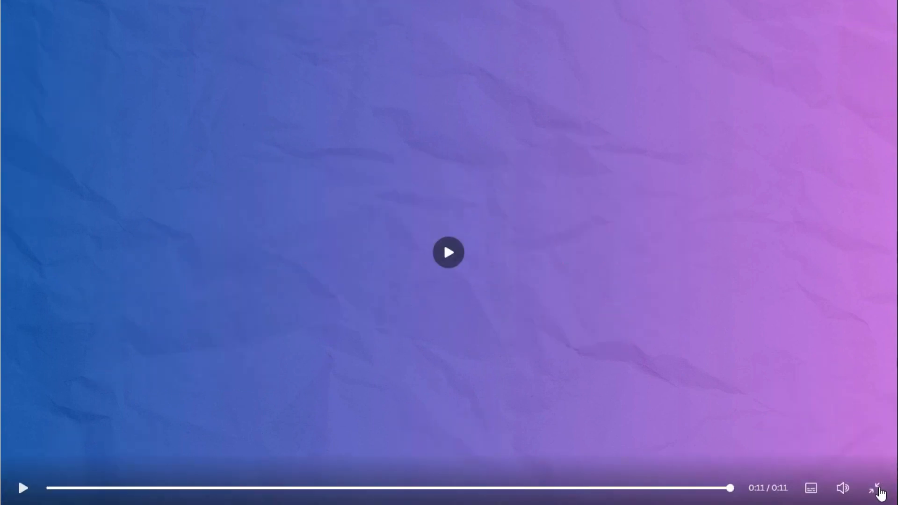
pyautogui.click(880, 488)
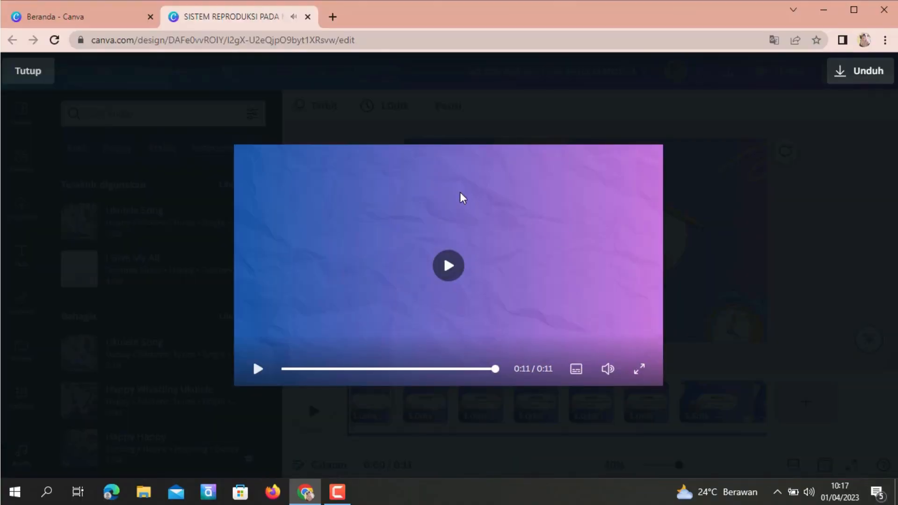
pyautogui.click(25, 79)
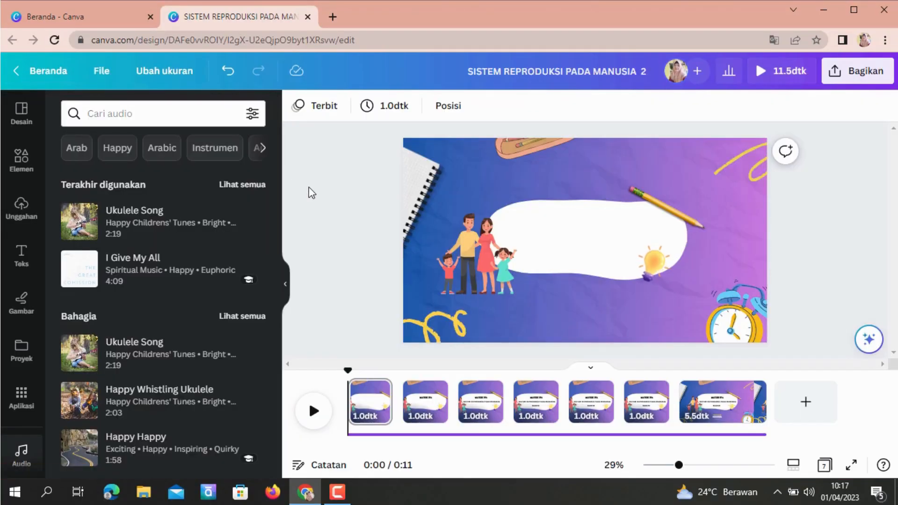